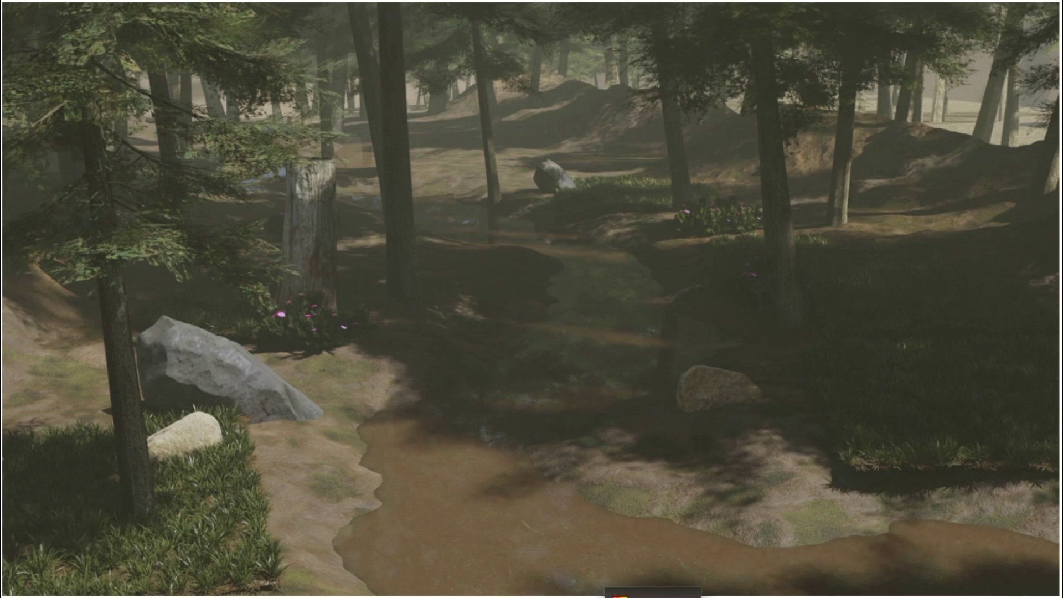
- Delete the default cube, then select and delete the remaining camera and light
mouse_move(607, 593)
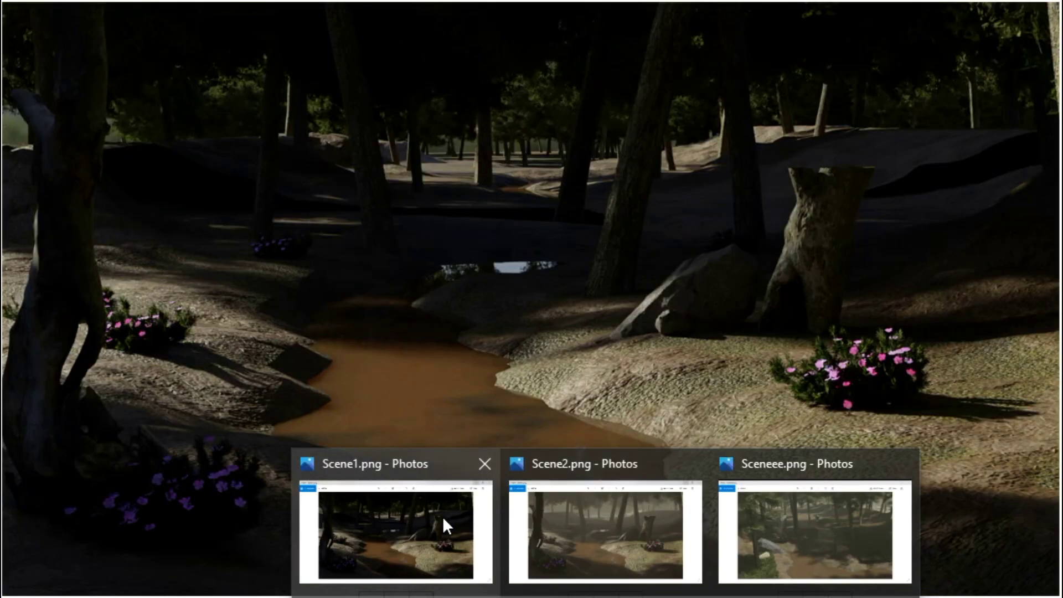
click(443, 526)
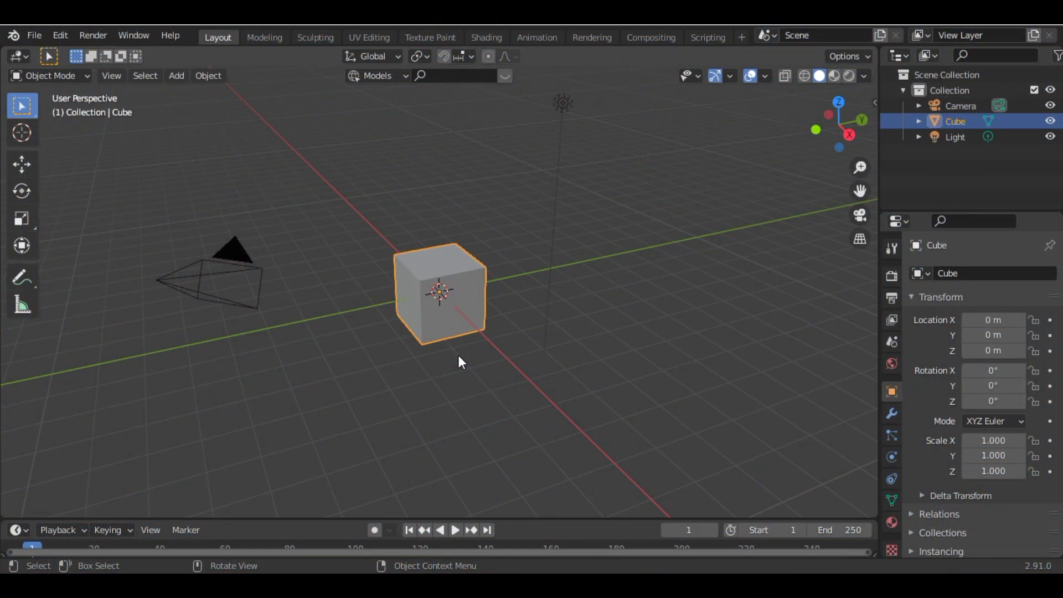
key(x)
click(459, 356)
key(a)
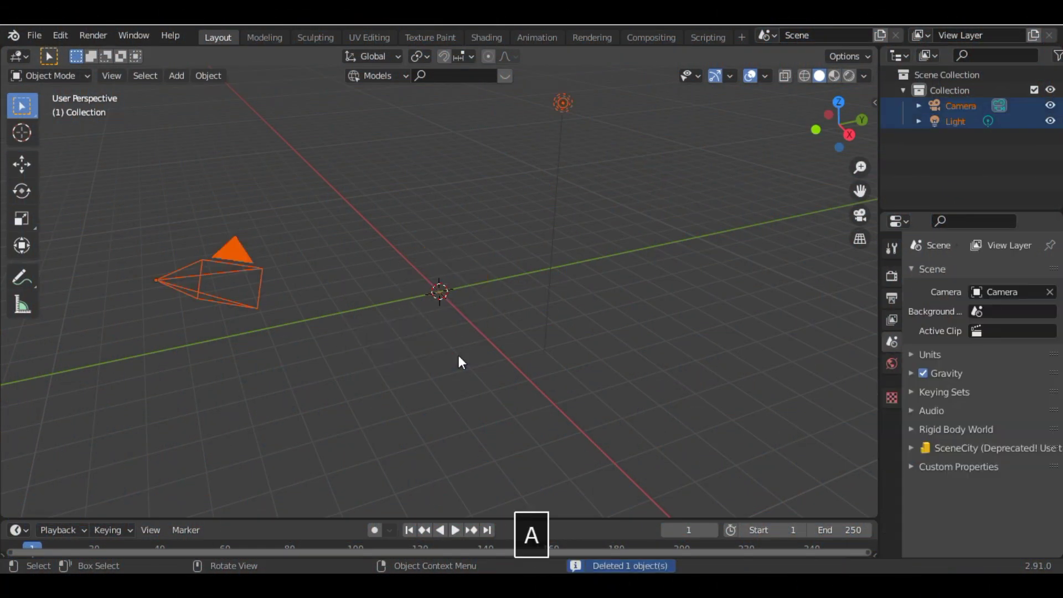
key(x)
click(459, 356)
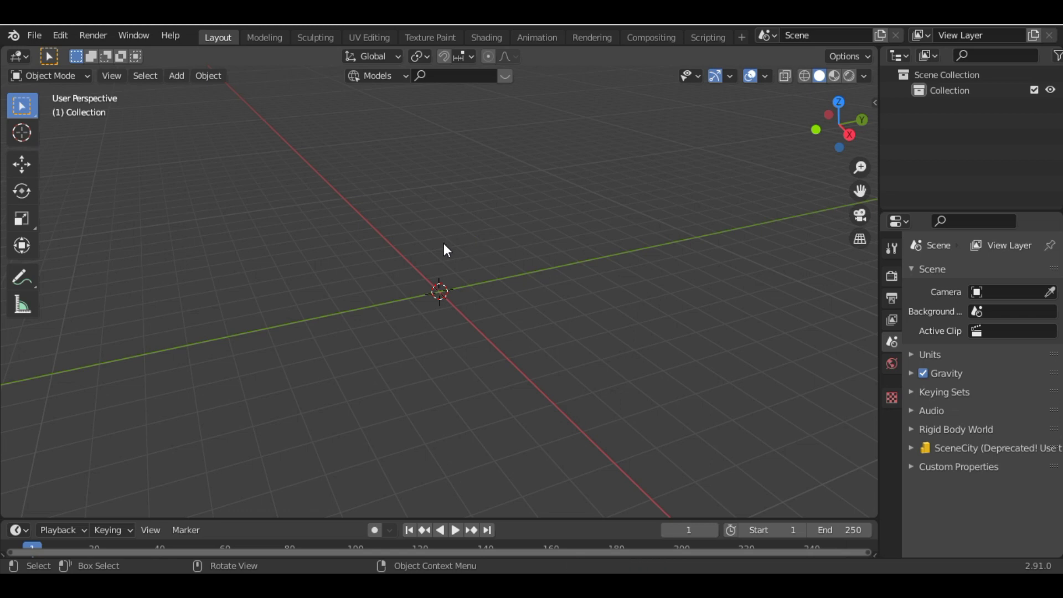
- Add a Landscape terrain mesh and apply the River preset
key(shift+a)
mouse_move(443, 244)
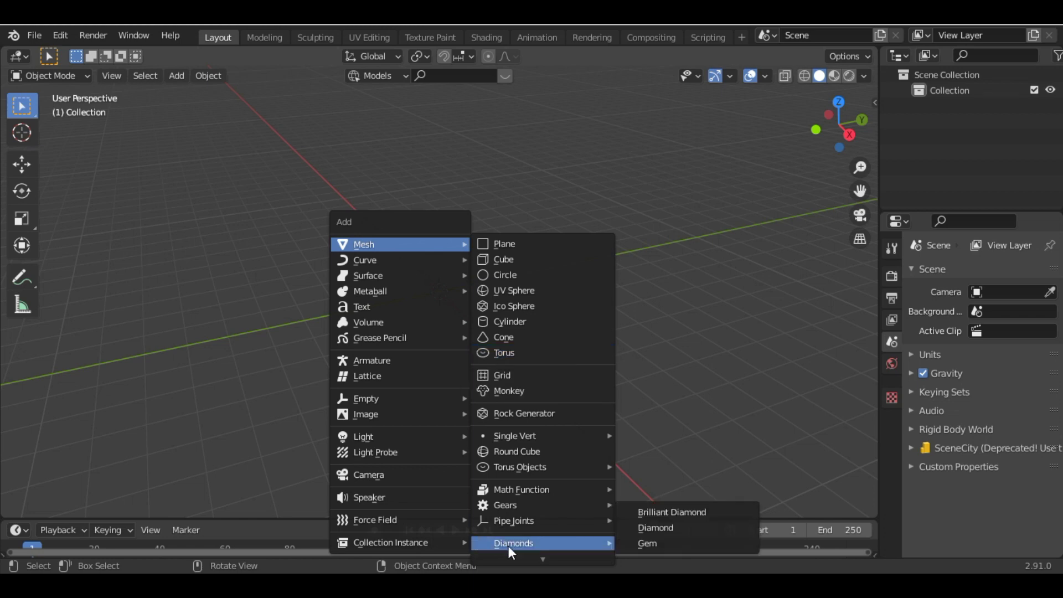
mouse_move(543, 559)
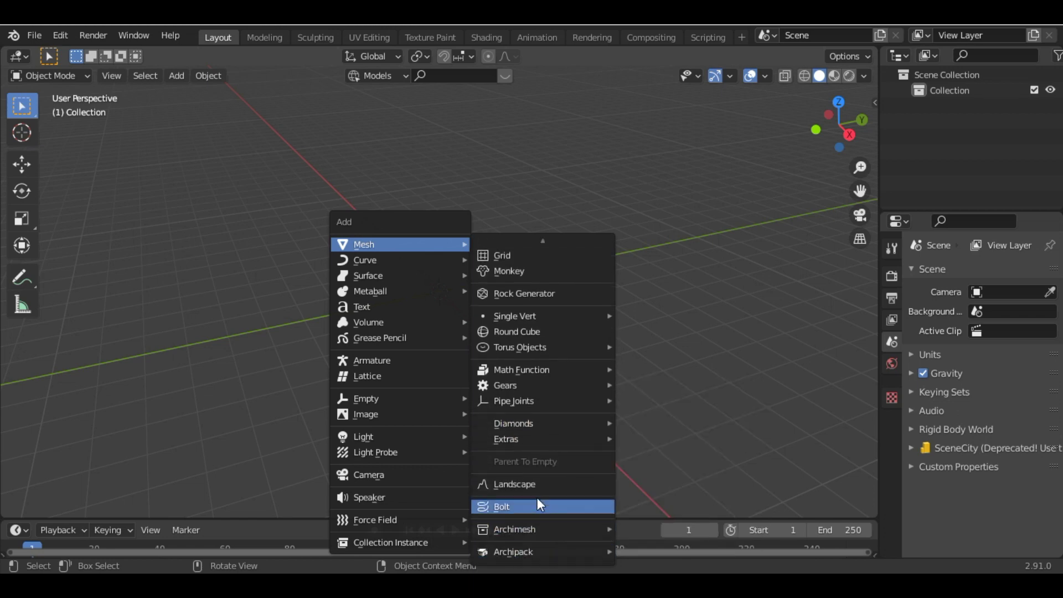
click(533, 491)
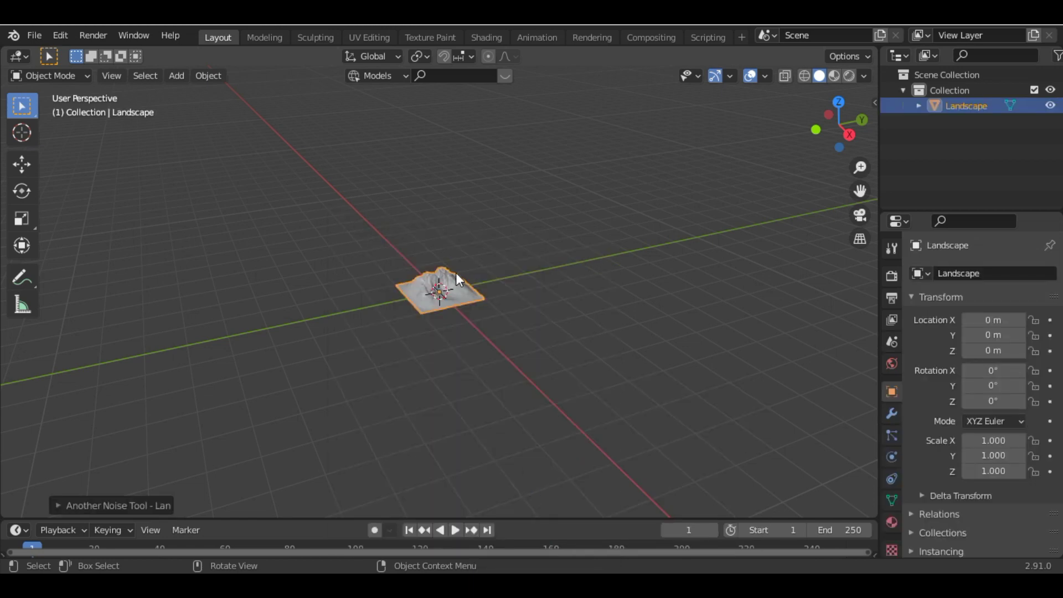
click(112, 504)
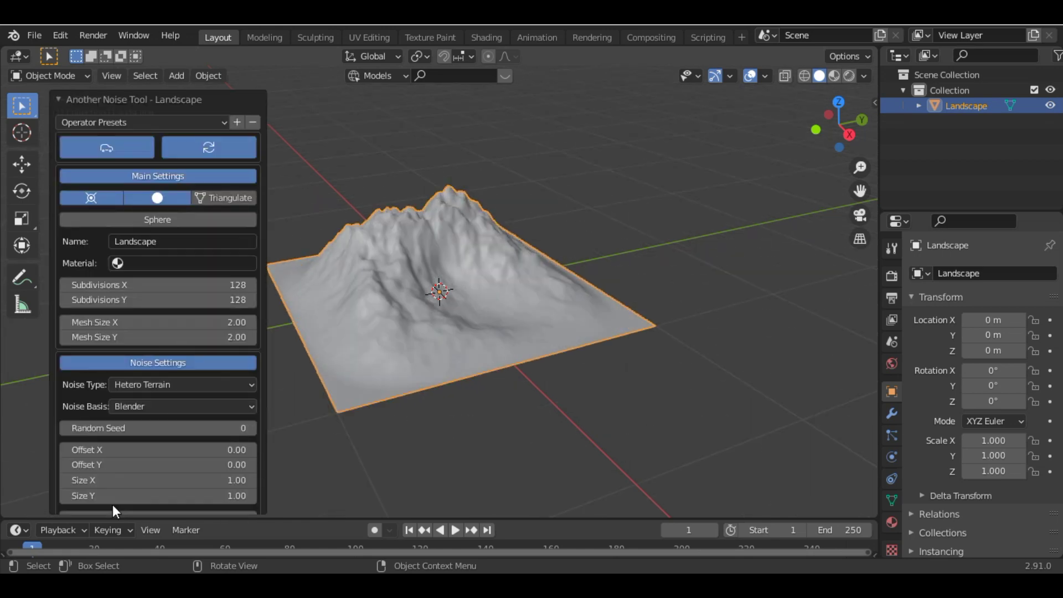
click(175, 122)
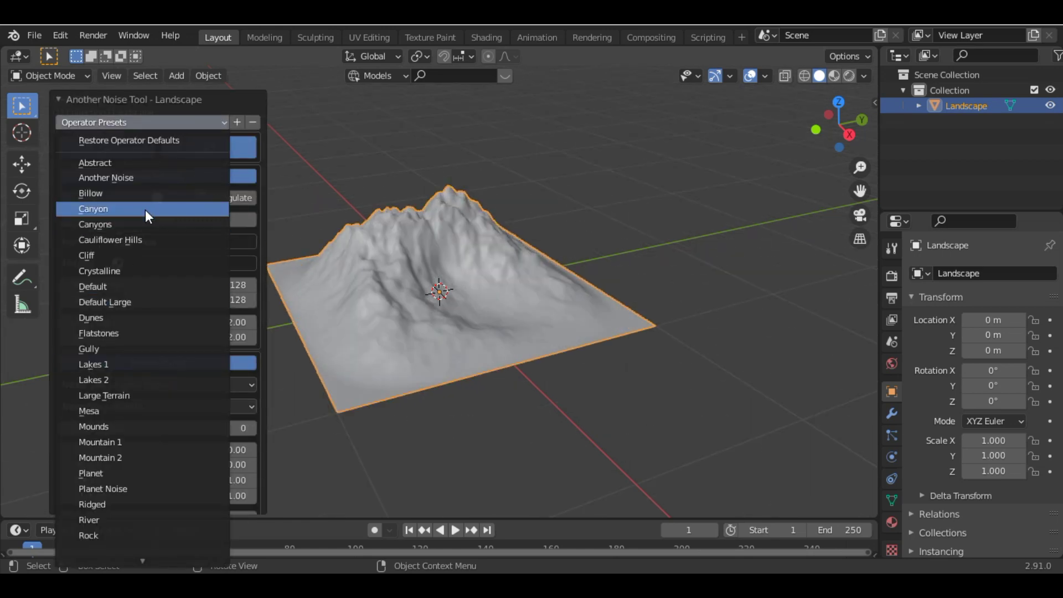
click(127, 293)
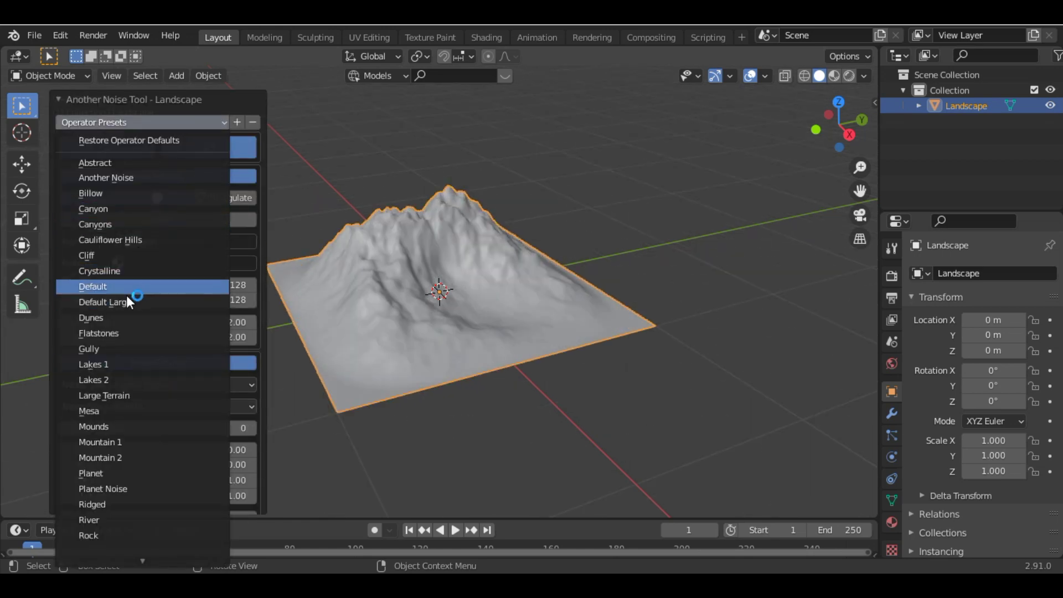
click(94, 522)
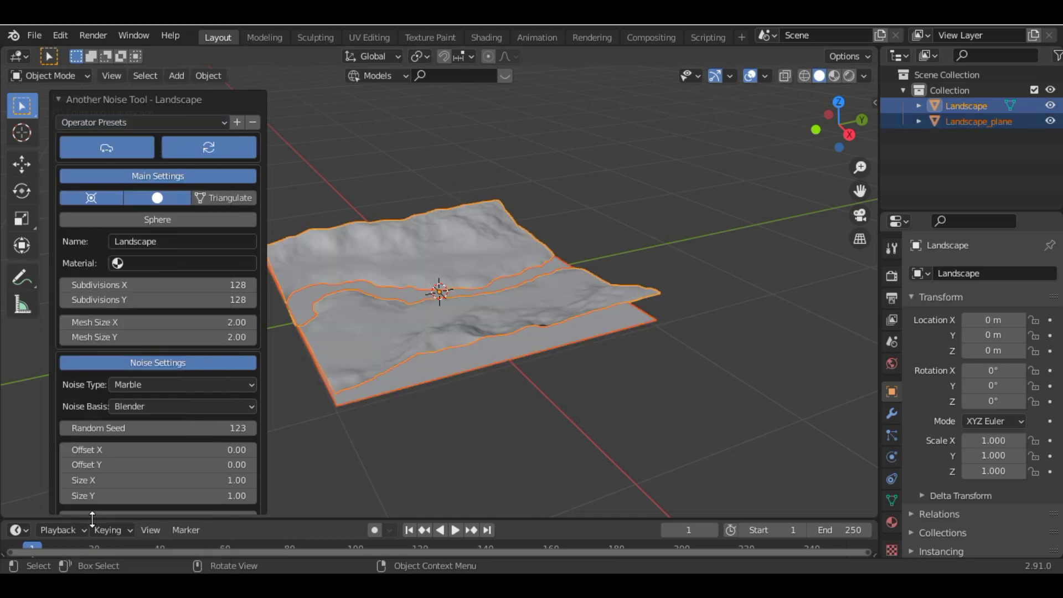
- Select Landscape_plane and Landscape together and scale both to 2.360
click(339, 308)
shift+click(484, 311)
key(s)
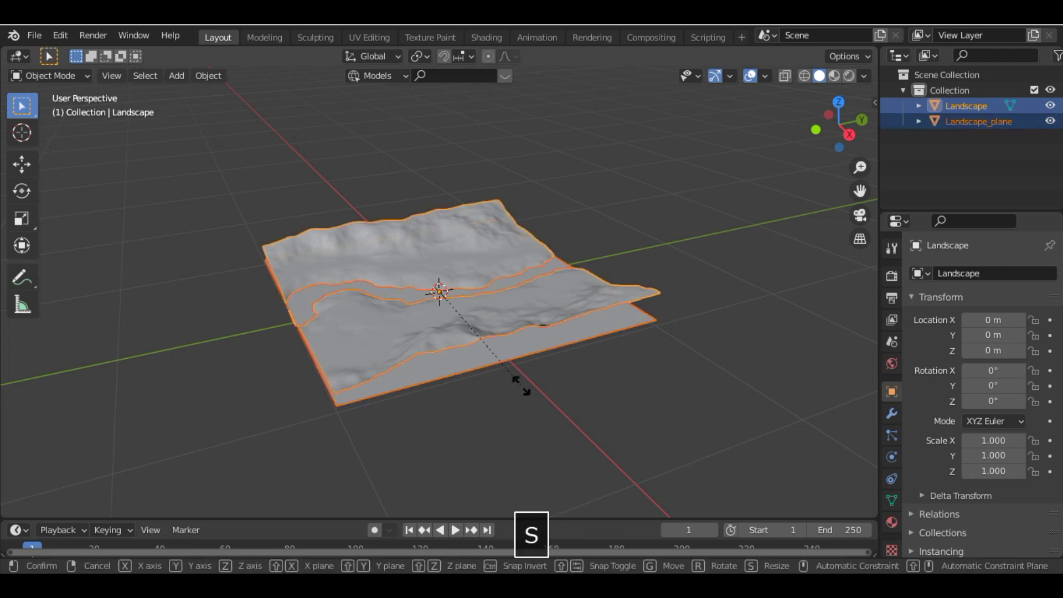
click(671, 474)
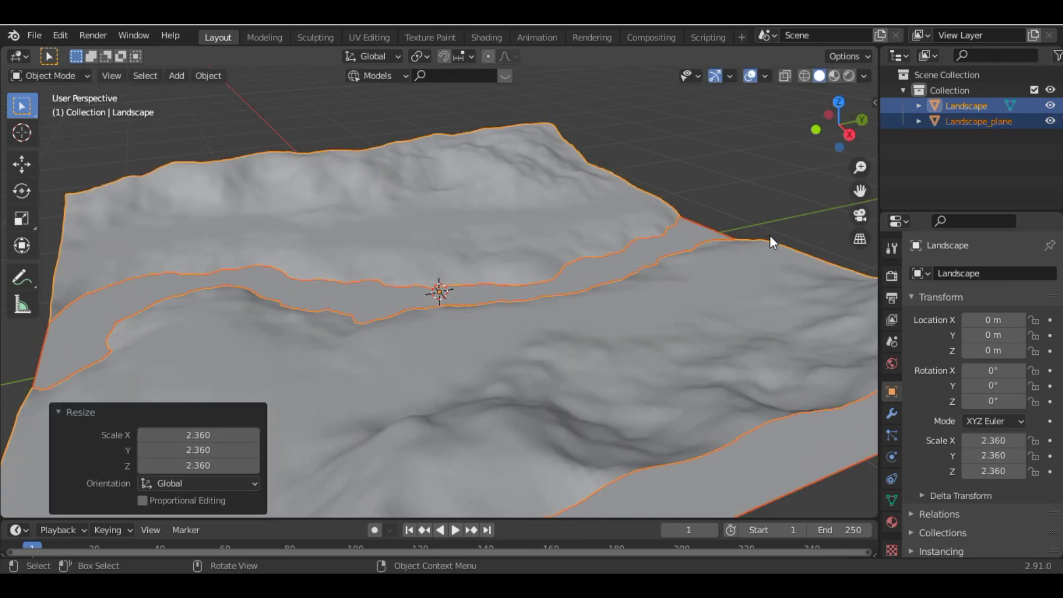
drag(839, 124, 803, 89)
drag(839, 125, 839, 122)
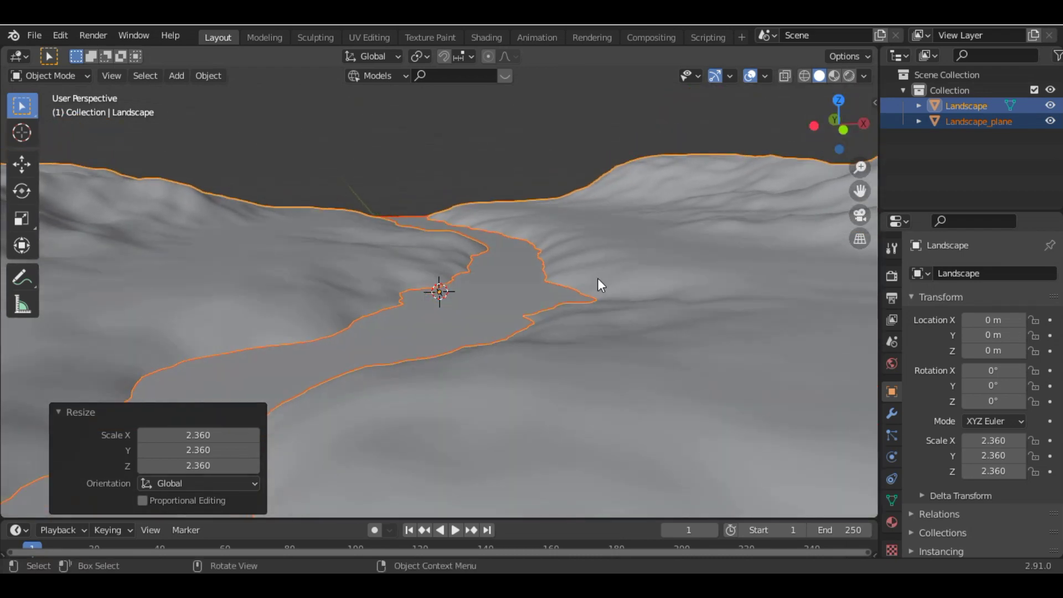
- Add a camera aligned to the view and nudge it to about -0.434, -2.322, 0.529 m
key(shift+a)
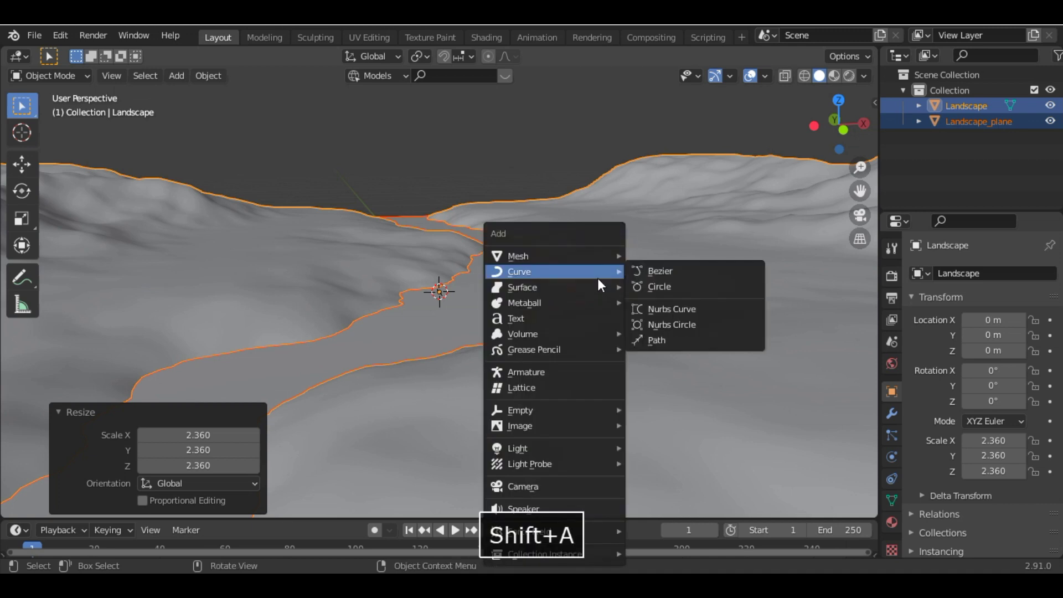
mouse_move(561, 252)
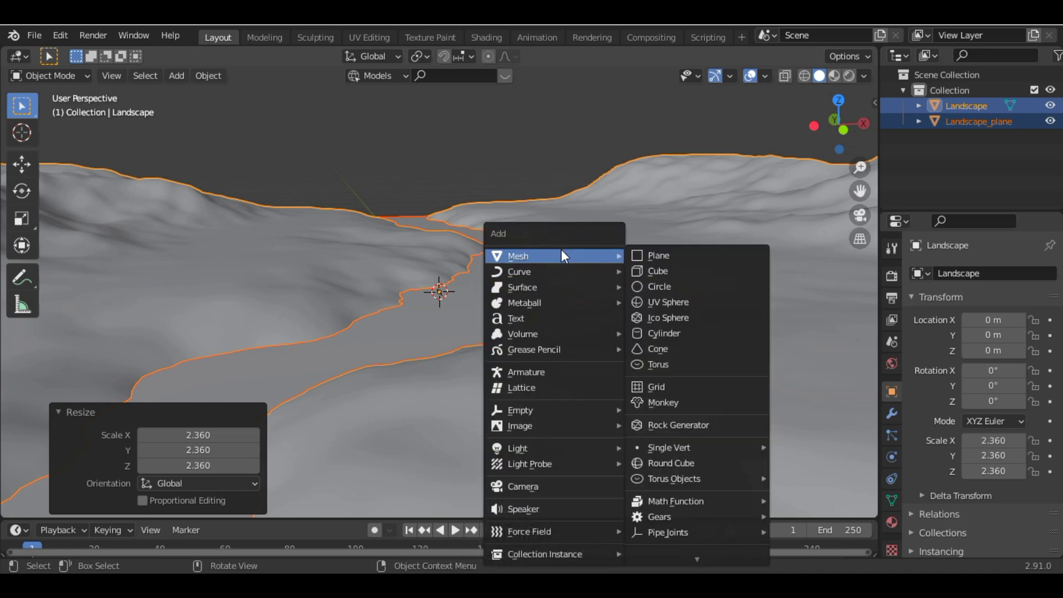
click(550, 488)
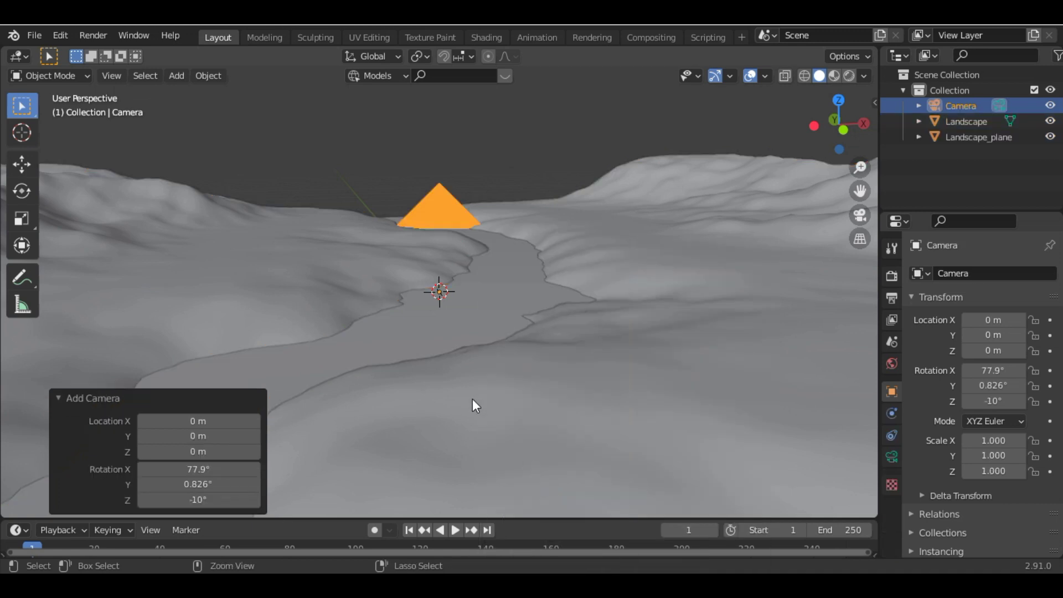
key(ctrl+alt+0)
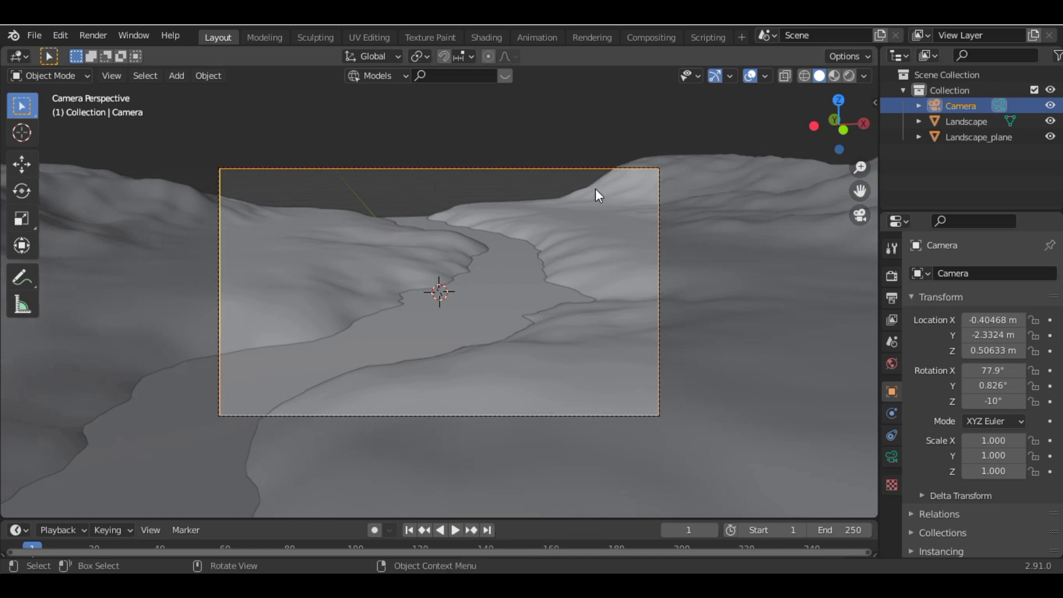
key(g)
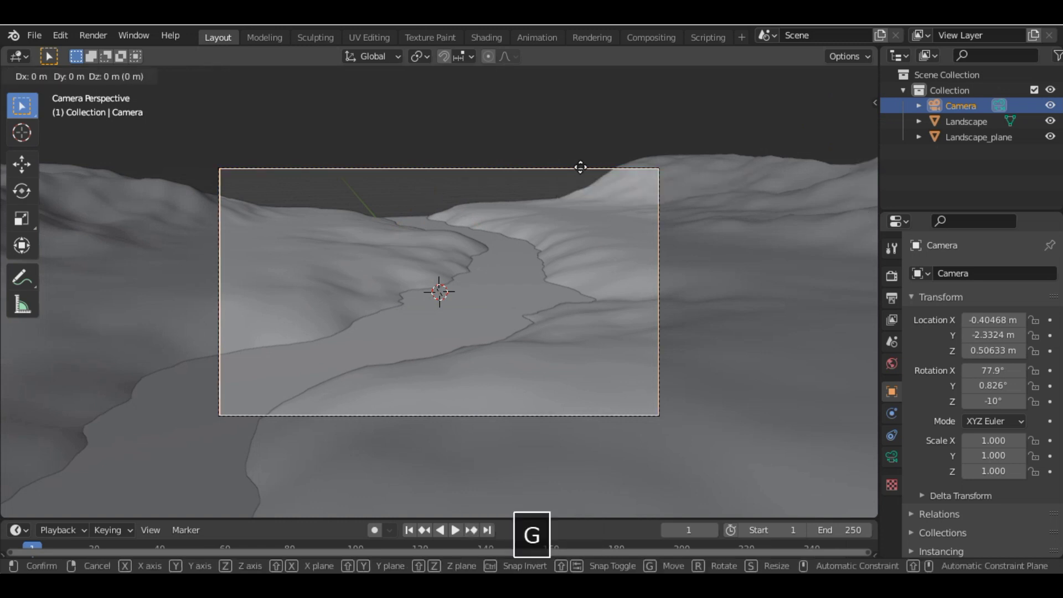
click(577, 165)
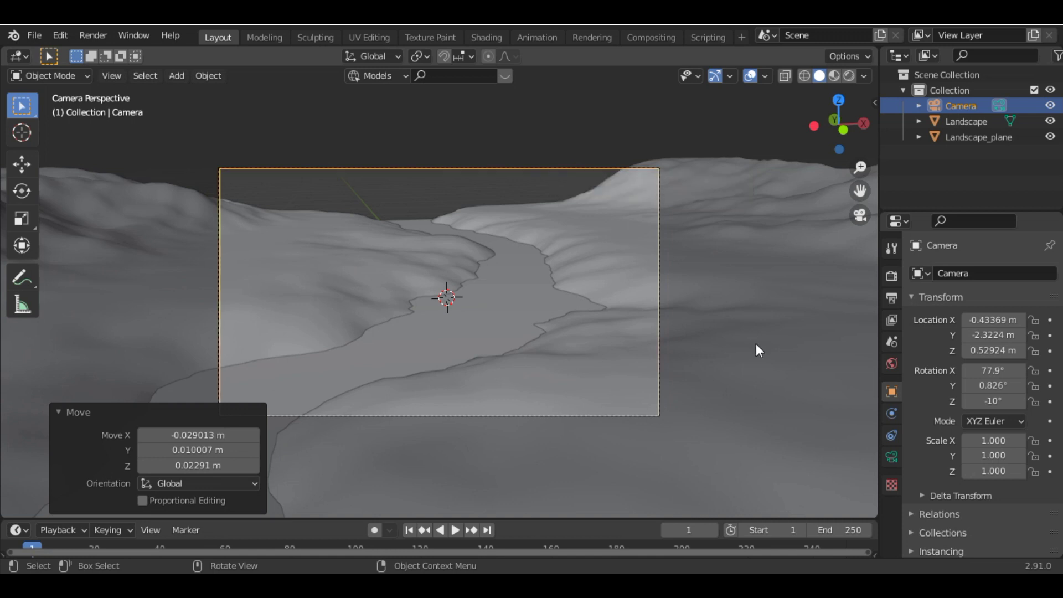
- Set the world Color to an Environment Texture loaded with derelict_overpass_2k.hdr
click(892, 364)
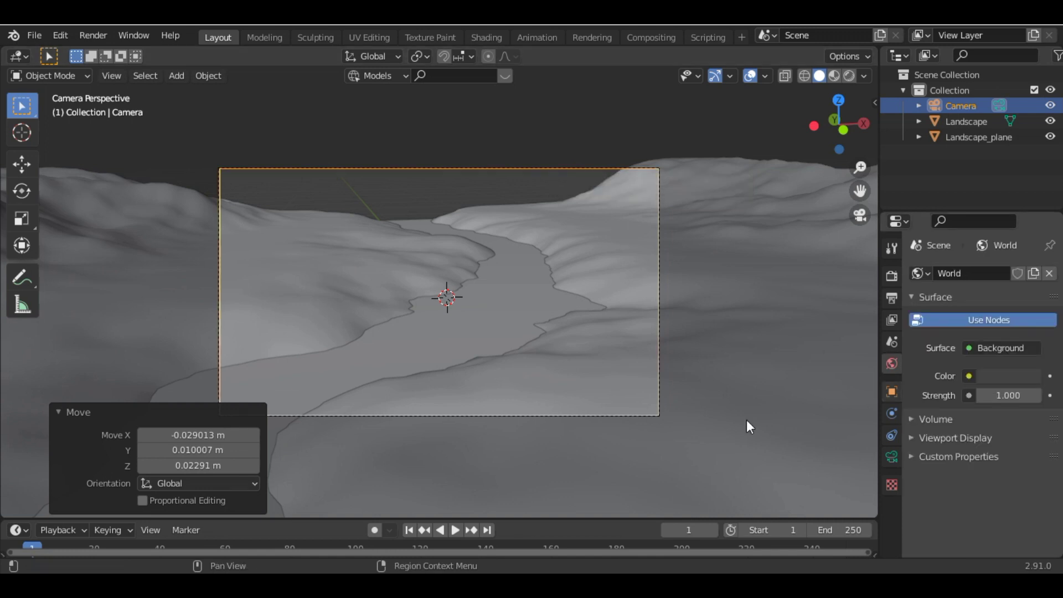
click(969, 376)
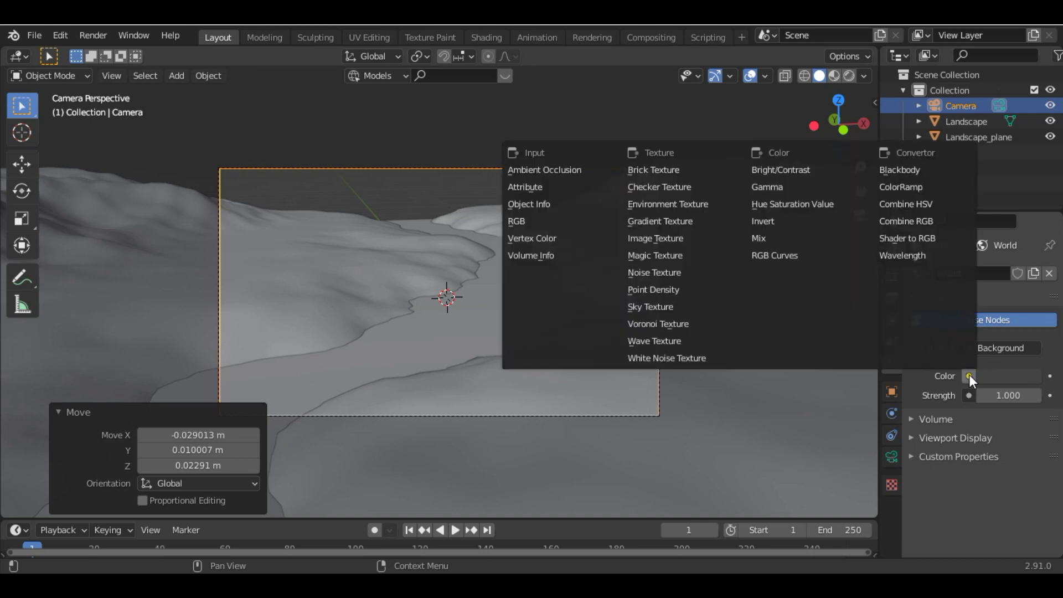
click(691, 204)
click(1029, 396)
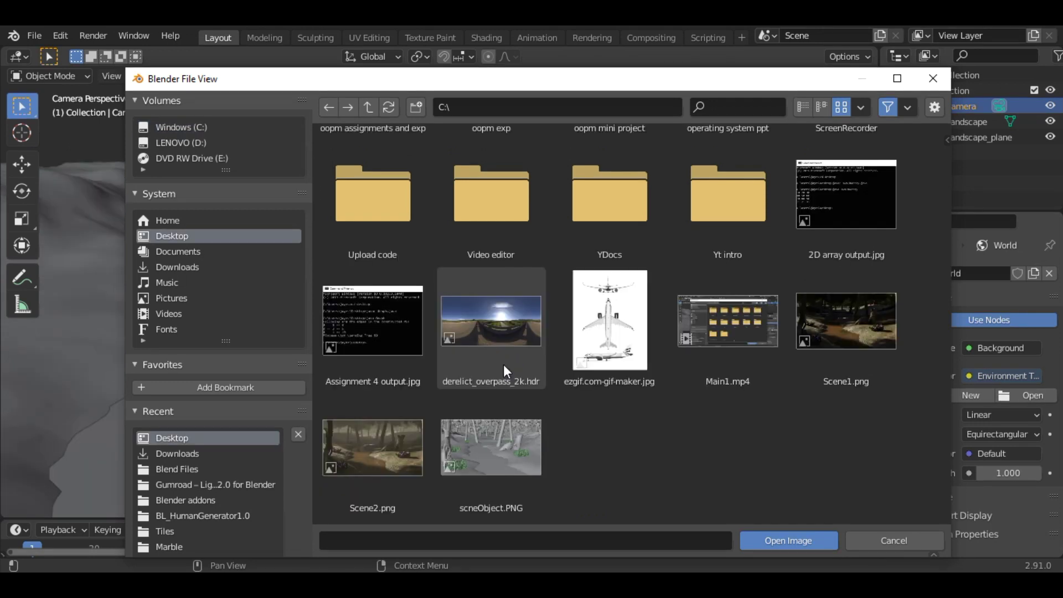
double_click(502, 323)
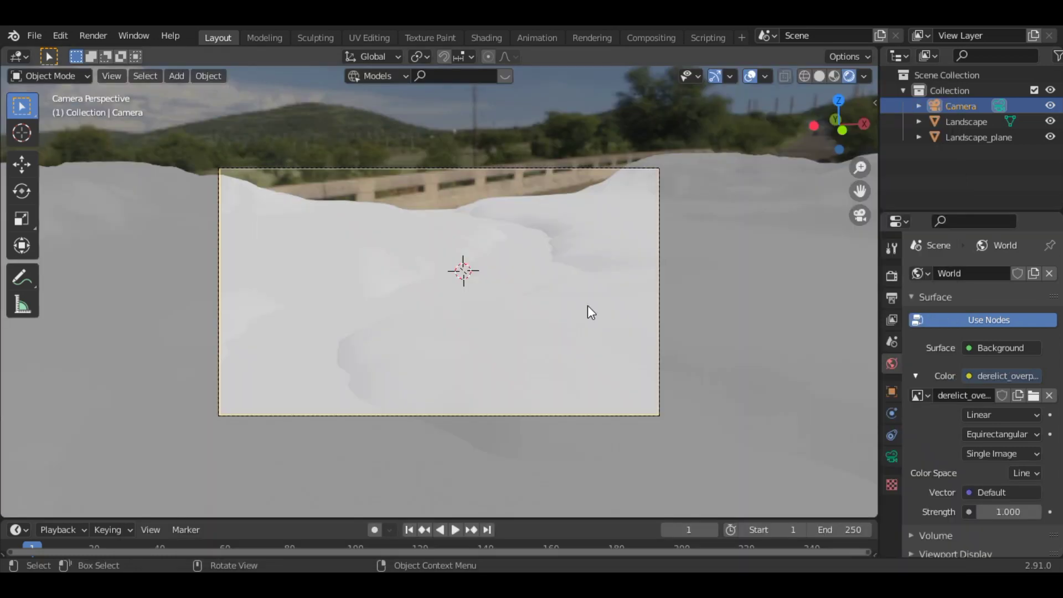
click(821, 76)
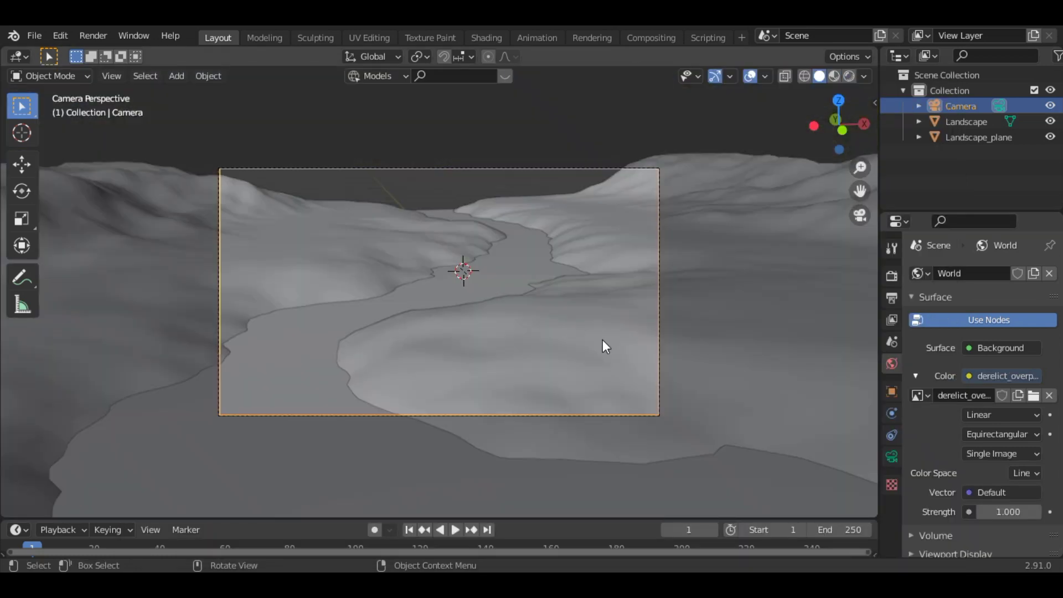
- Search Preferences > Add-ons for 'blenderk', check that BlenderKit is enabled, then close Preferences
click(576, 361)
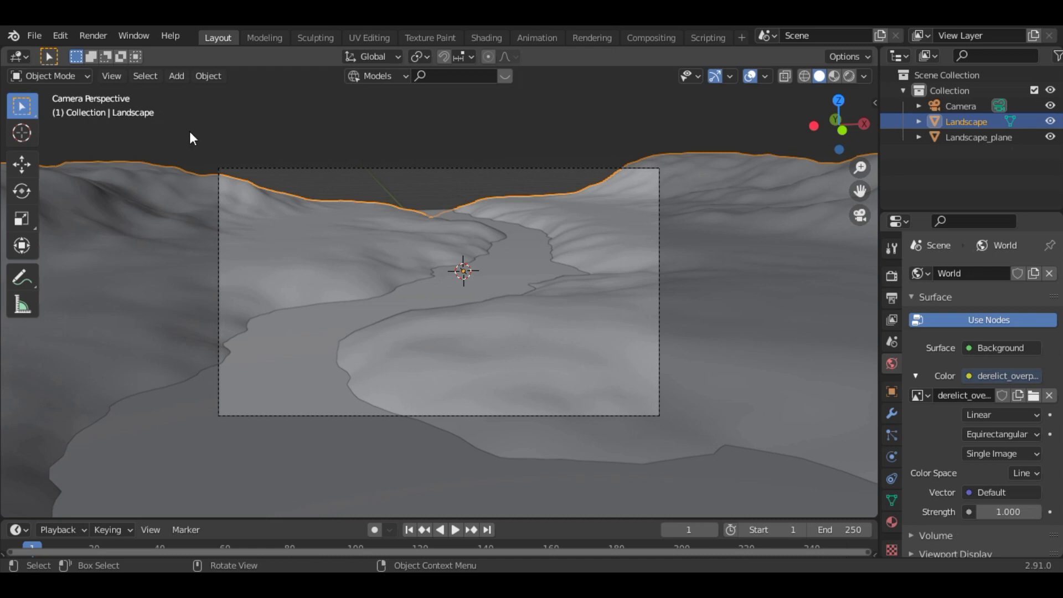
click(61, 36)
click(61, 35)
click(61, 36)
click(125, 258)
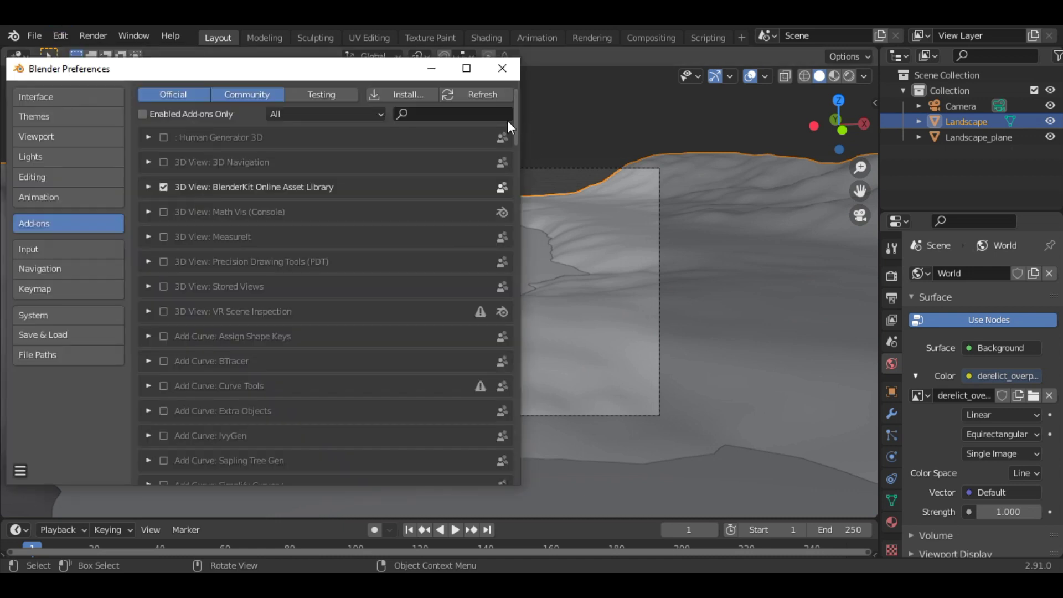
click(437, 113)
text(blen)
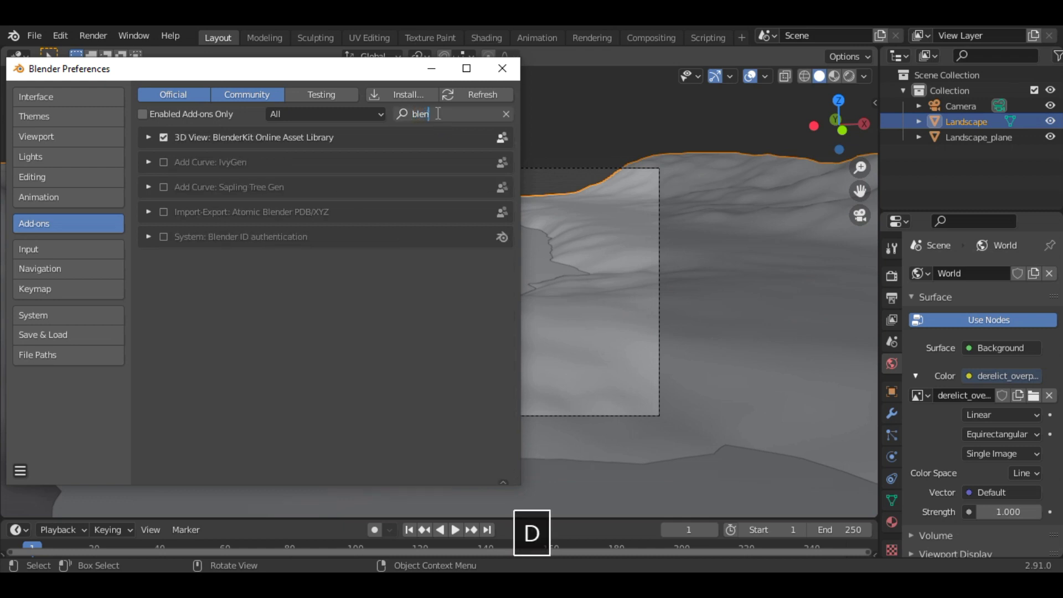
text(derk)
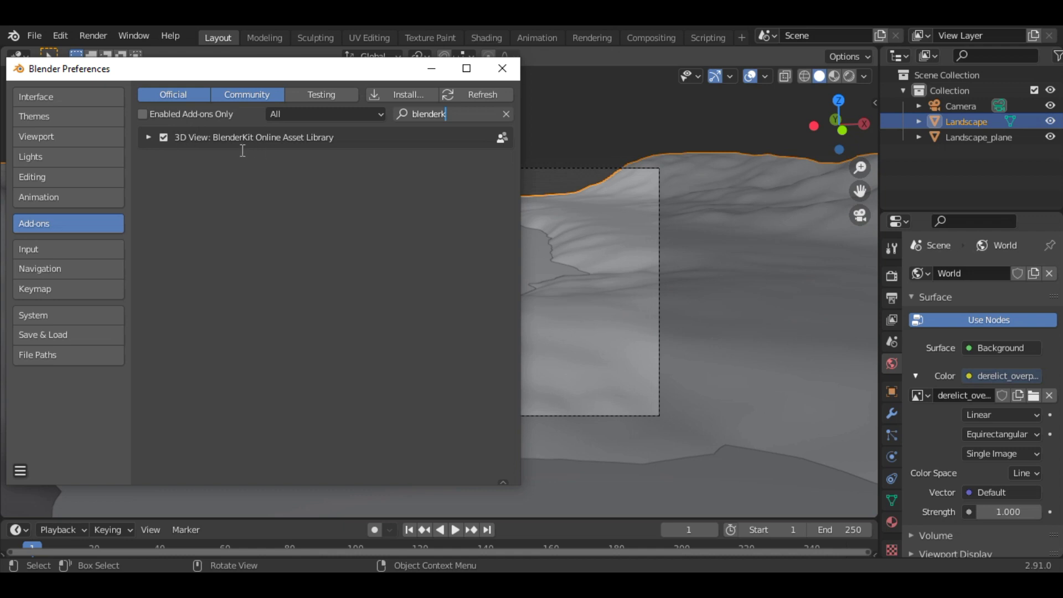
click(483, 99)
click(502, 68)
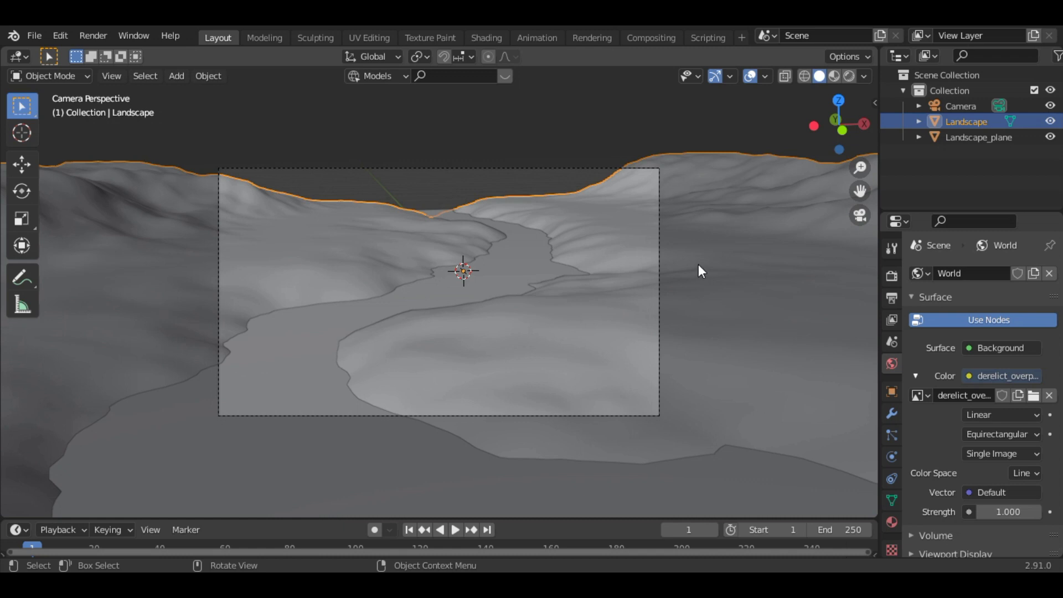
- Show the BlenderKit sidebar panel and set its asset search to materials
key(n)
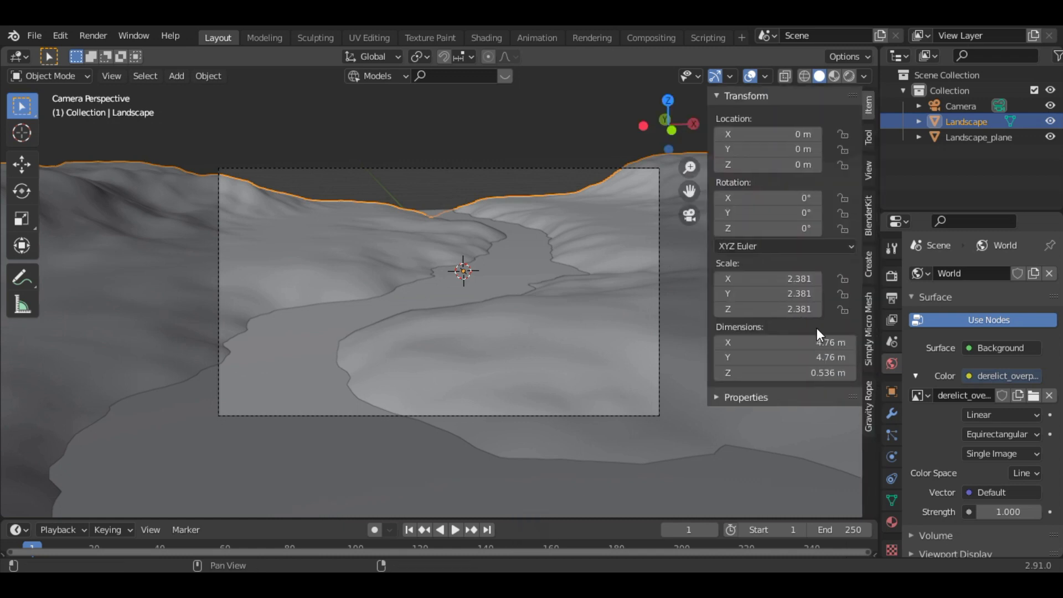
click(869, 222)
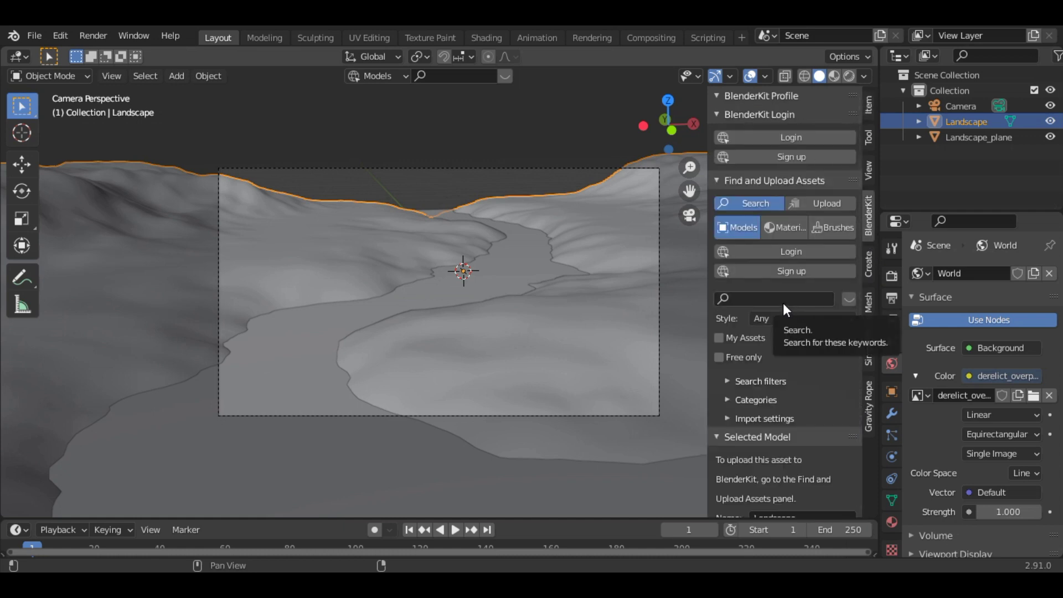
click(755, 300)
click(783, 236)
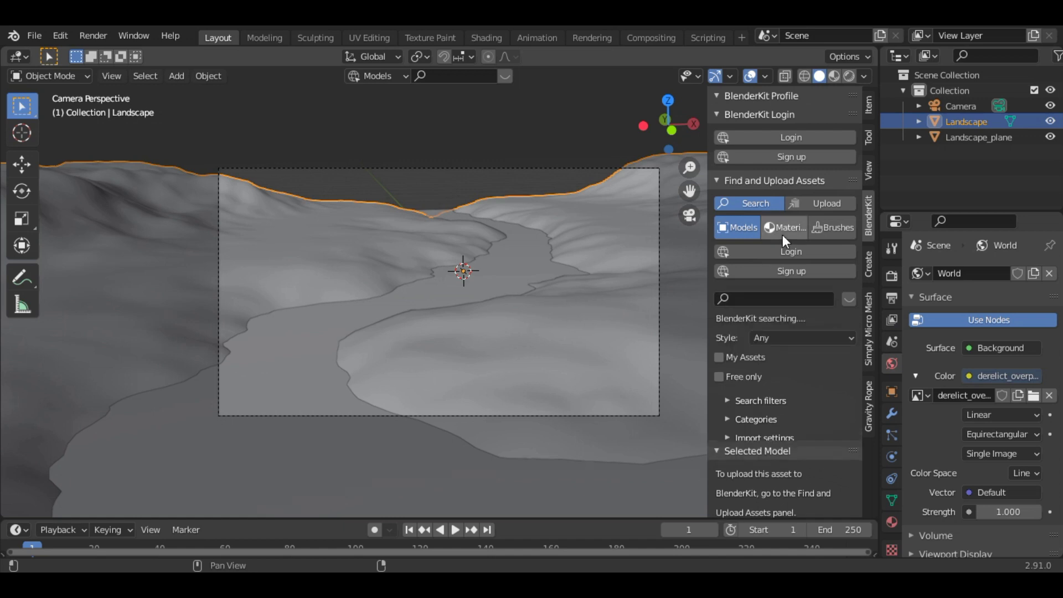
click(782, 235)
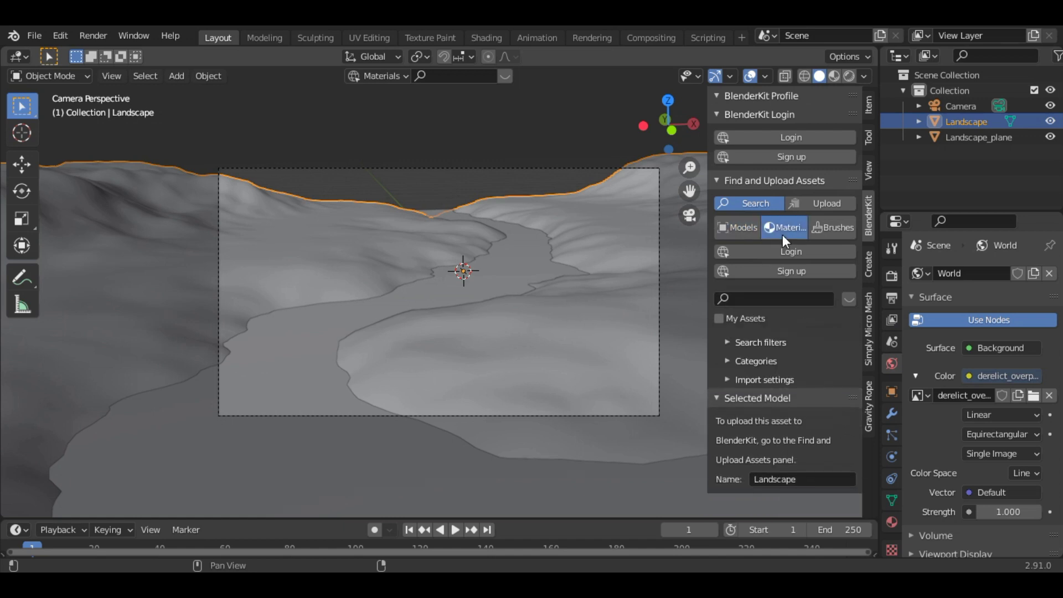
- Search materials for 'ground' and apply the Ground material to the Landscape terrain
click(761, 299)
text(ground)
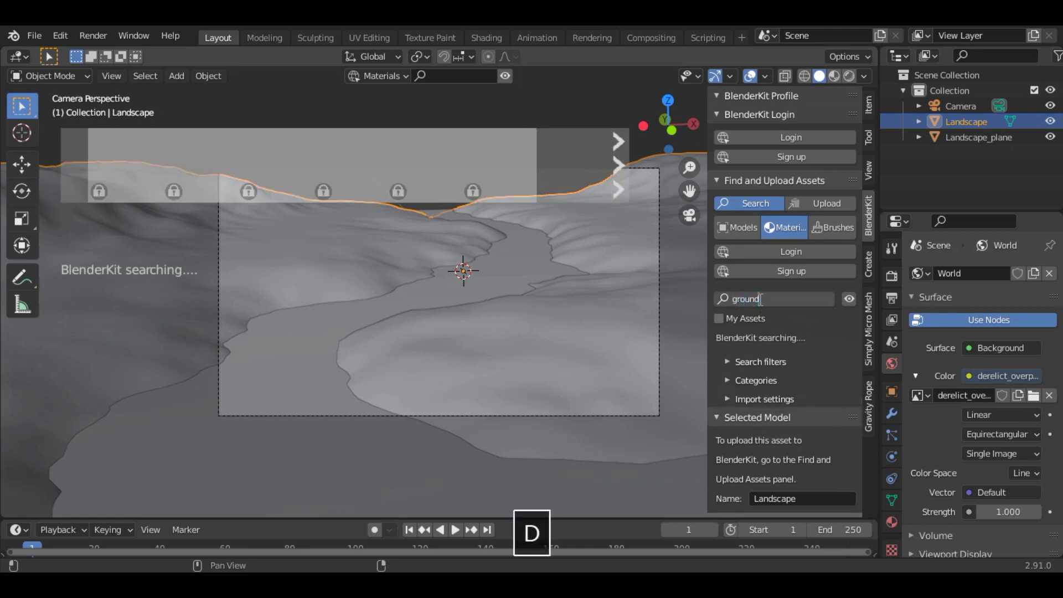
key(Return)
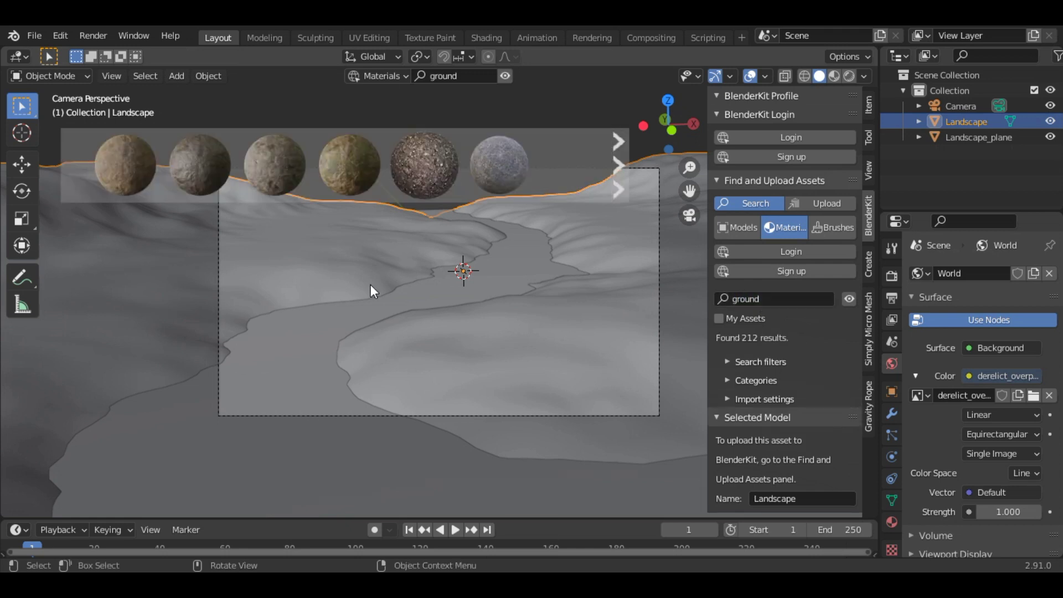
mouse_move(369, 158)
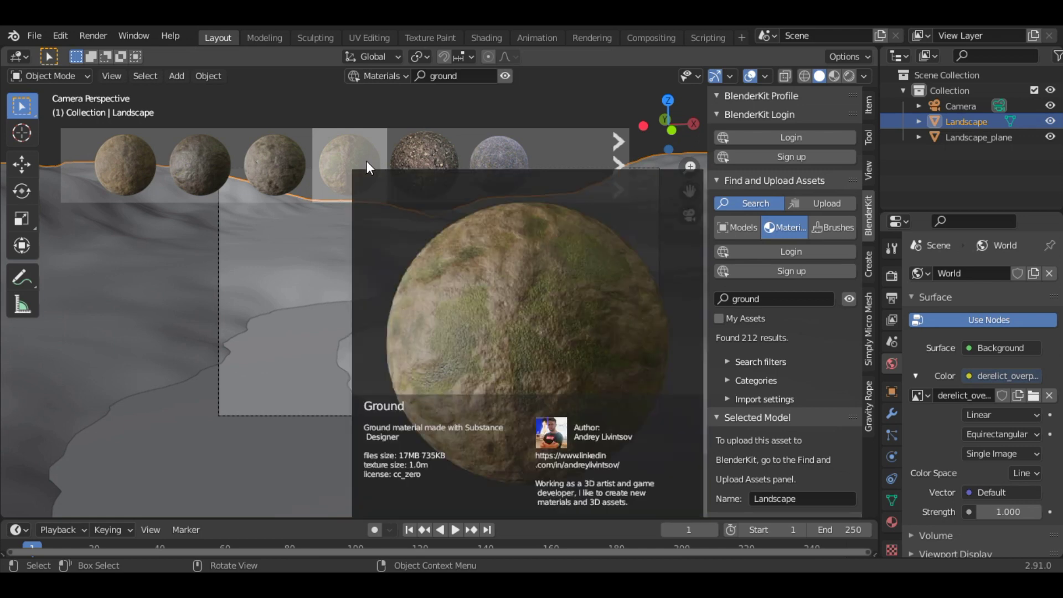
click(367, 161)
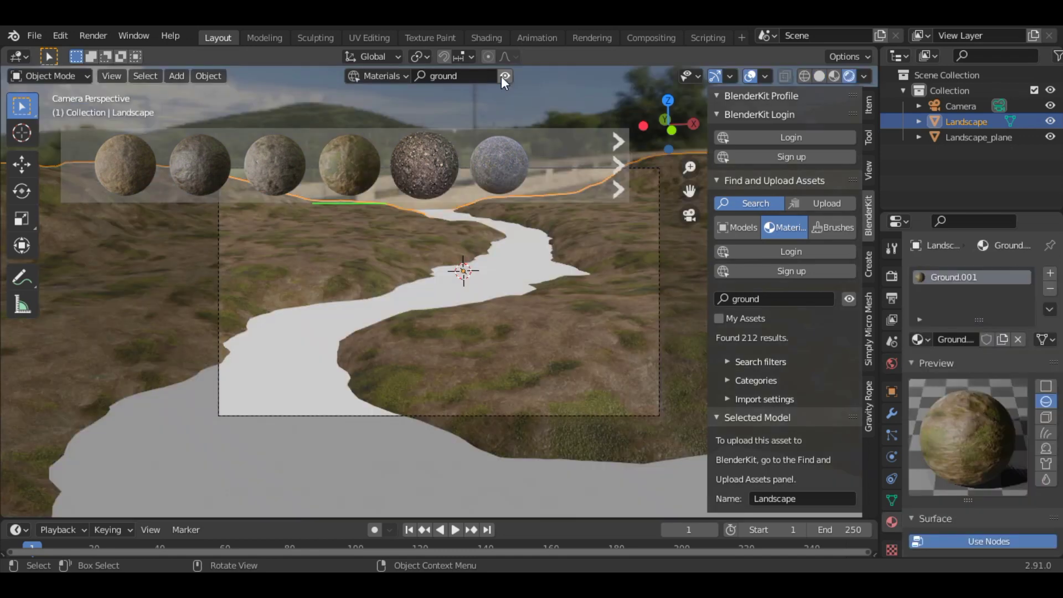
click(502, 76)
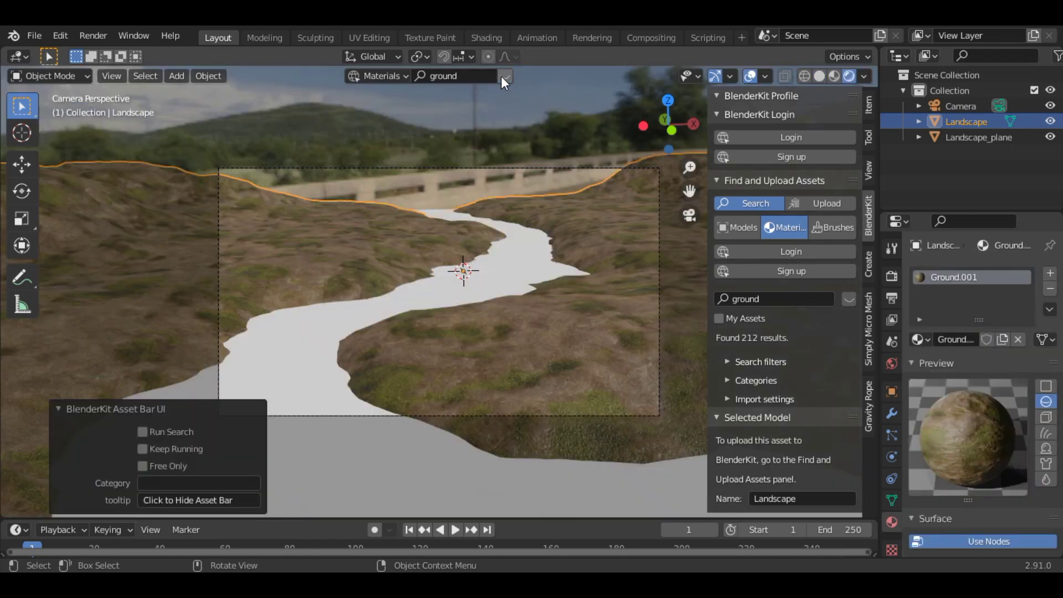
click(516, 271)
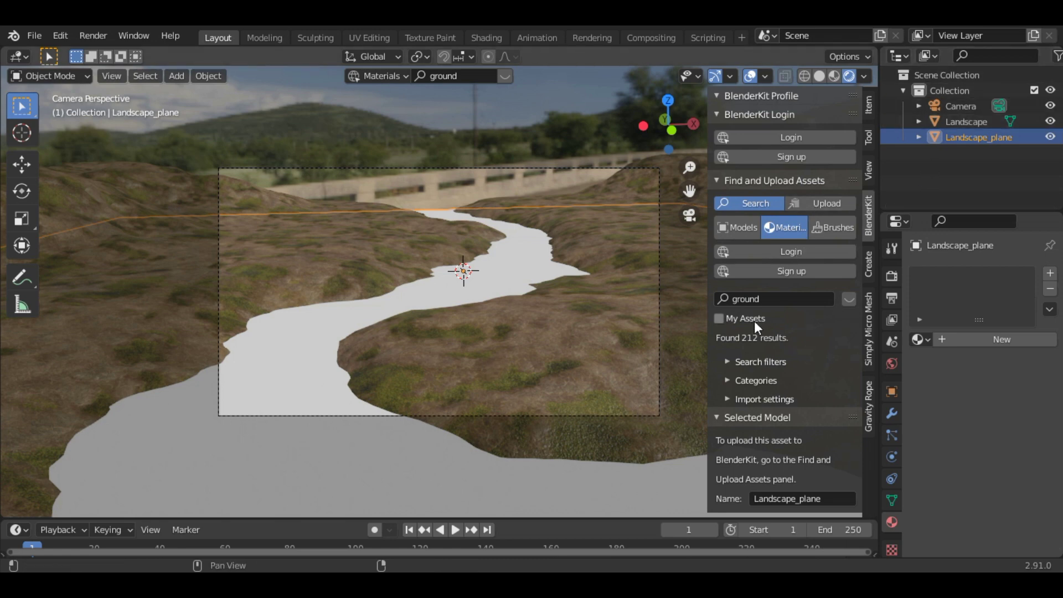
- Search 'water', apply Procedural sand and stones under water to Landscape_plane, return to Solid shading
click(766, 300)
key(BackSpace)
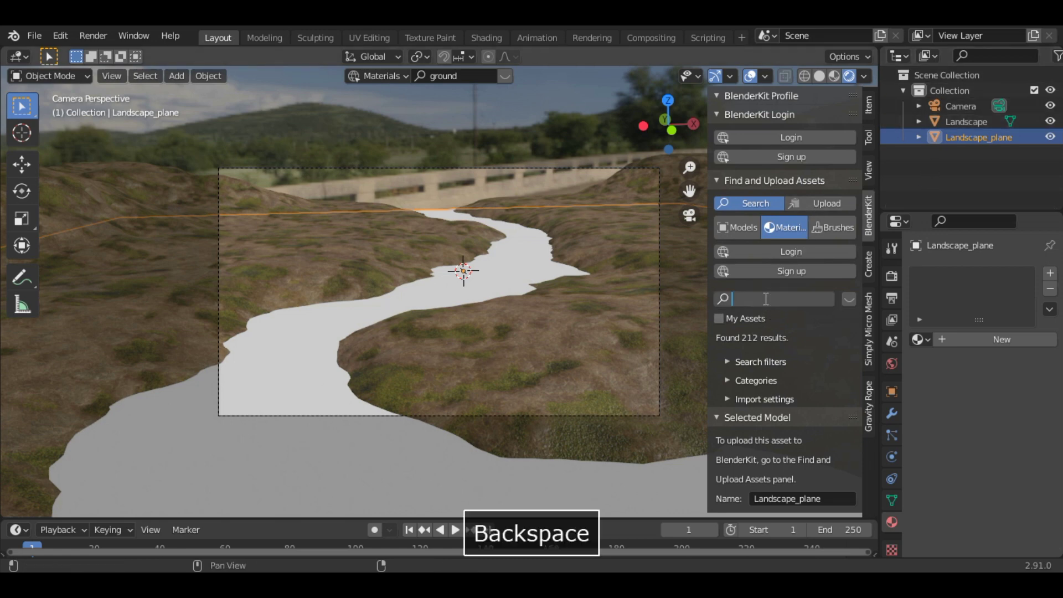
text(water)
key(Return)
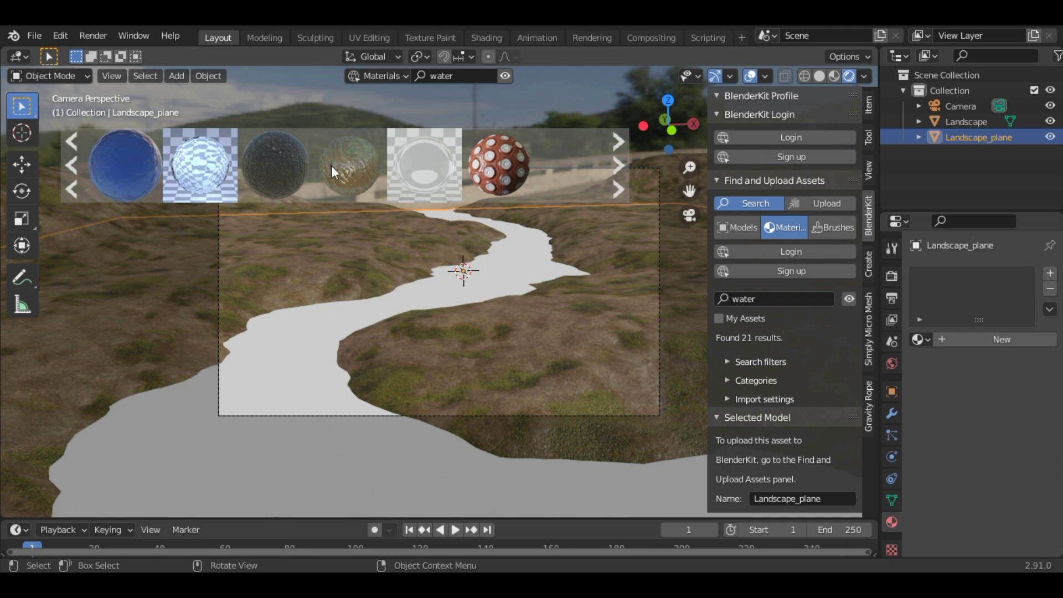
mouse_move(326, 162)
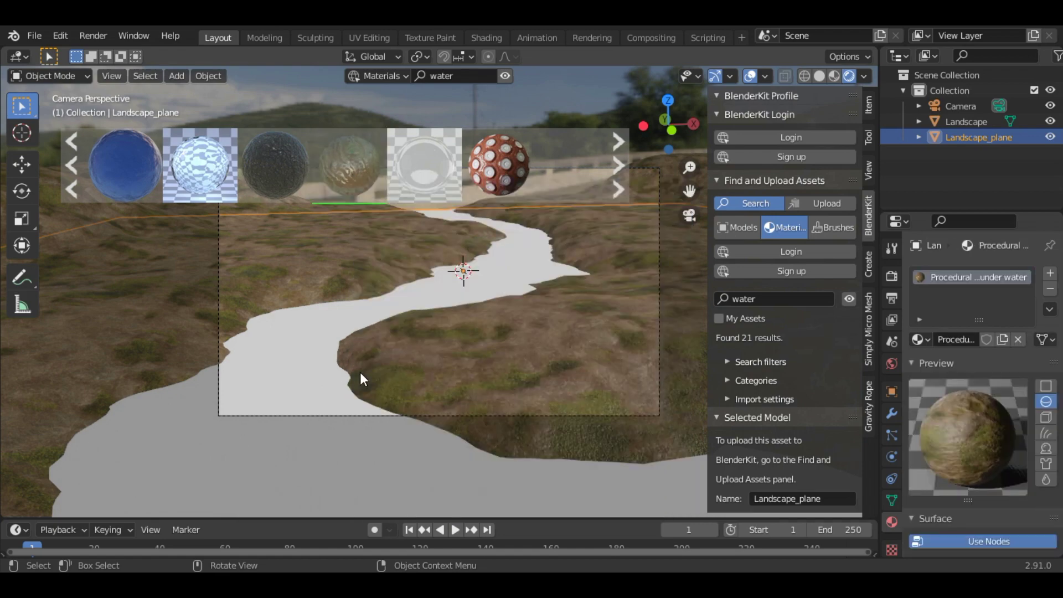
key(z)
click(430, 344)
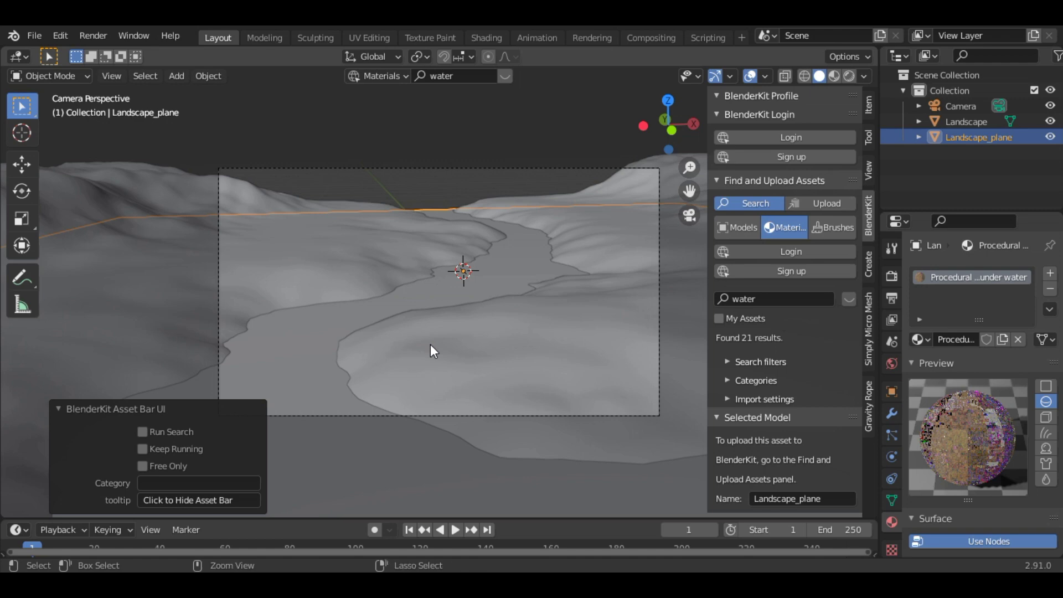
key(ctrl+s)
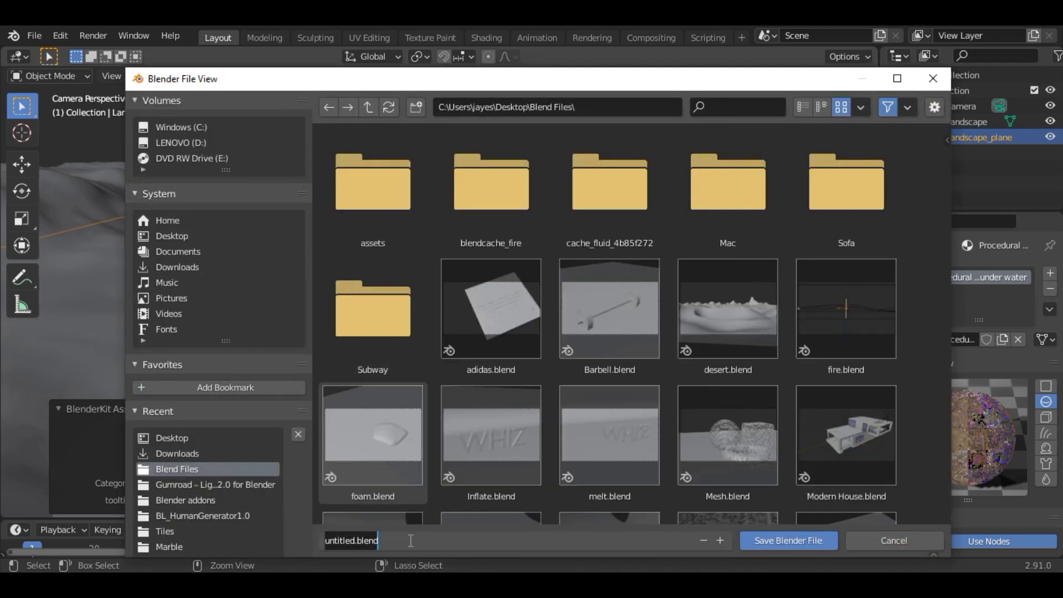
- Rename untitled.blend to Forest_Scene.blend and save it in the Blend Files folder
click(411, 541)
key(Left)
key(Left)
key(Left)
key(Left)
key(BackSpace)
key(BackSpace)
key(BackSpace)
key(BackSpace)
key(BackSpace)
key(BackSpace)
key(BackSpace)
key(BackSpace)
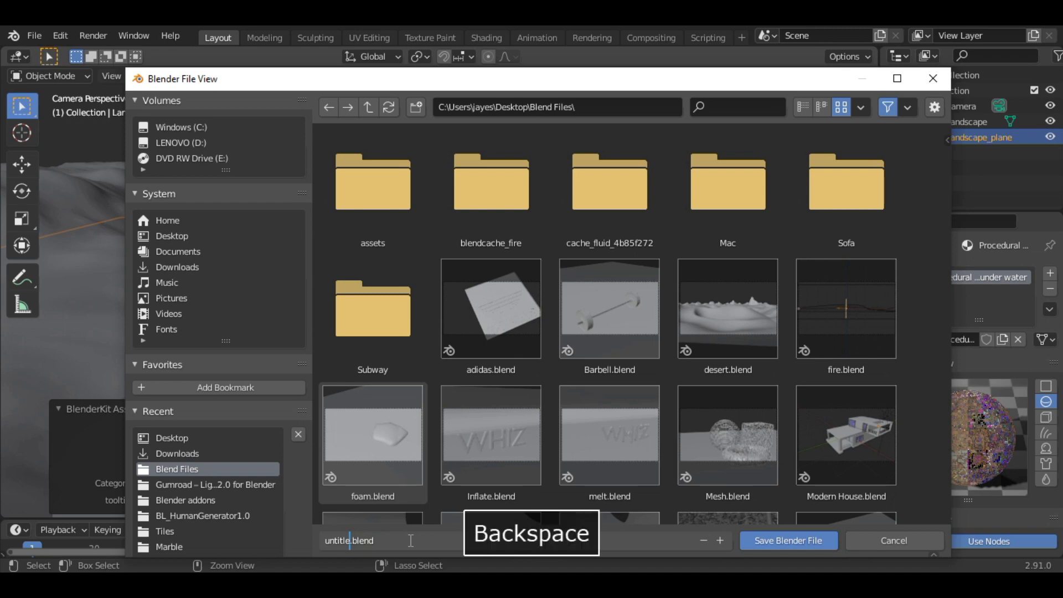
text(S)
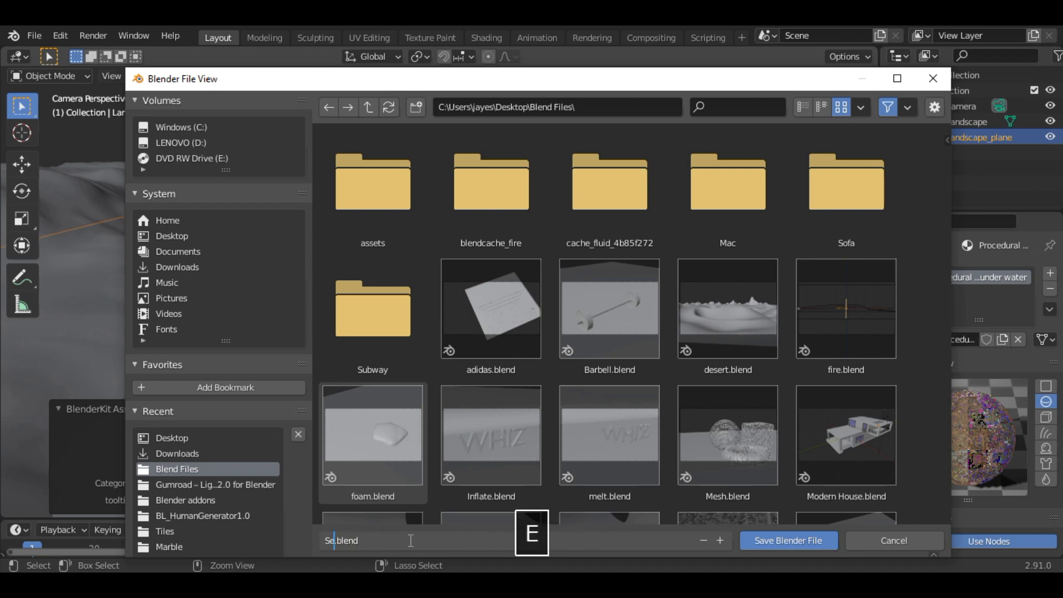
key(BackSpace)
key(BackSpace)
text(F)
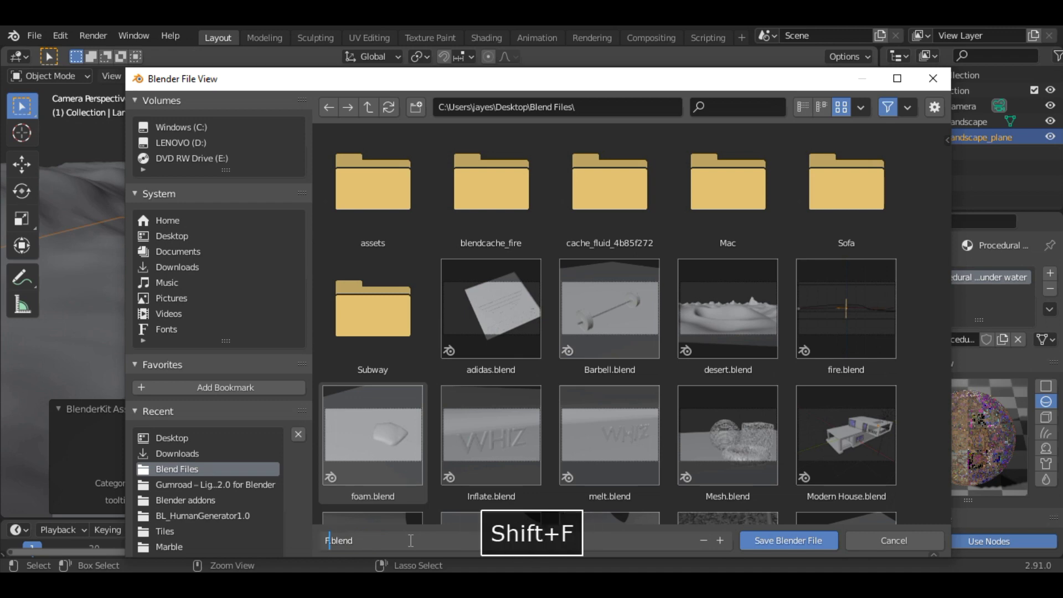
text(orest_S)
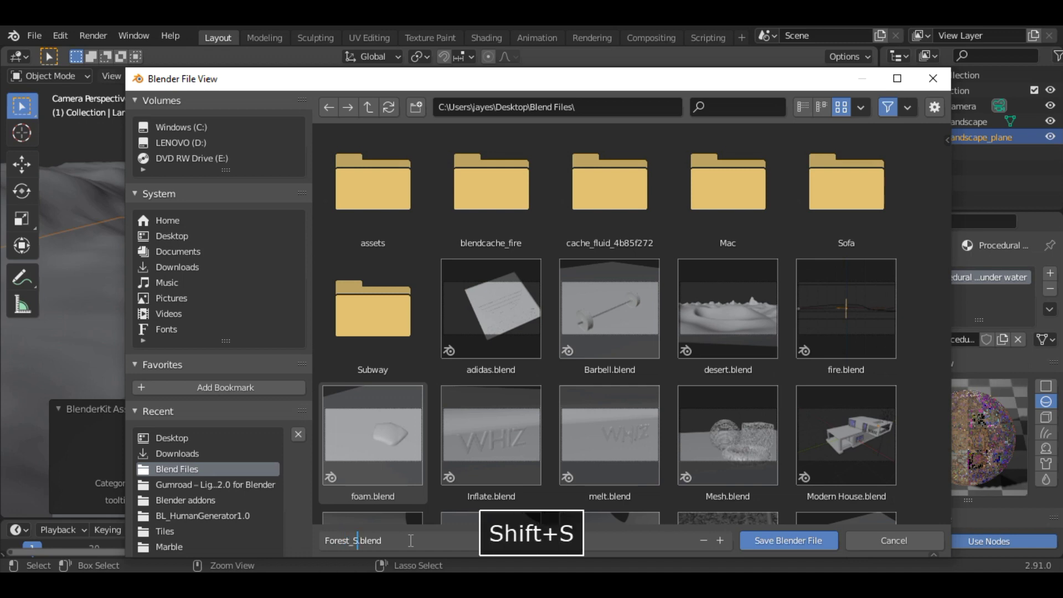
text(cene)
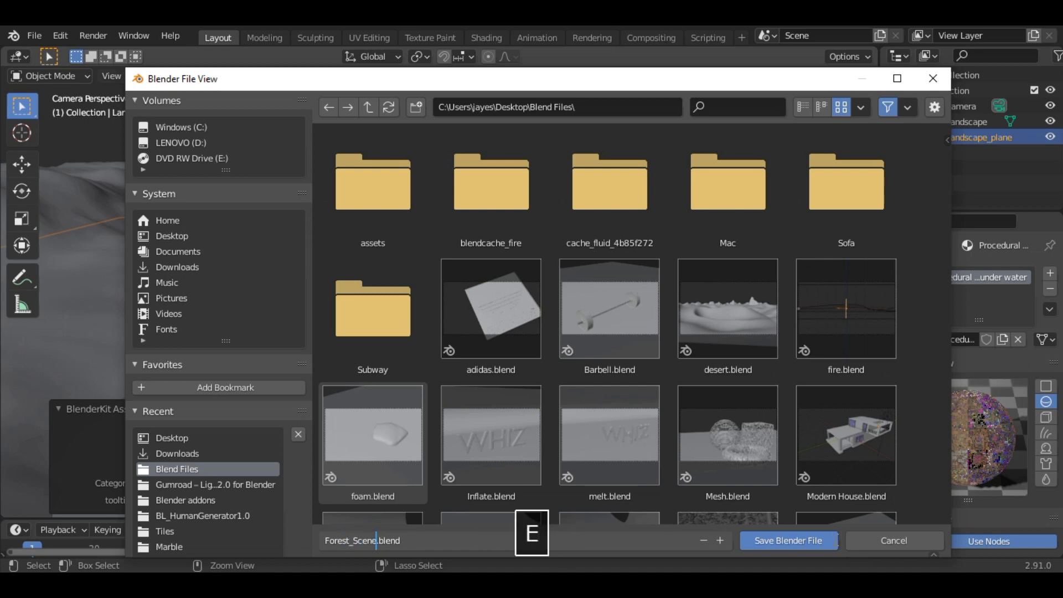
click(820, 541)
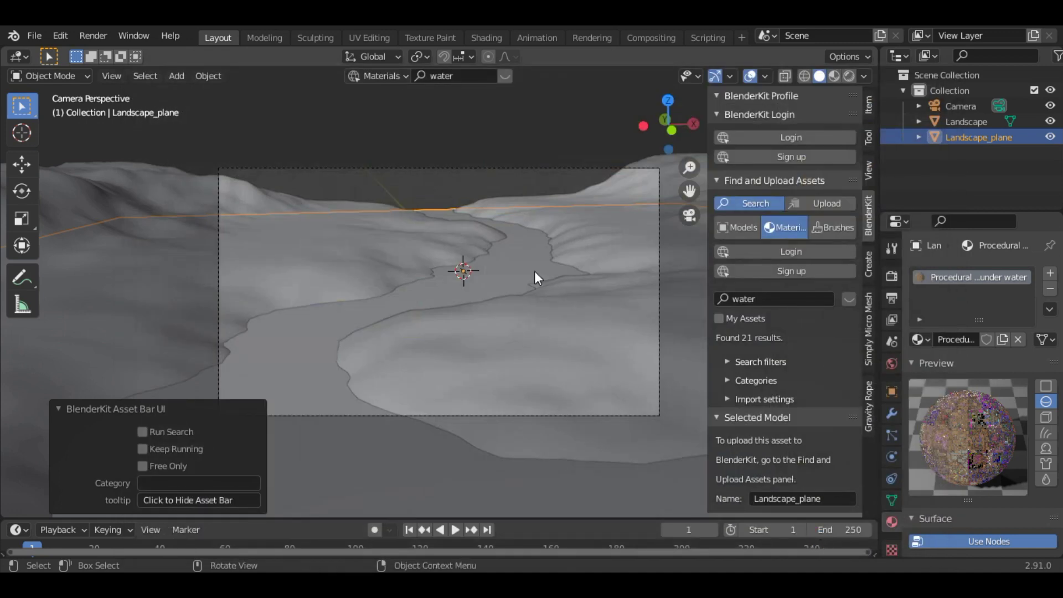
- Search BlenderKit models for 'trees' and drag Lowpoly tree (with random season) into the viewport
click(772, 300)
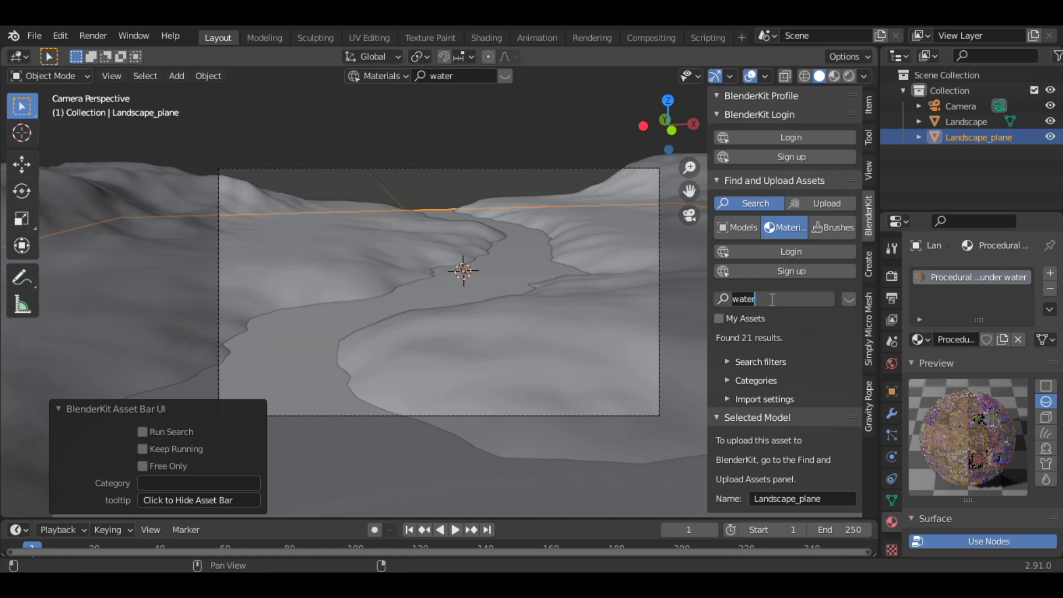
click(746, 231)
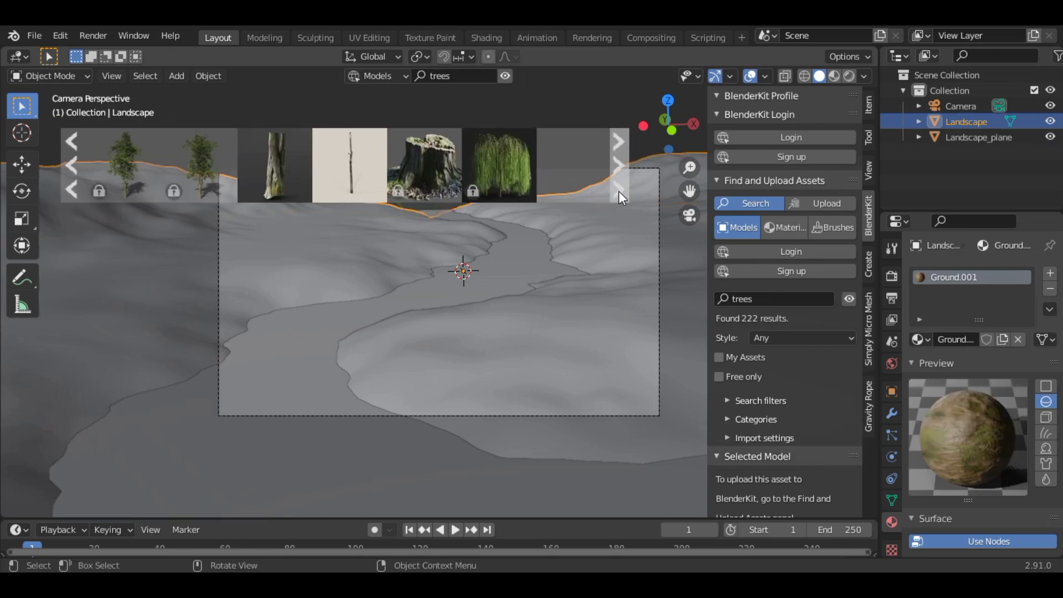
click(619, 191)
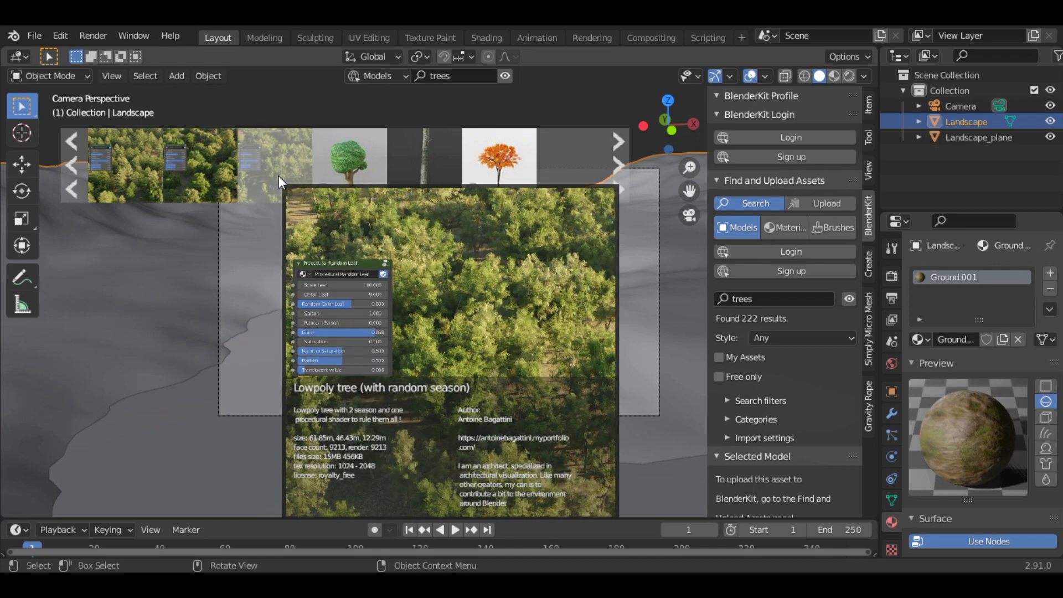
mouse_move(152, 148)
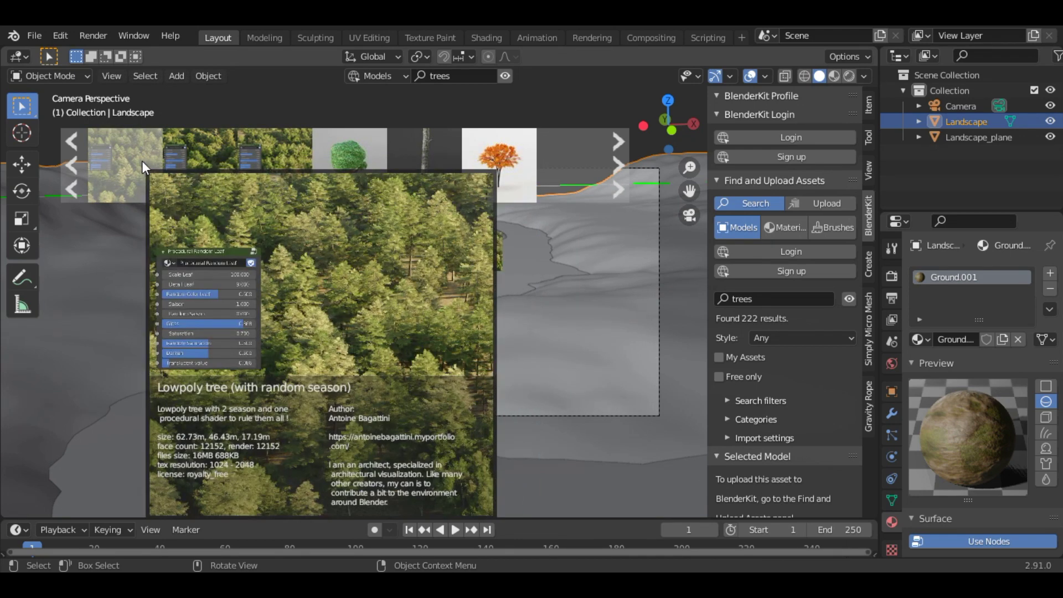
drag(142, 160, 481, 253)
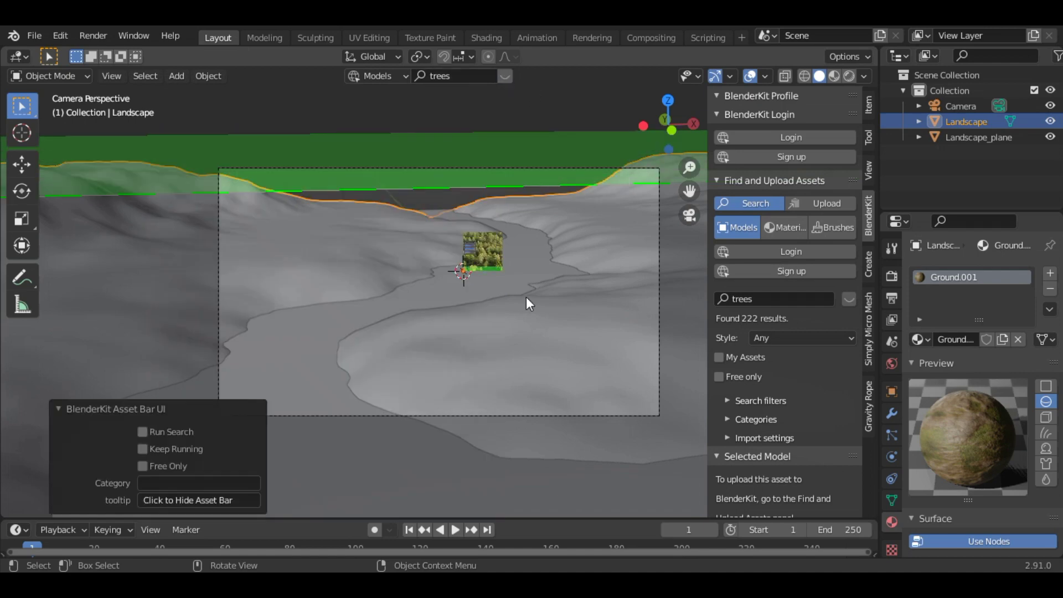
scroll(526, 297, down, 3)
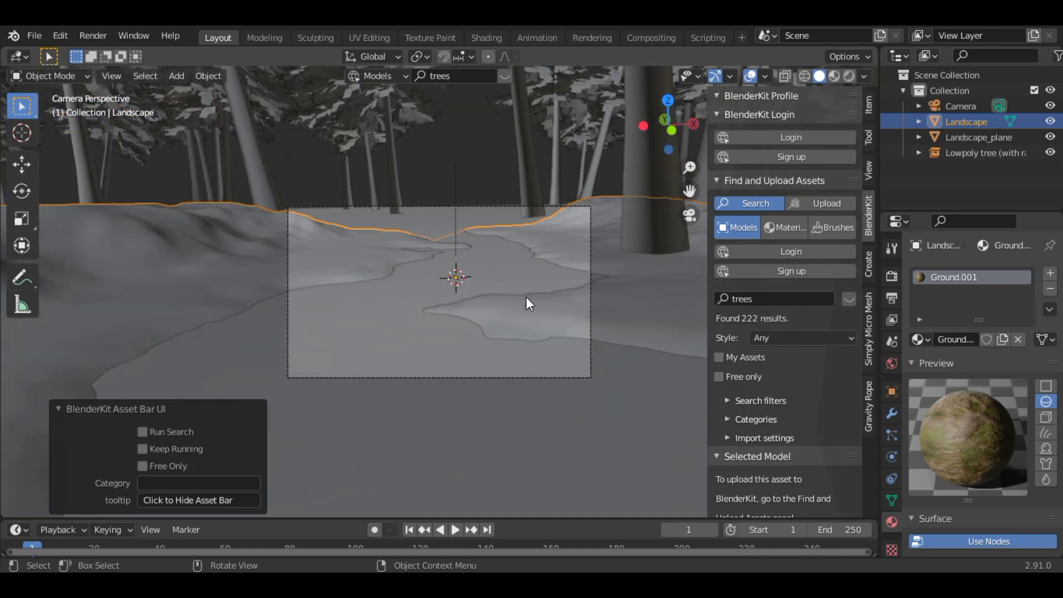
- Select Lowpoly tree in the Outliner and scale it uniformly to 0.238
scroll(526, 297, up, 1)
scroll(546, 343, up, 1)
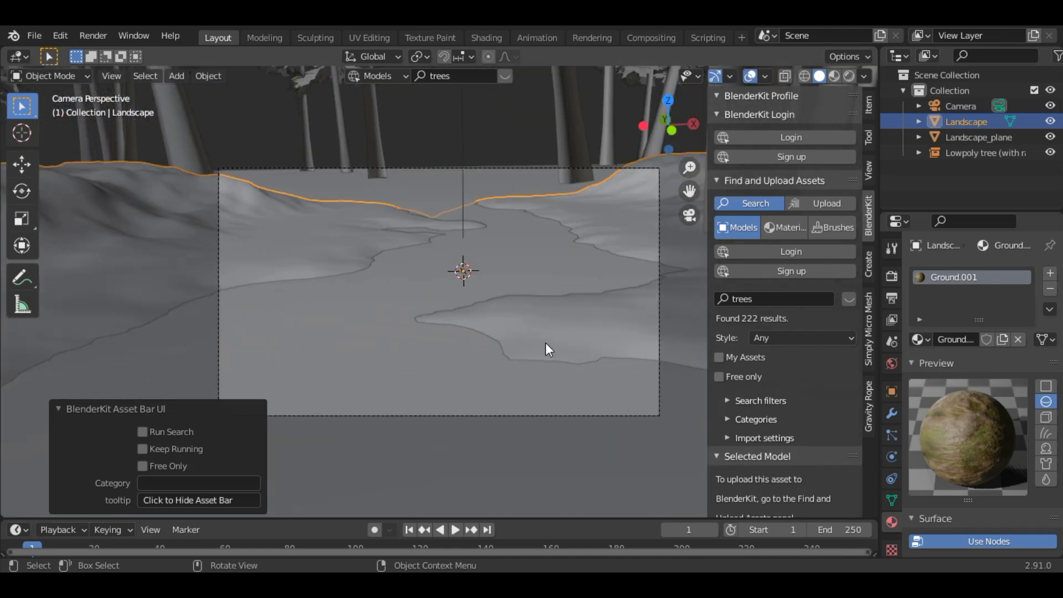
click(969, 150)
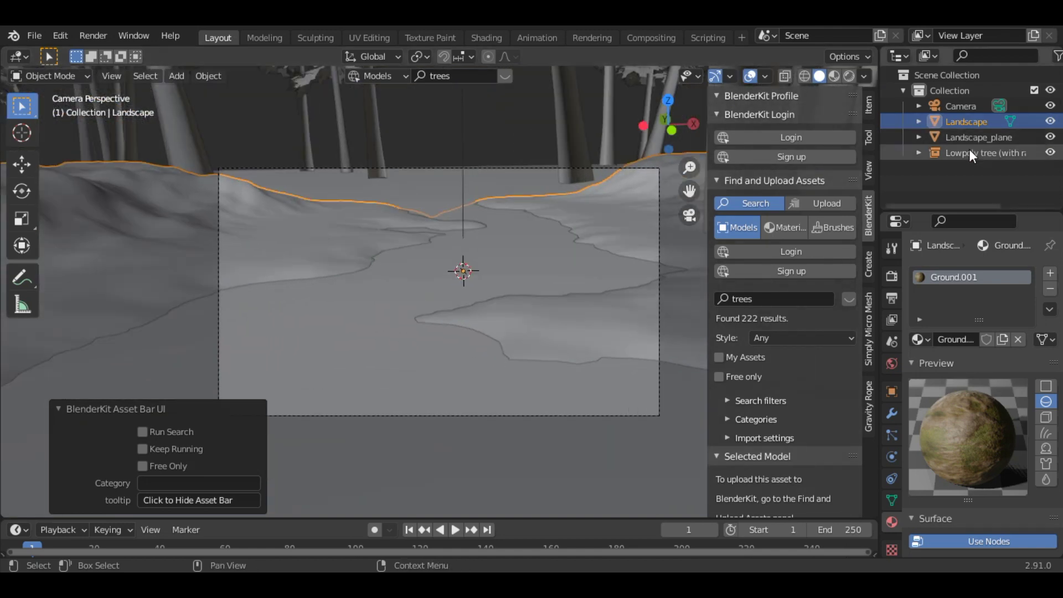
key(s)
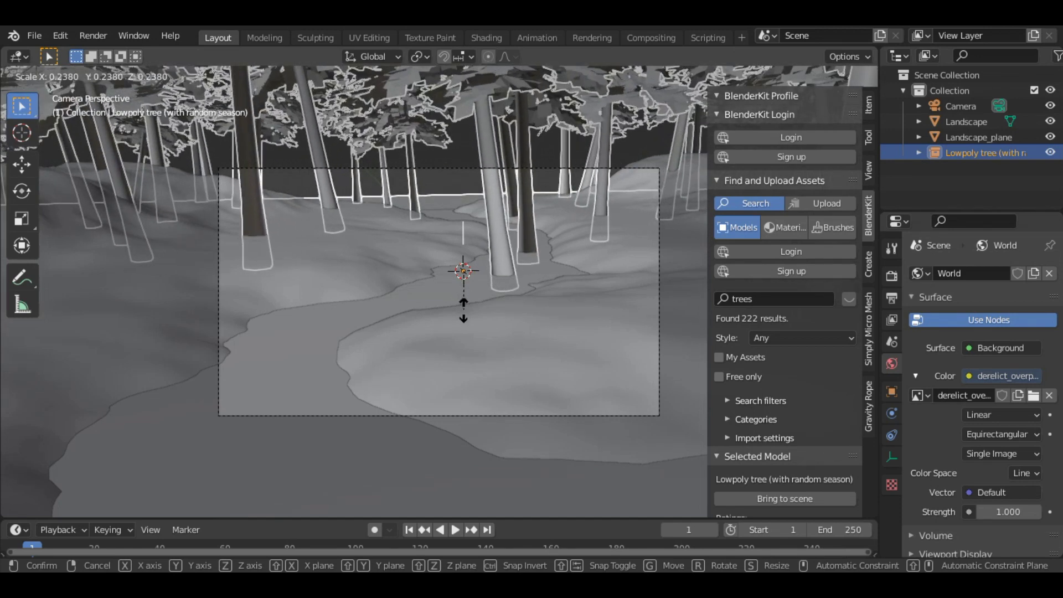
click(463, 310)
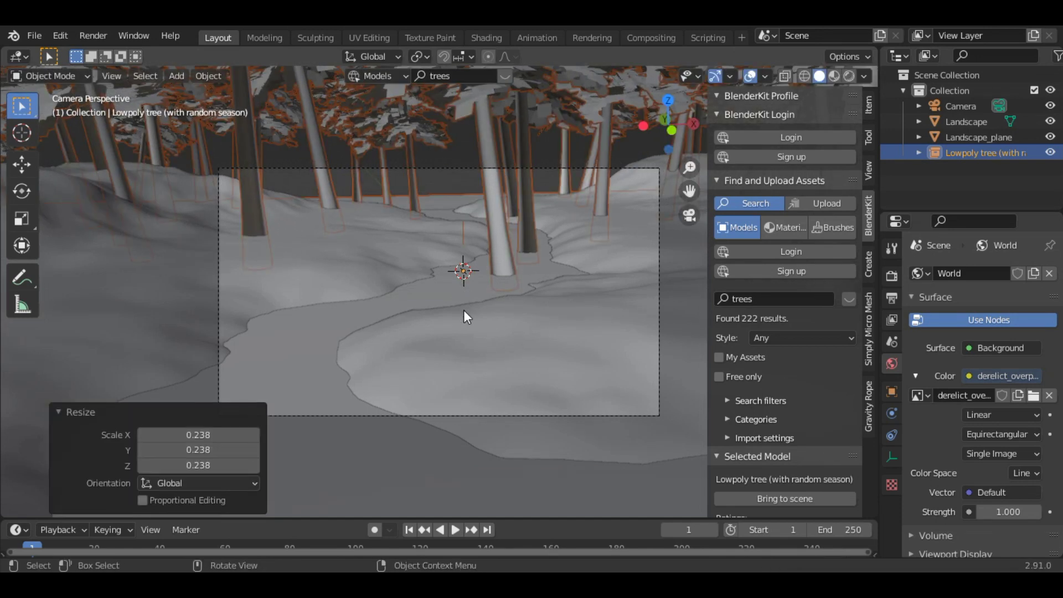
- Move Landscape and Landscape_plane together to a new position
click(409, 491)
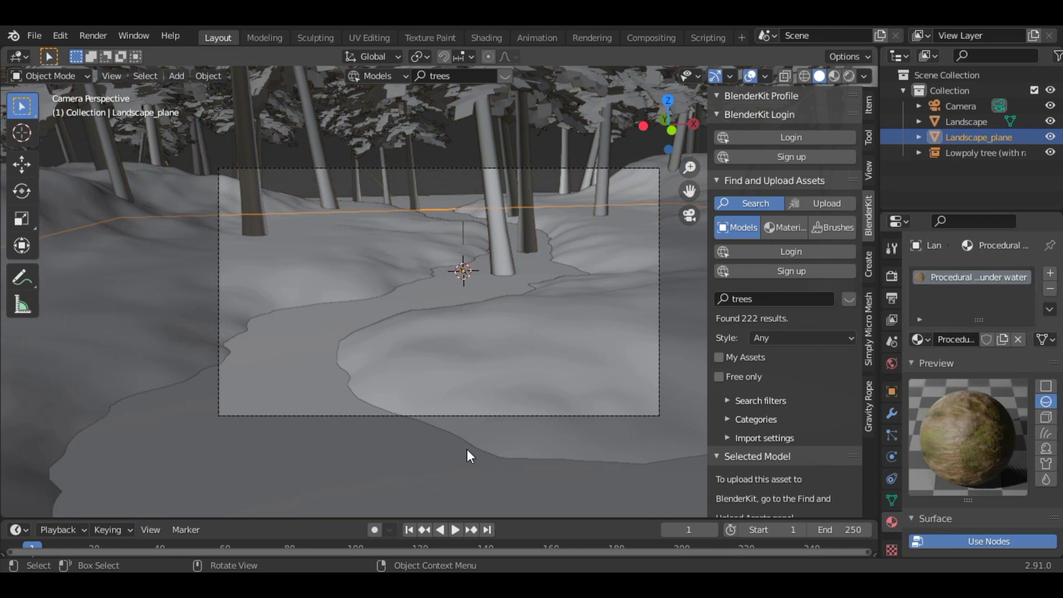
shift+click(520, 436)
key(g)
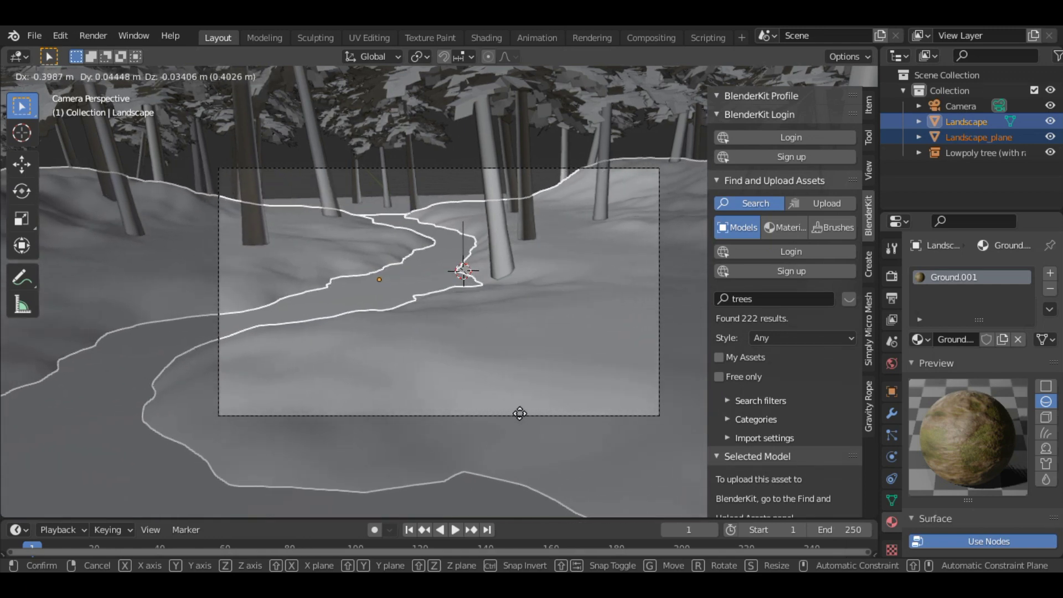
click(520, 414)
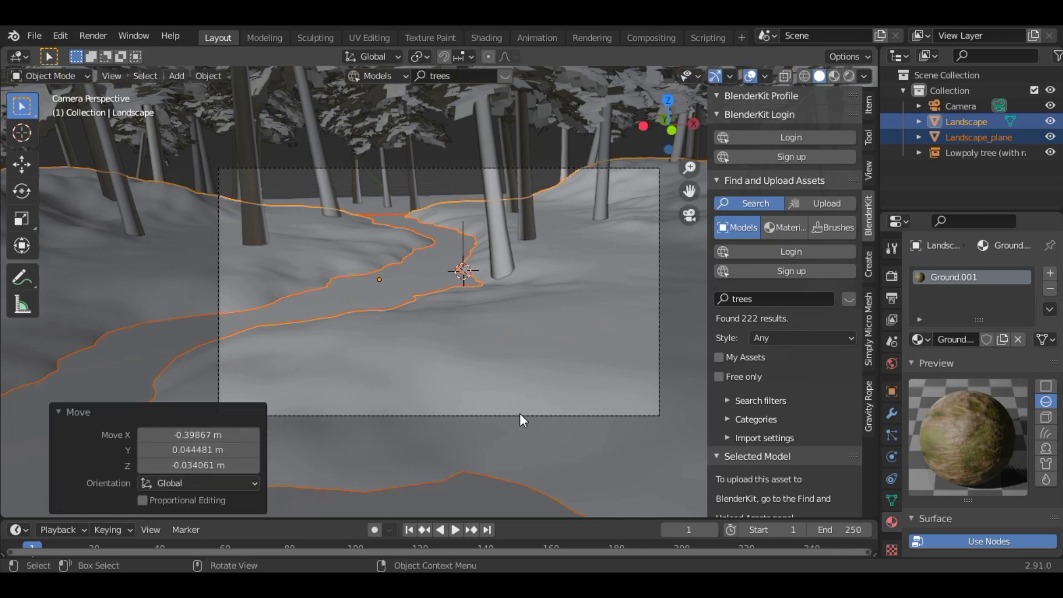
- Shift the camera sideways along the X axis
click(463, 168)
key(g)
key(x)
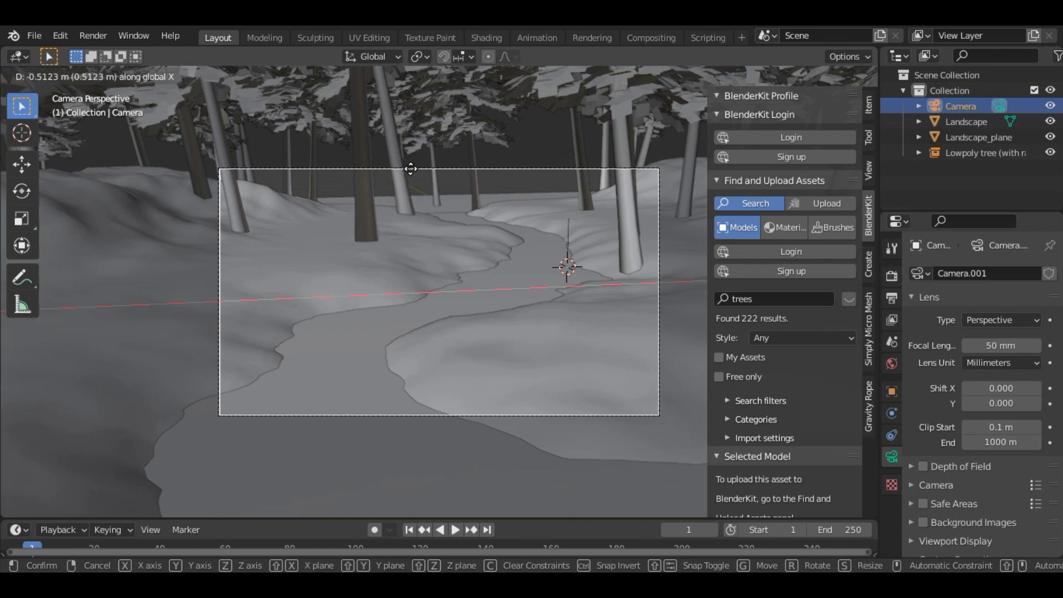
click(414, 168)
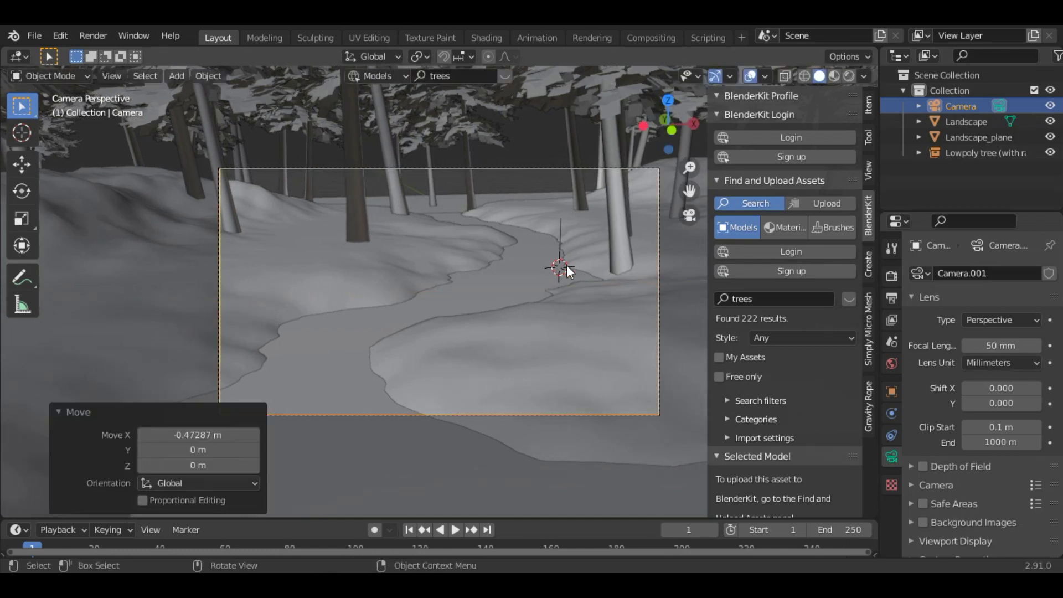
- Nudge both landscape pieces slightly along X, about -0.0386 m
click(984, 121)
shift+click(981, 138)
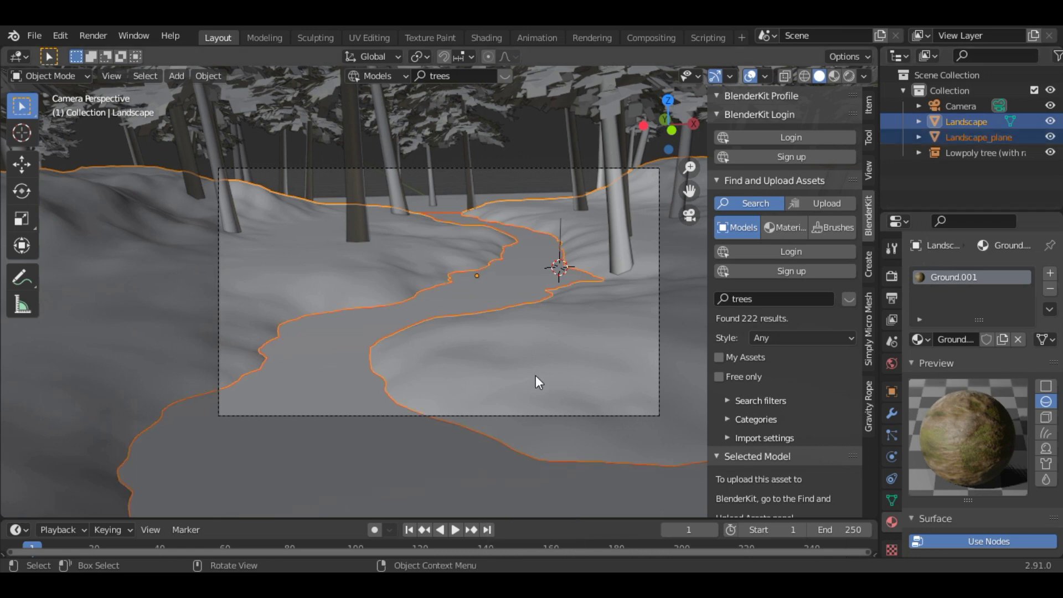
key(g)
key(x)
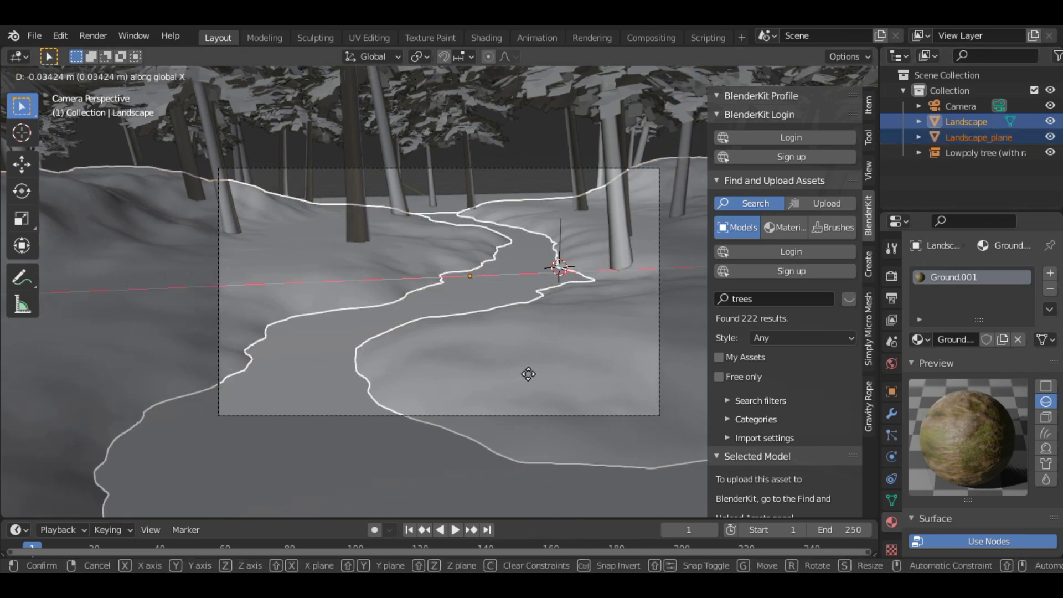
click(527, 373)
key(g)
key(y)
key(x)
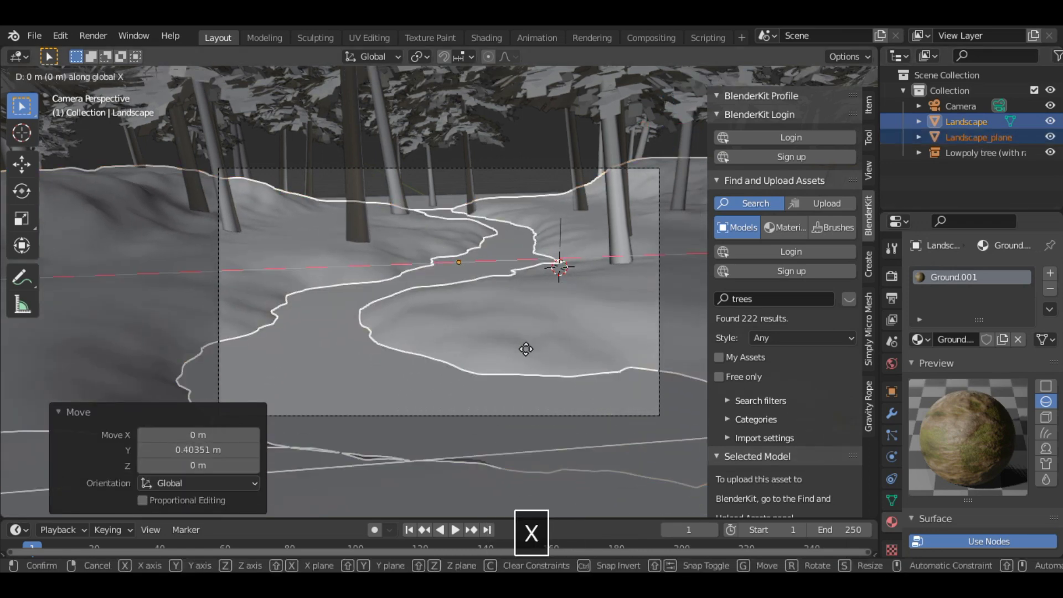
click(523, 350)
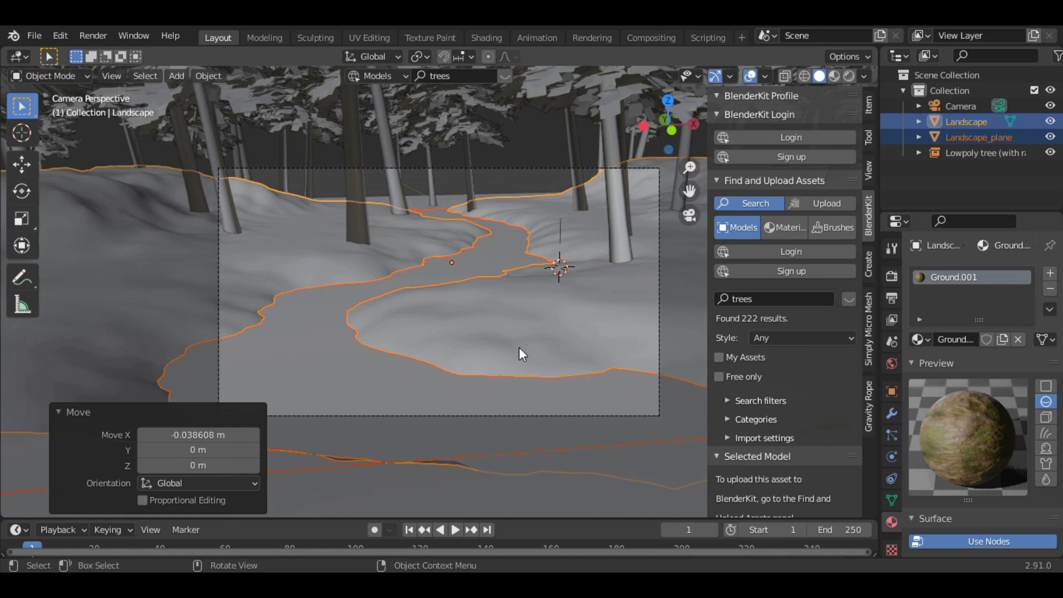
- Raise the camera about 0.209 m so the river is framed between the trees
middle_drag(523, 354, 630, 179)
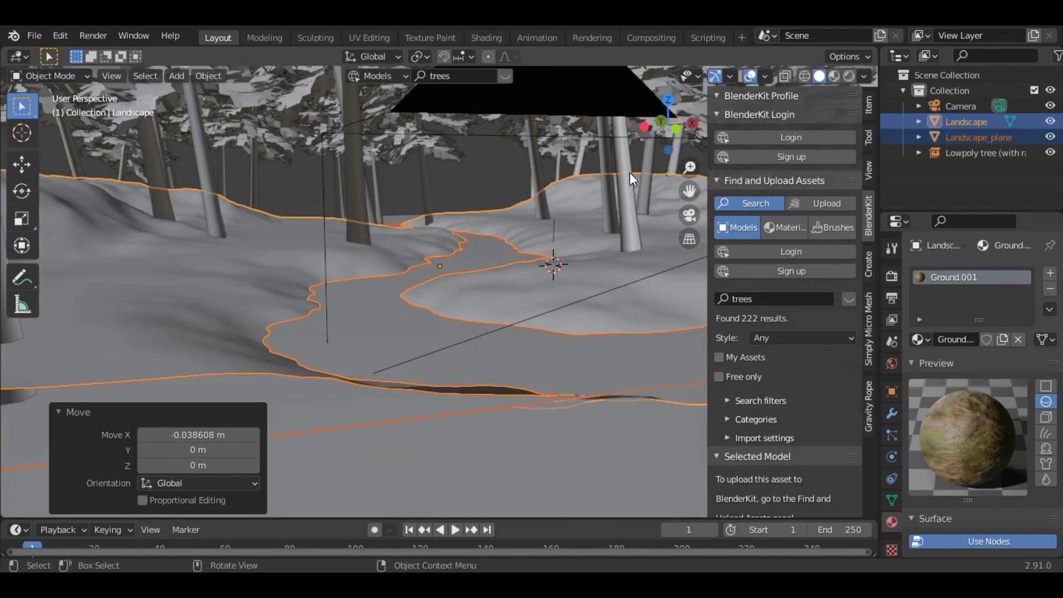
key(KP_0)
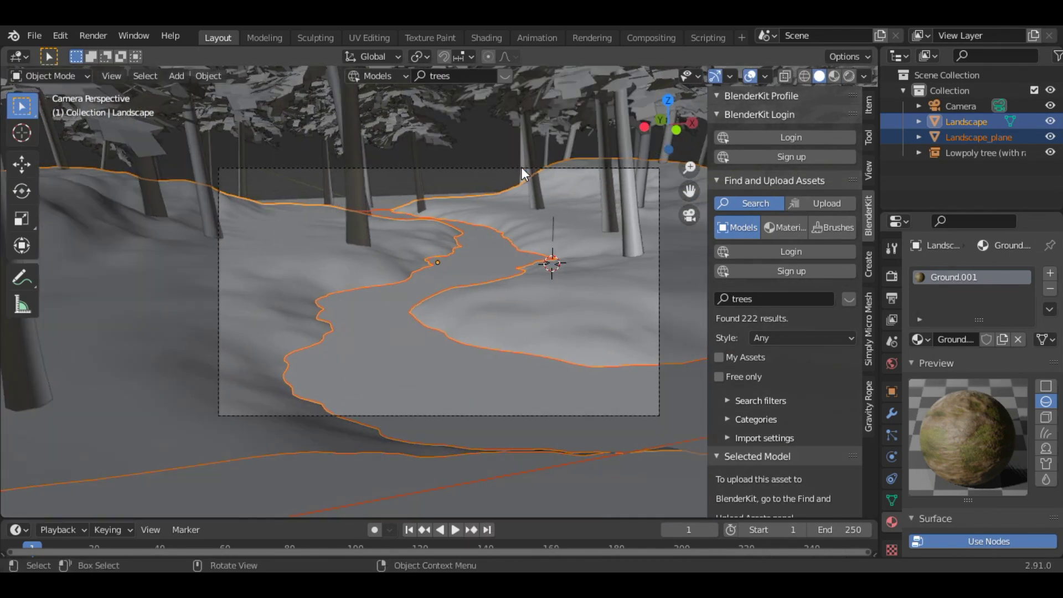
click(518, 168)
key(g)
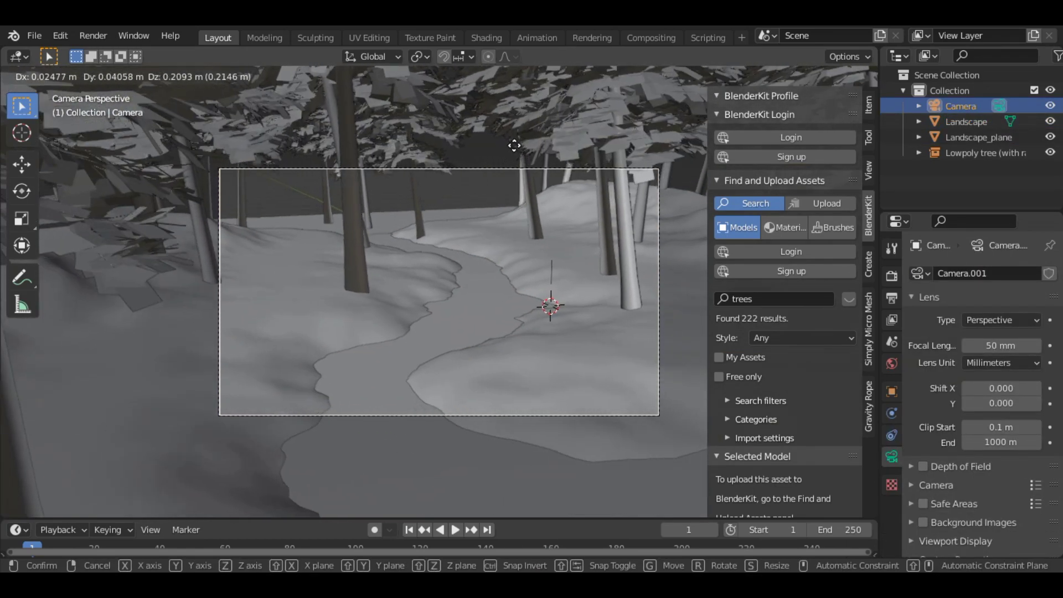
click(515, 146)
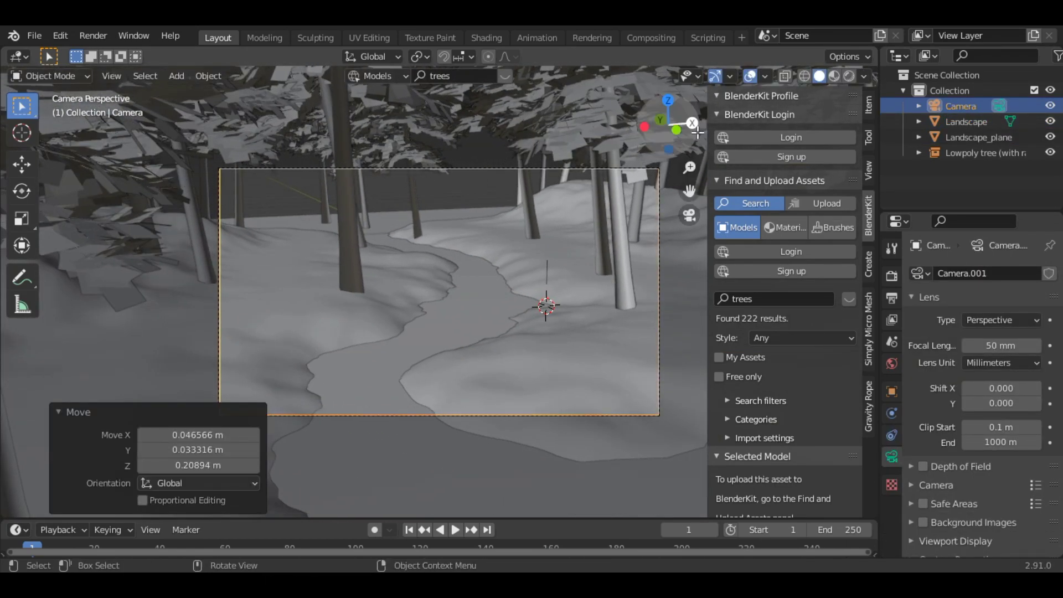
- Undo the last camera move and switch the render engine to Cycles
key(ctrl+z)
click(893, 275)
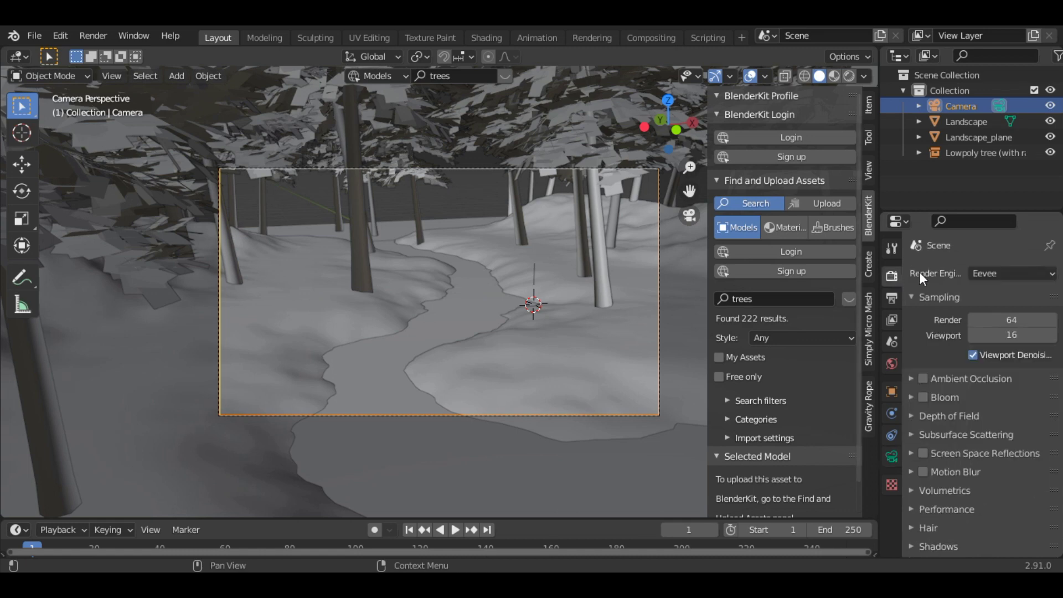
click(978, 272)
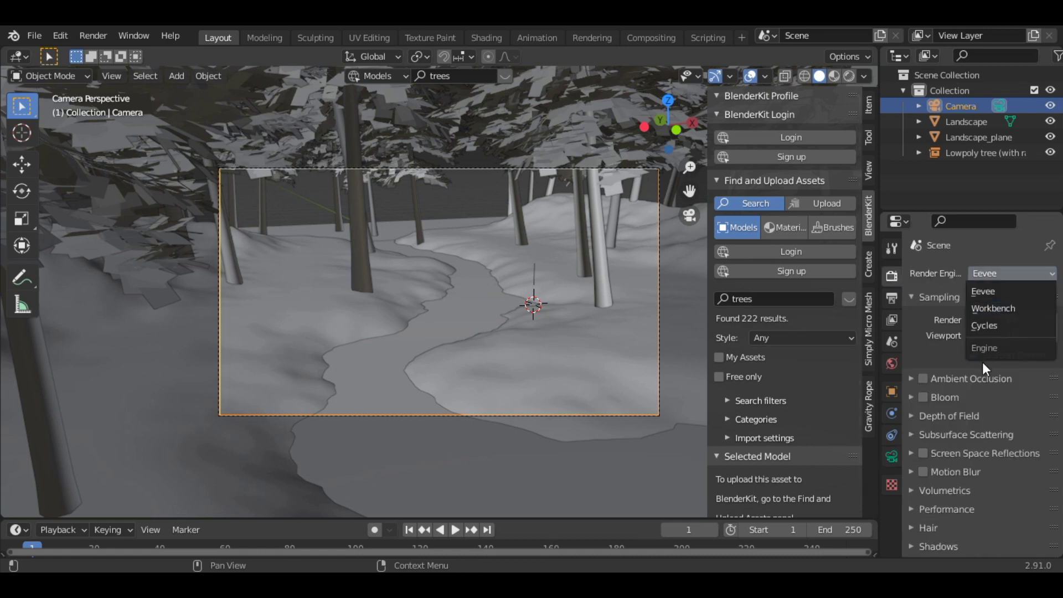
click(987, 334)
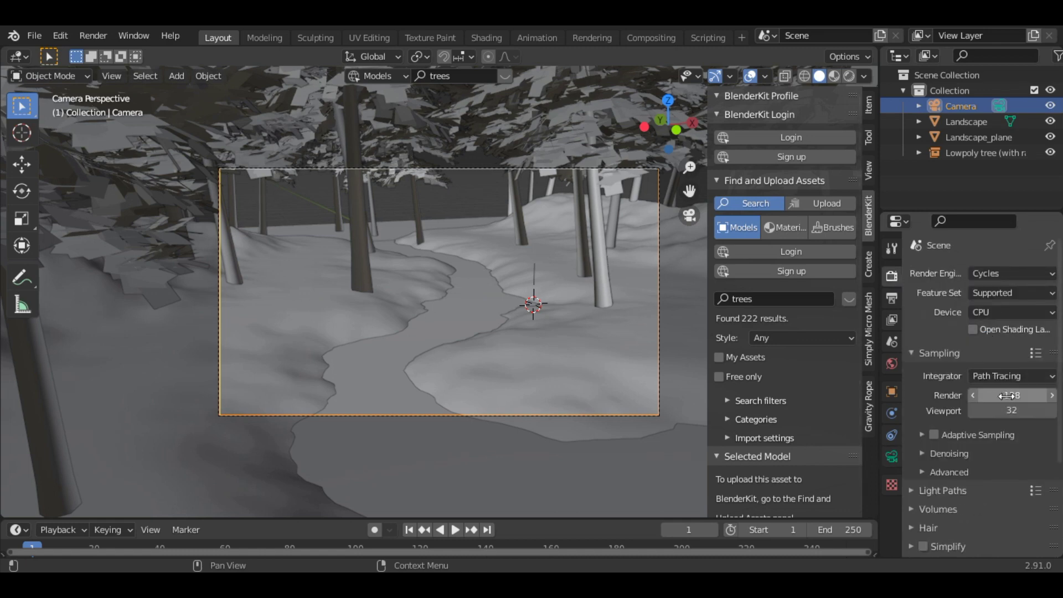
- Set both viewport and render samples to 150
click(1018, 412)
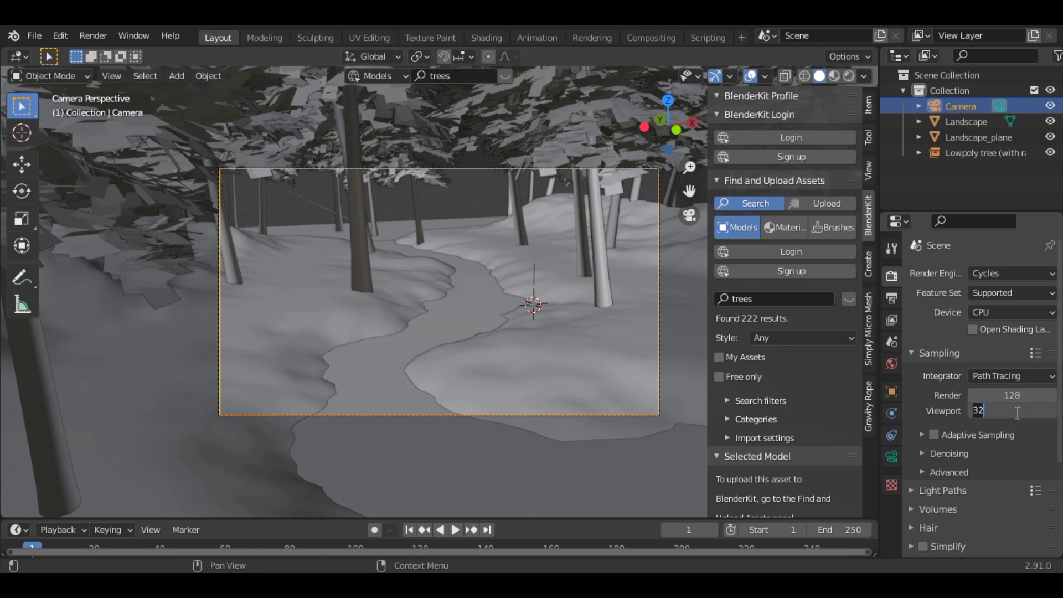
text(150)
key(Return)
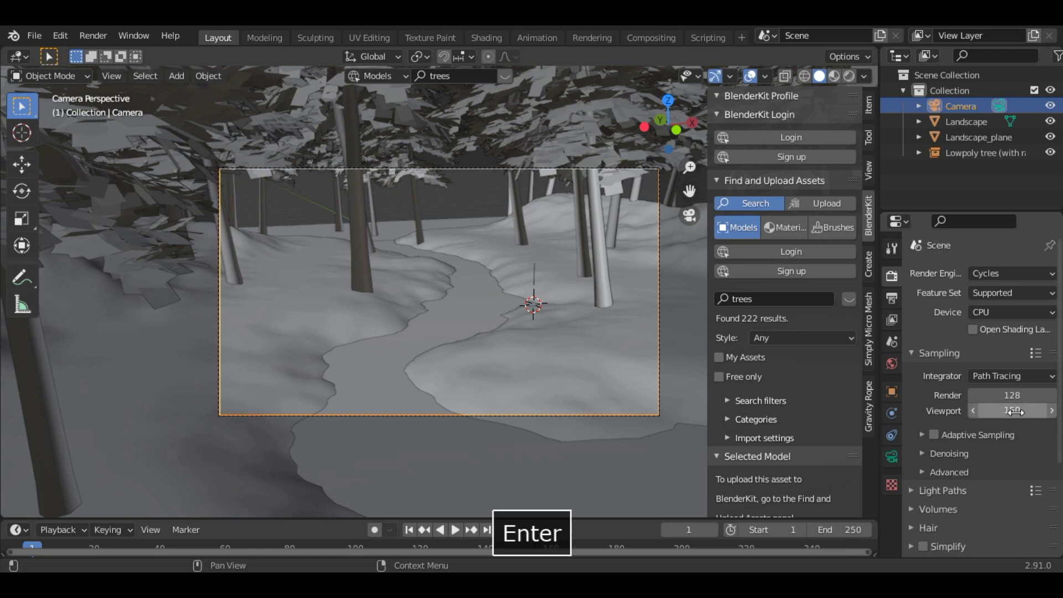
click(1017, 395)
text(1)
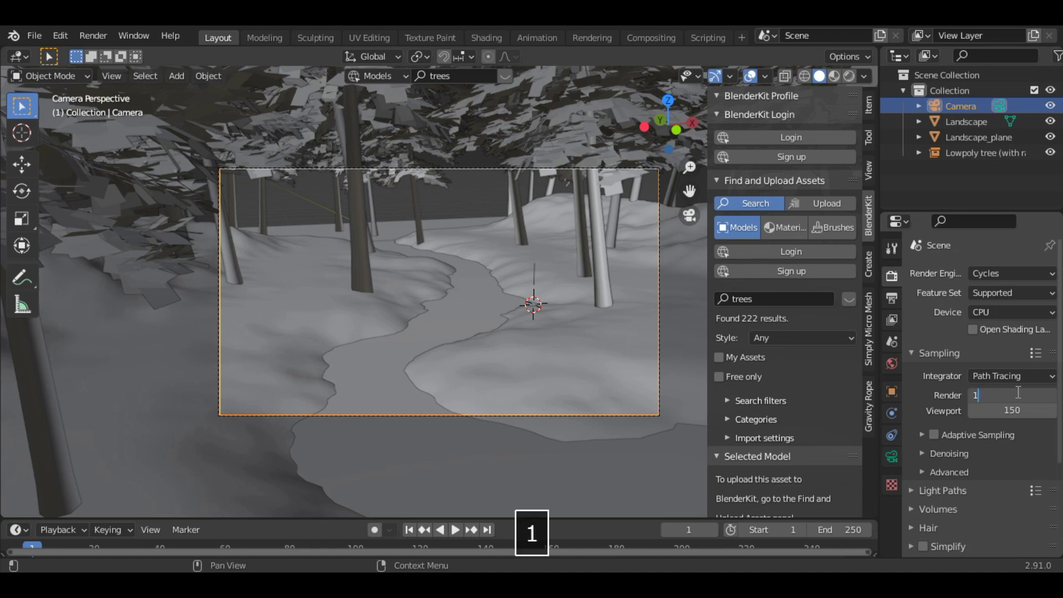
text(50)
key(Return)
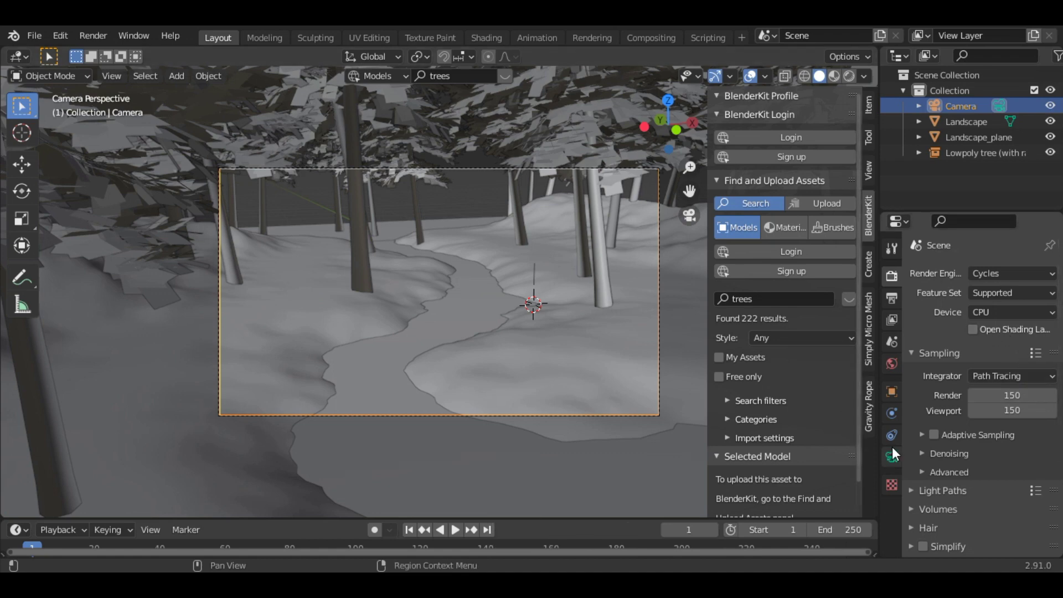
- Enable adaptive sampling and viewport denoising, then preview the forest in rendered shading
click(935, 435)
click(926, 454)
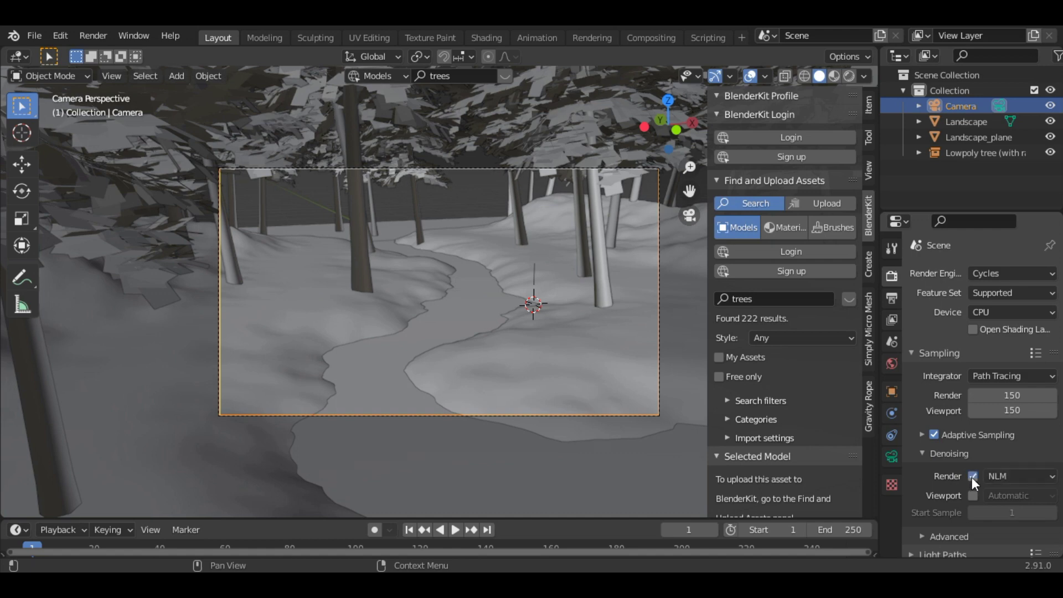
click(975, 498)
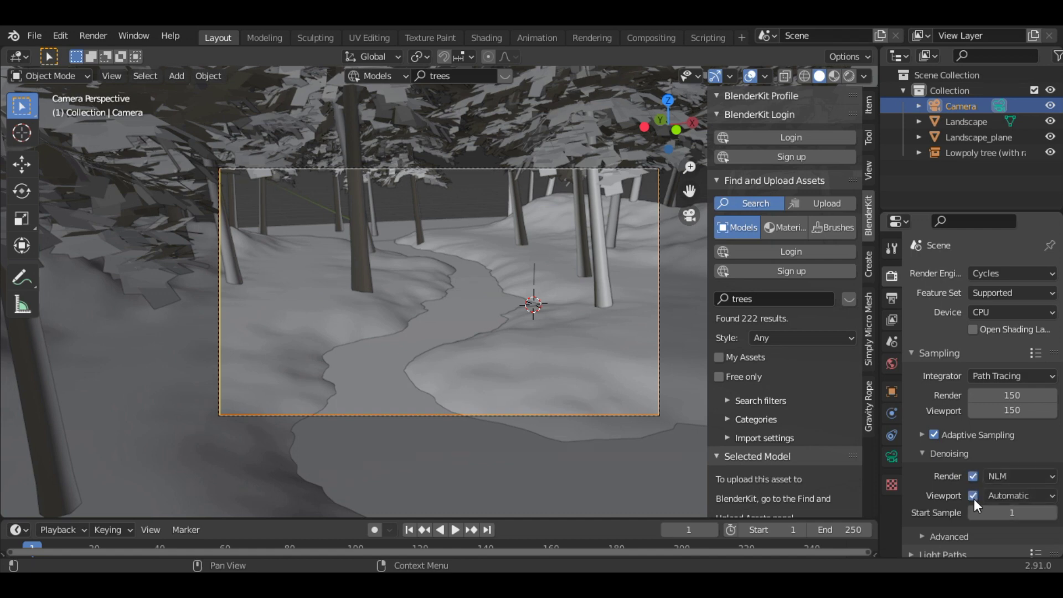
click(933, 453)
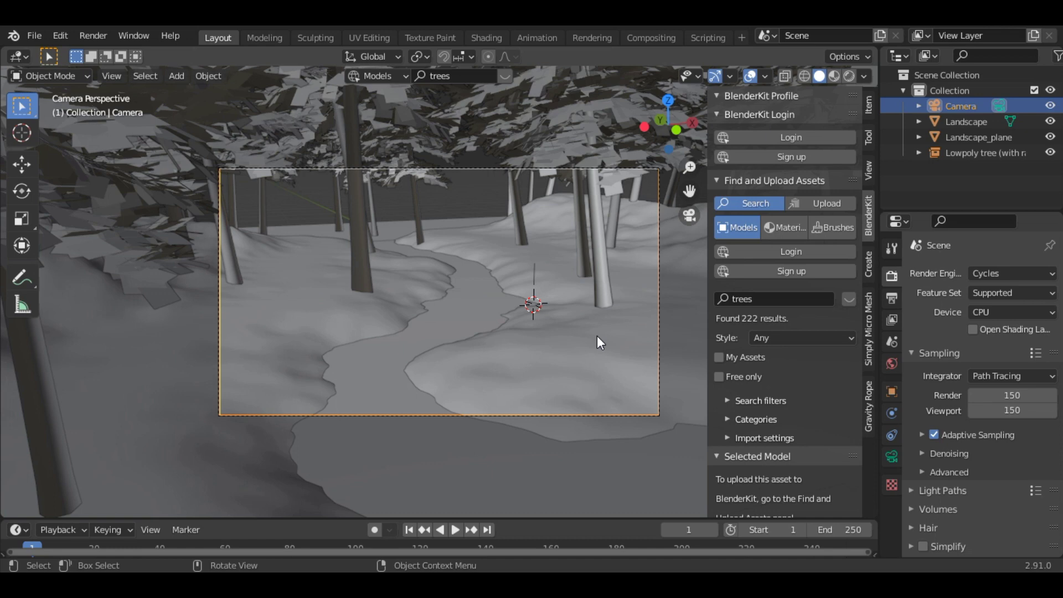
click(851, 74)
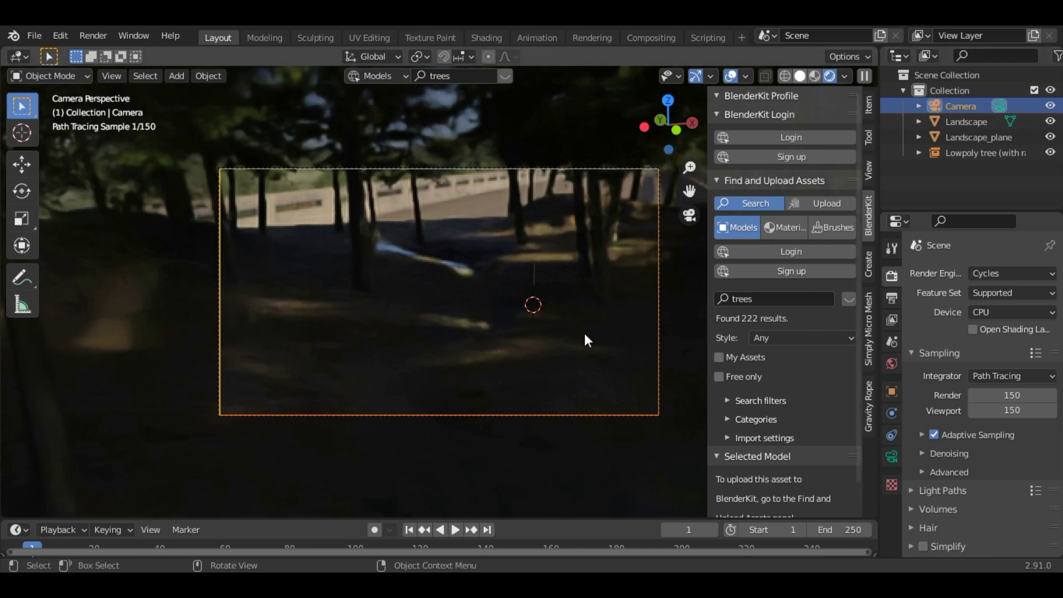
- Raise Landscape_plane about 0.0497 m along Z, then select the terrain and hide the sidebar
click(628, 477)
key(g)
key(z)
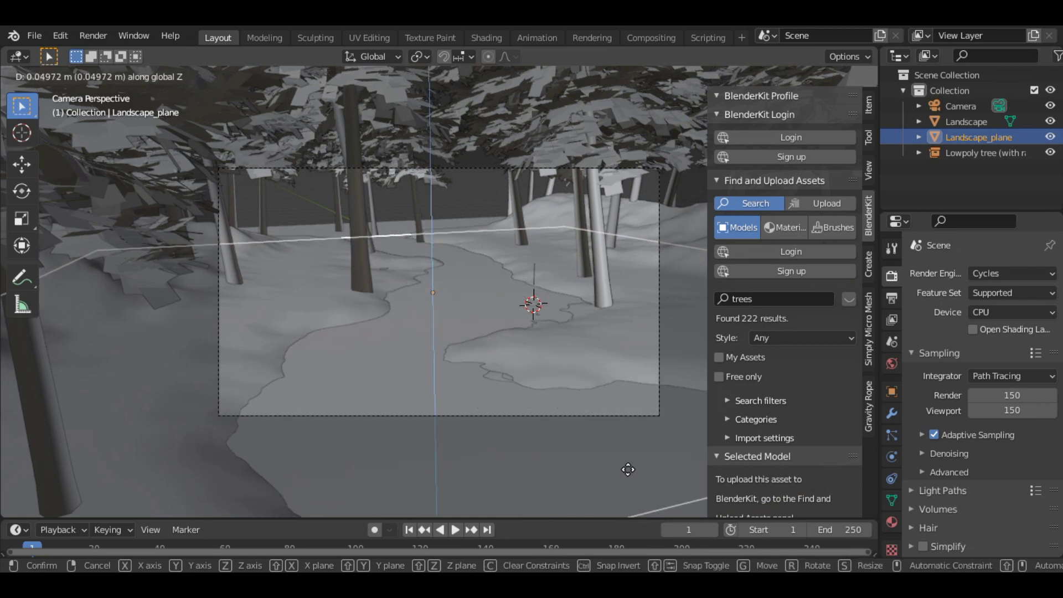
click(628, 470)
click(463, 245)
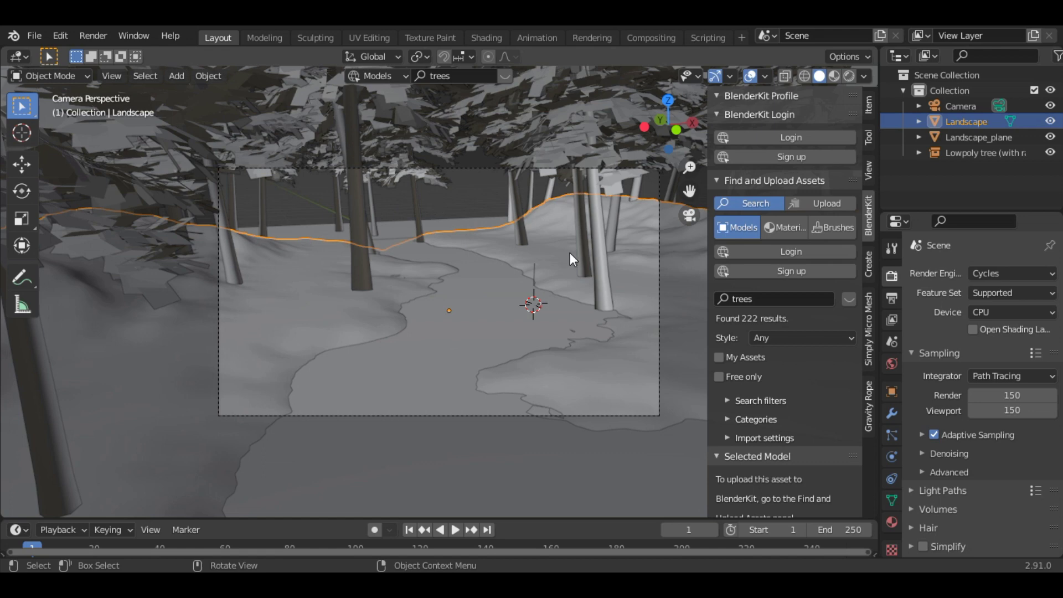
key(n)
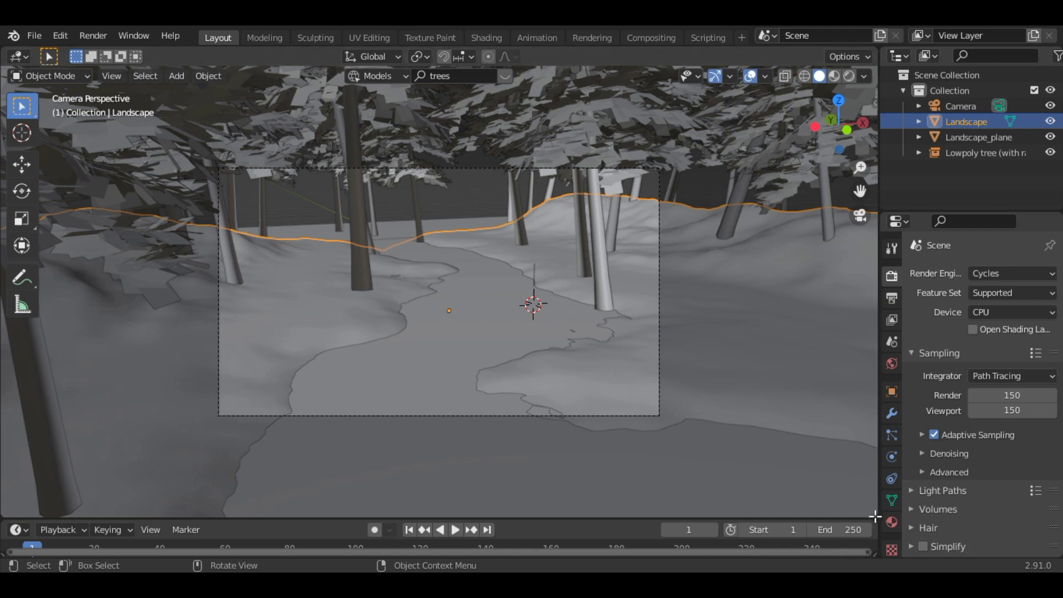
- Split the 3D view into two and orbit the right view away from the camera
drag(876, 515, 489, 461)
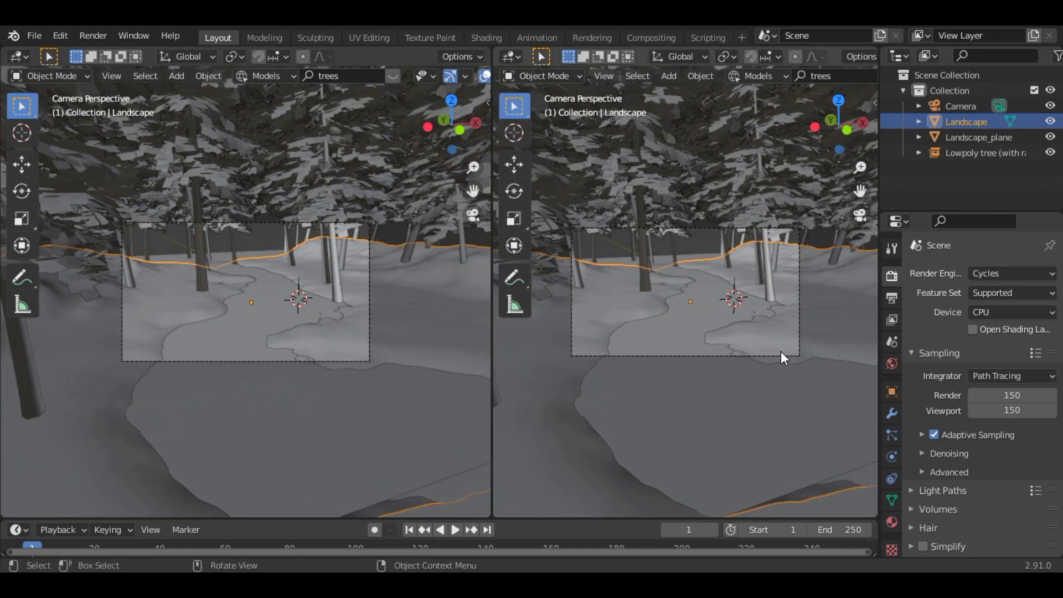
drag(838, 124, 583, 336)
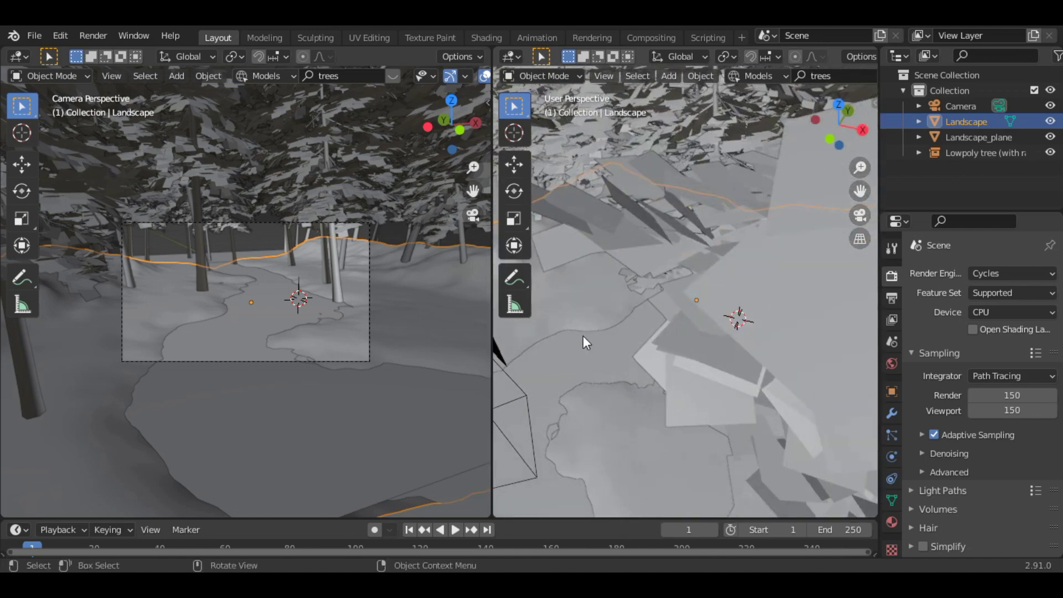
scroll(584, 336, down, 10)
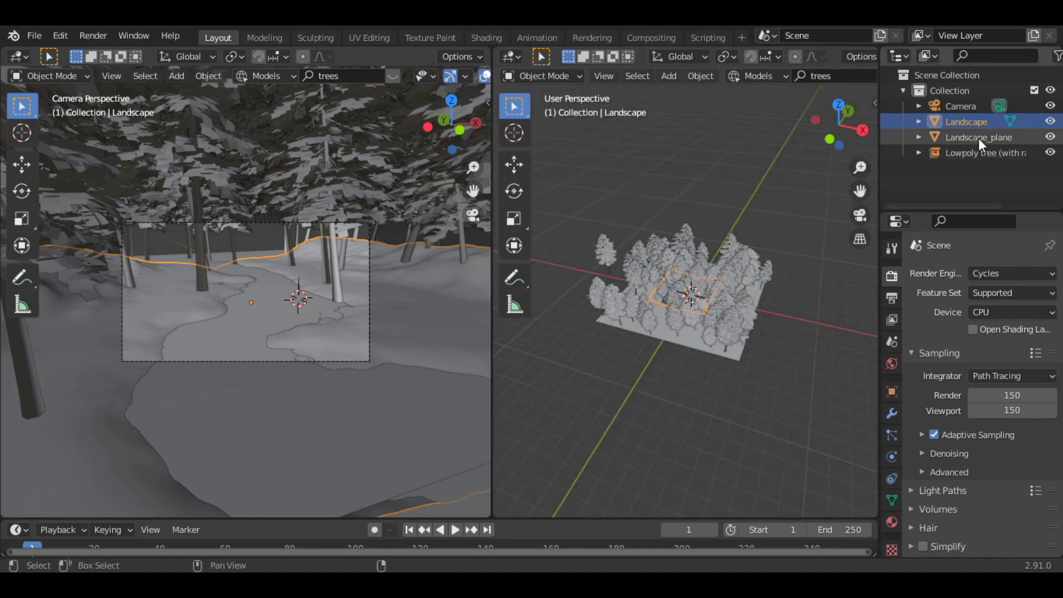
- Duplicate Landscape and Landscape_plane and offset the copy 4.9 m along Y
shift+click(979, 138)
mouse_move(830, 139)
mouse_down()
mouse_move(848, 136)
mouse_move(831, 136)
mouse_up()
key(shift+d)
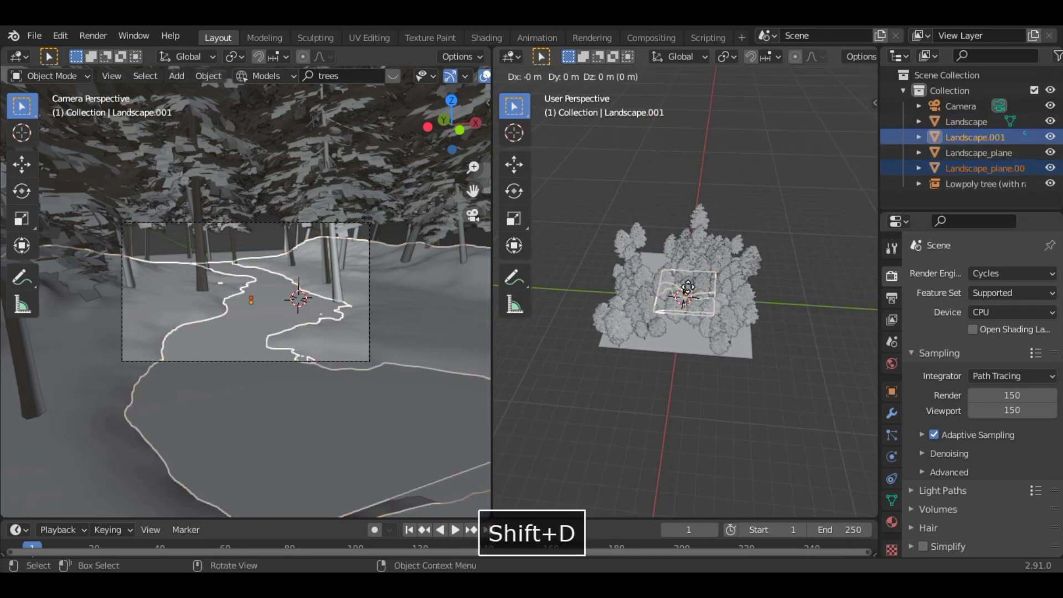
key(y)
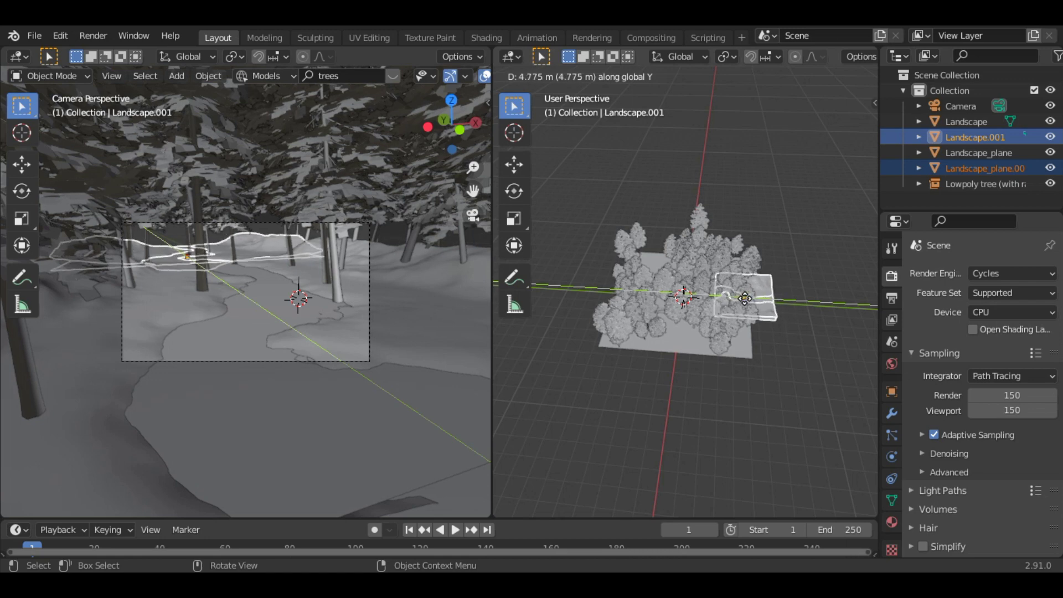
click(747, 298)
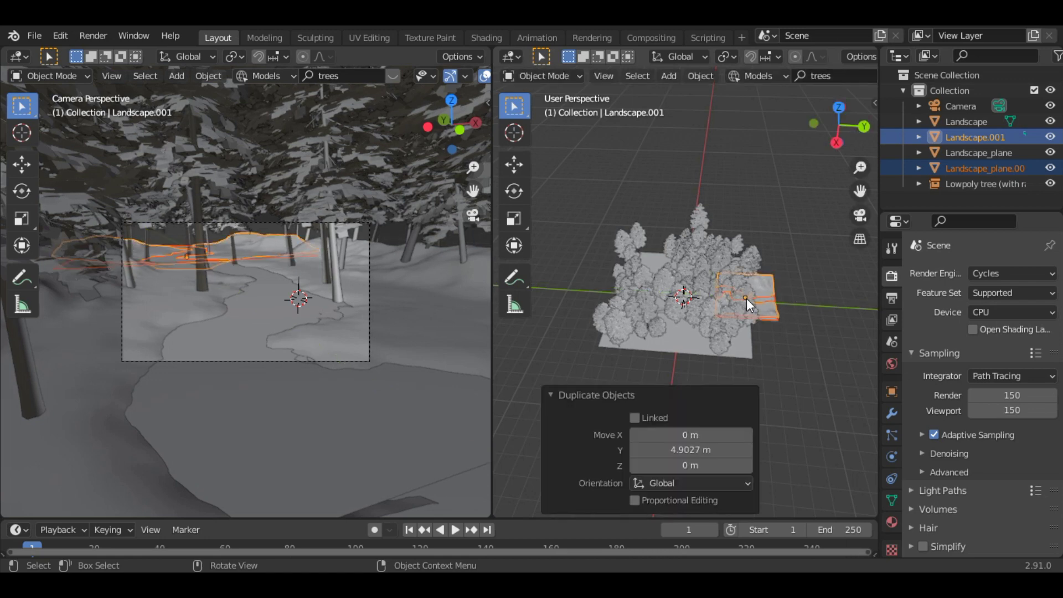
- Duplicate the lowpoly trees 9.4 m along Y and scale the copy to 0.344 on Y
click(687, 267)
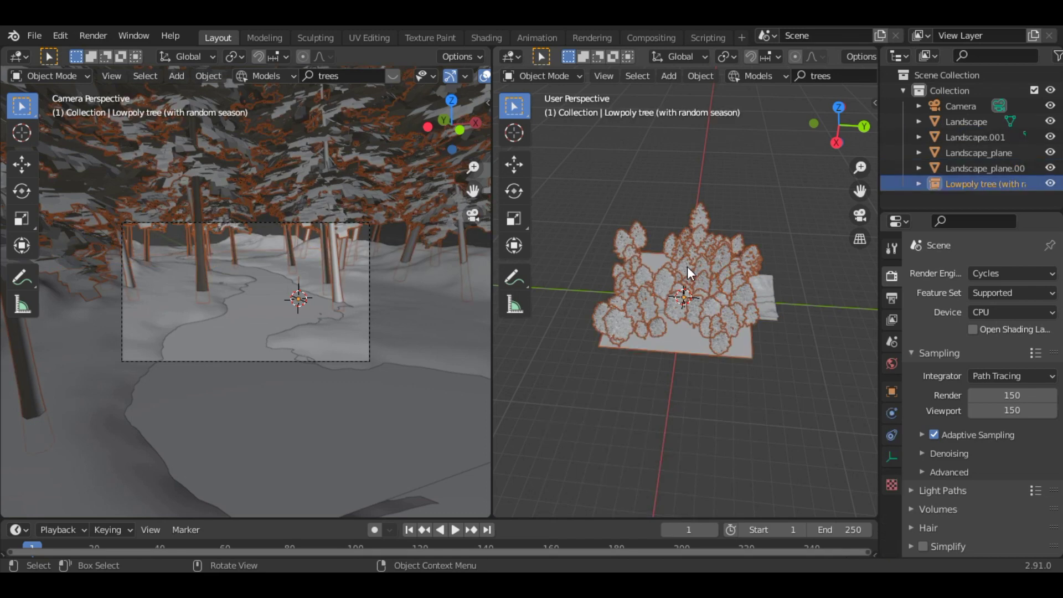
key(shift+d)
key(y)
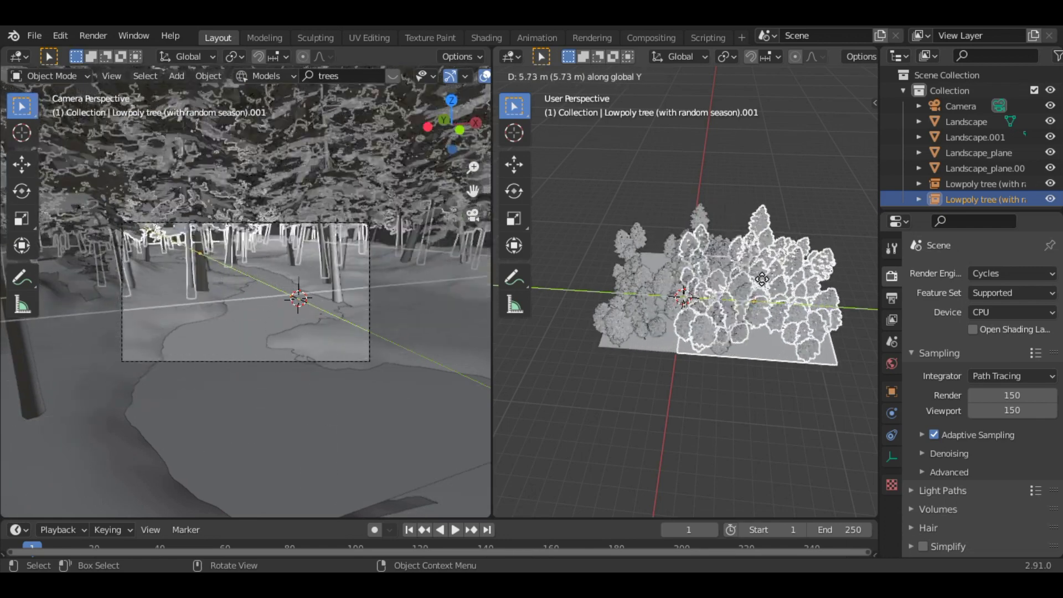
click(804, 287)
key(s)
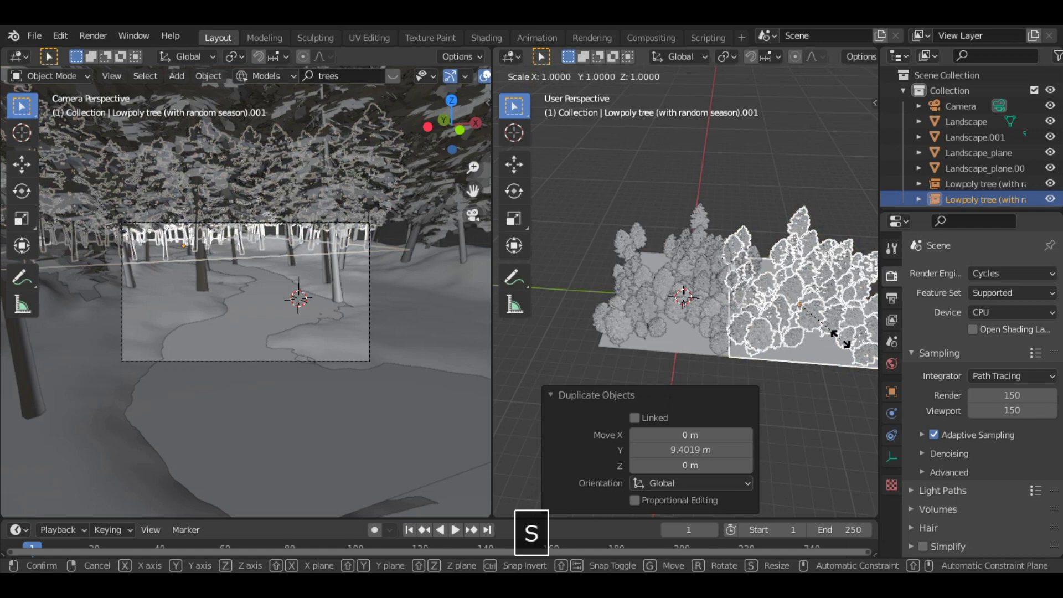
key(y)
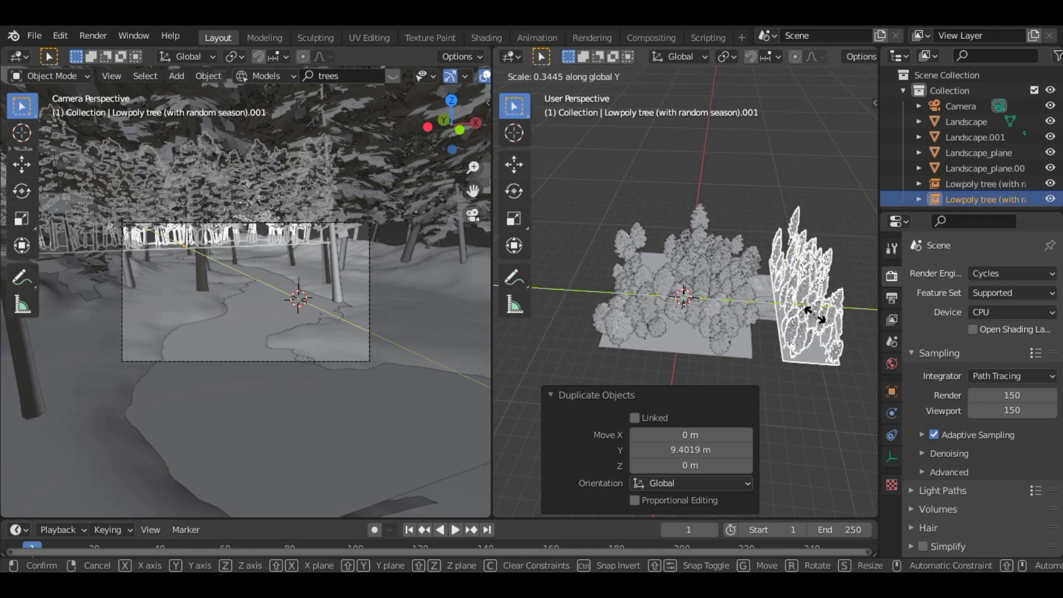
click(811, 317)
- Move the tree copy back about 2 m along Y and narrow it to 0.664 on X
key(g)
key(y)
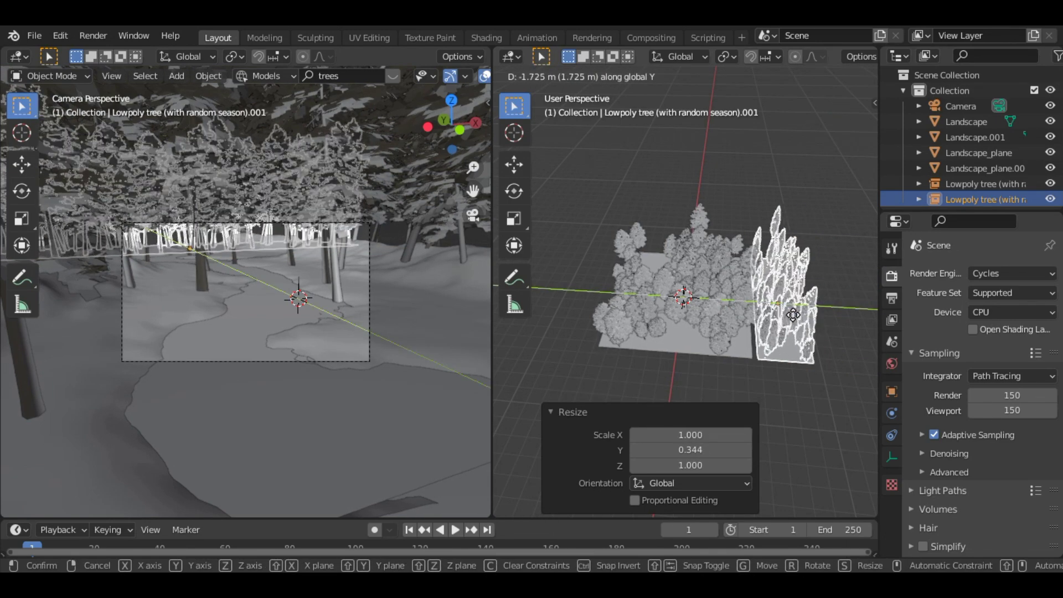
click(810, 346)
key(g)
key(y)
key(x)
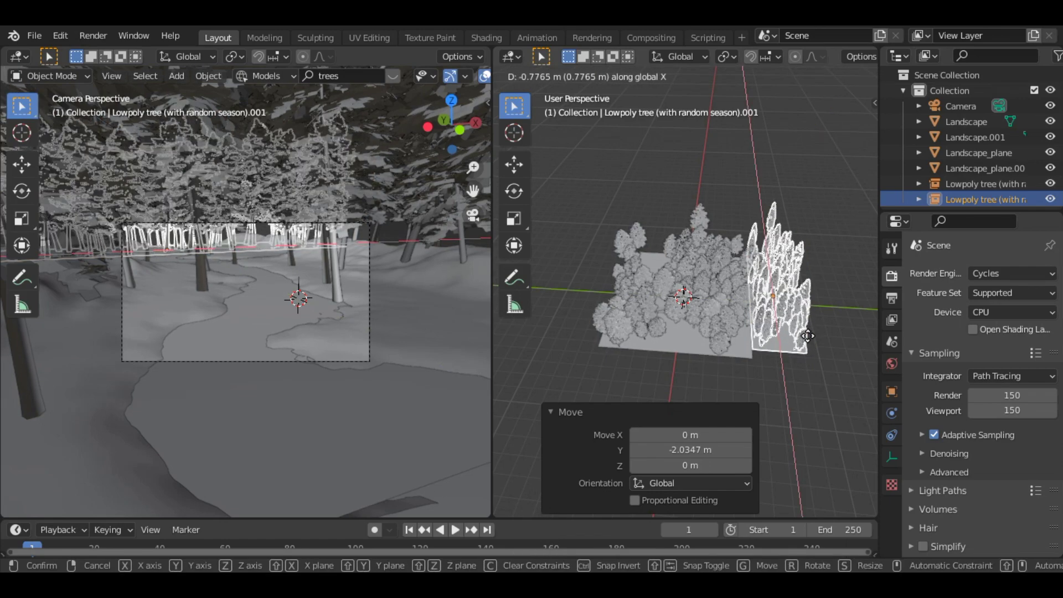
right_click(809, 332)
key(s)
key(x)
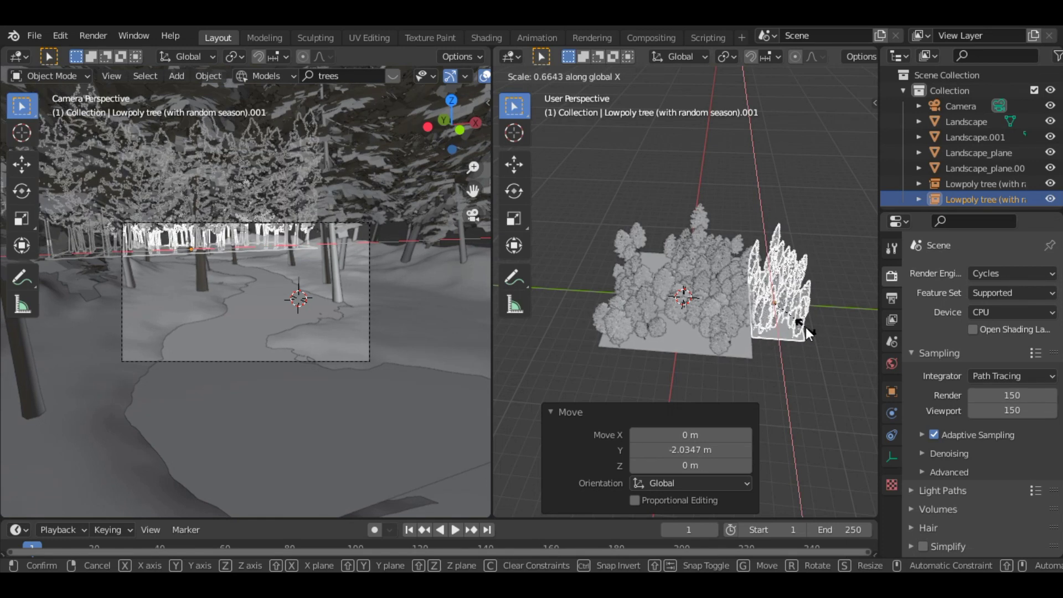
click(807, 333)
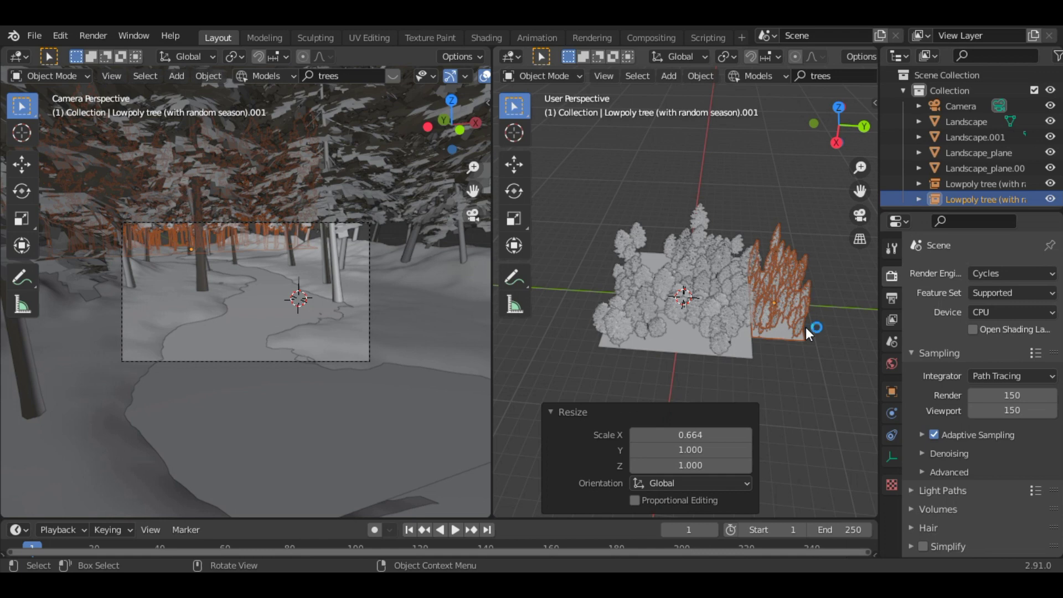
- Search BlenderKit for 'trees' and add the Photoscanned Cedar Tree Trunk
key(n)
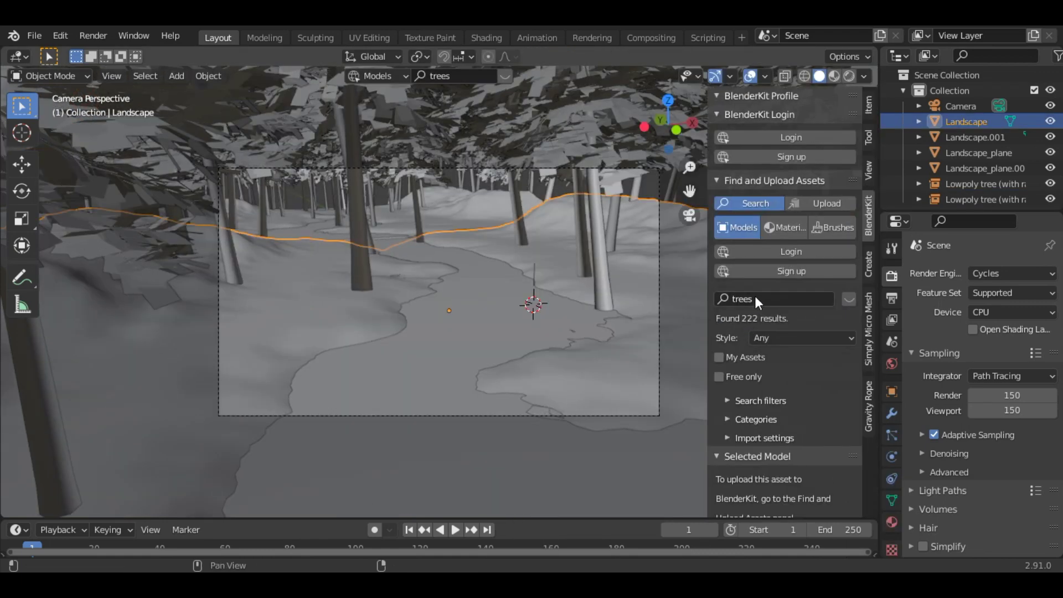
click(758, 298)
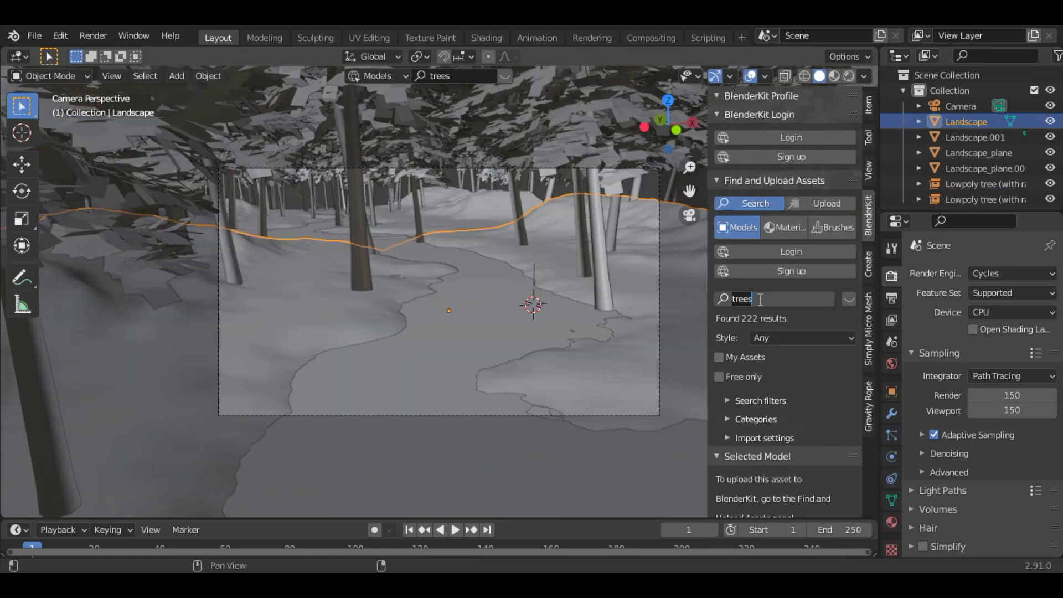
text(trees)
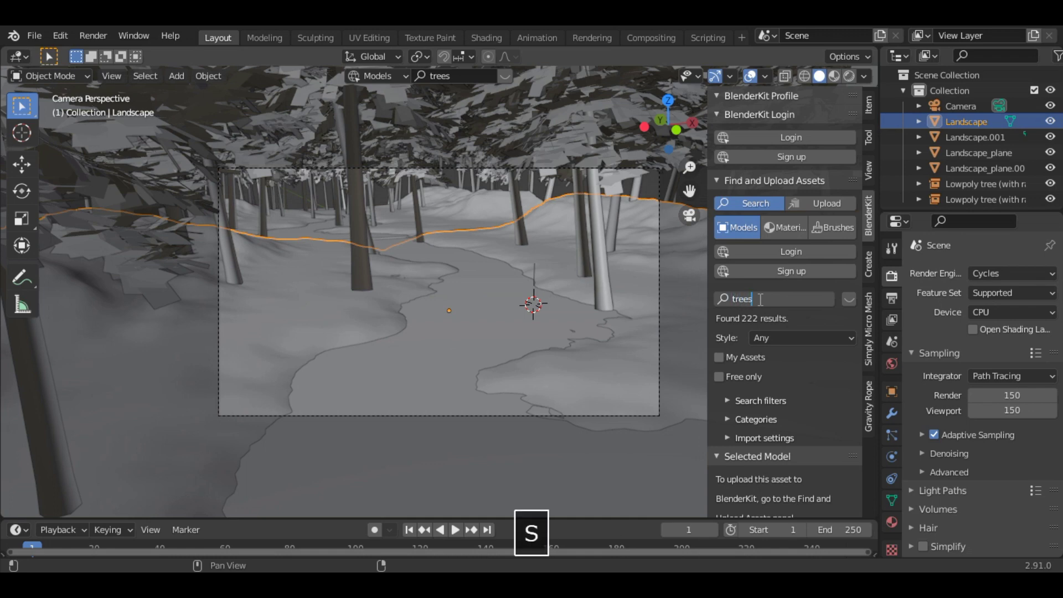
key(Return)
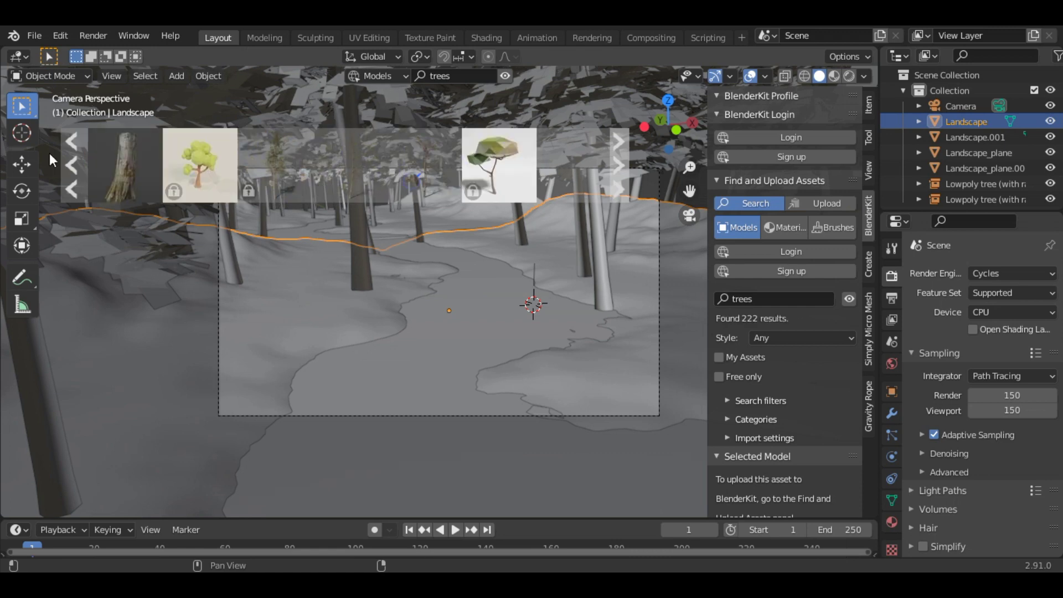
mouse_move(135, 169)
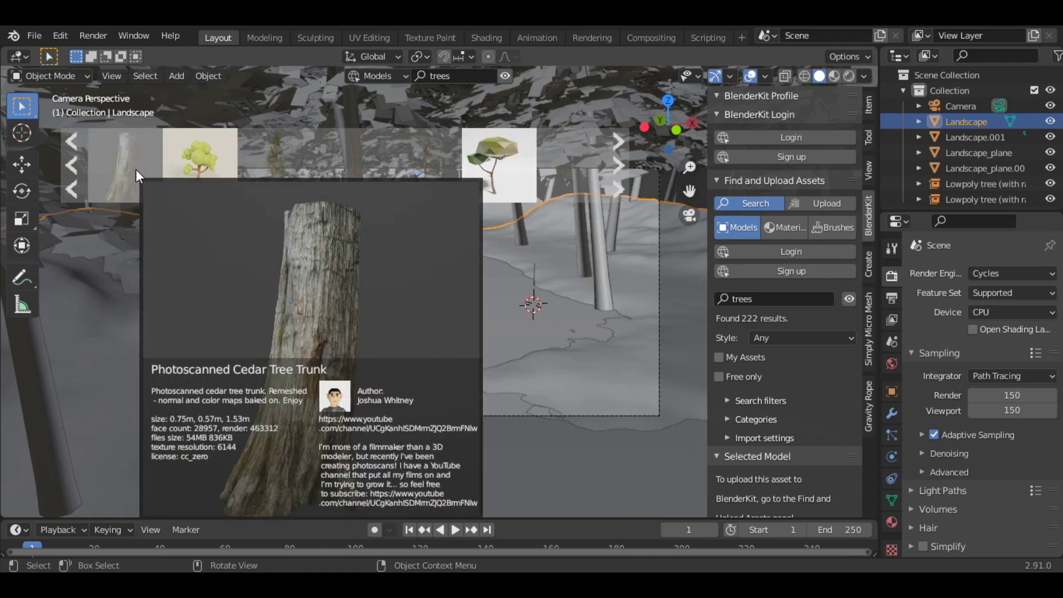
click(136, 170)
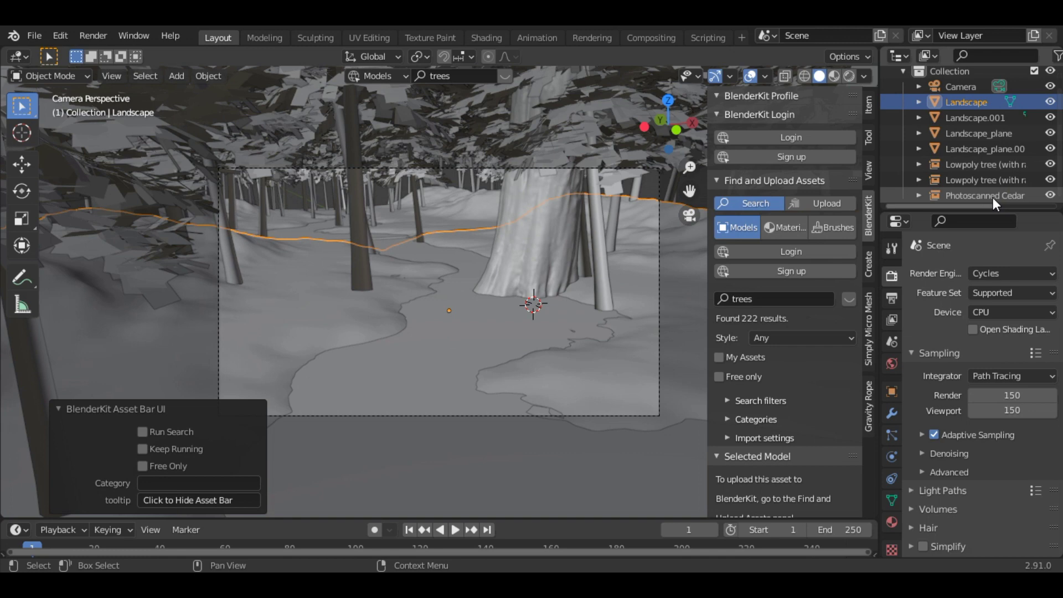
- Shrink the cedar trunk to 0.342 and slide it left along X
key(s)
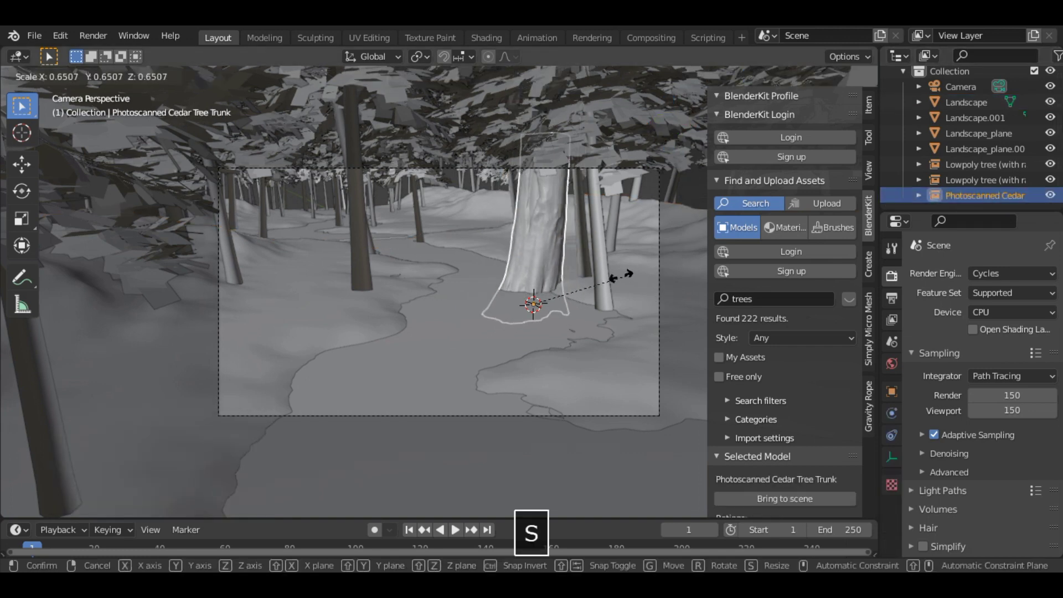
click(586, 289)
key(g)
key(x)
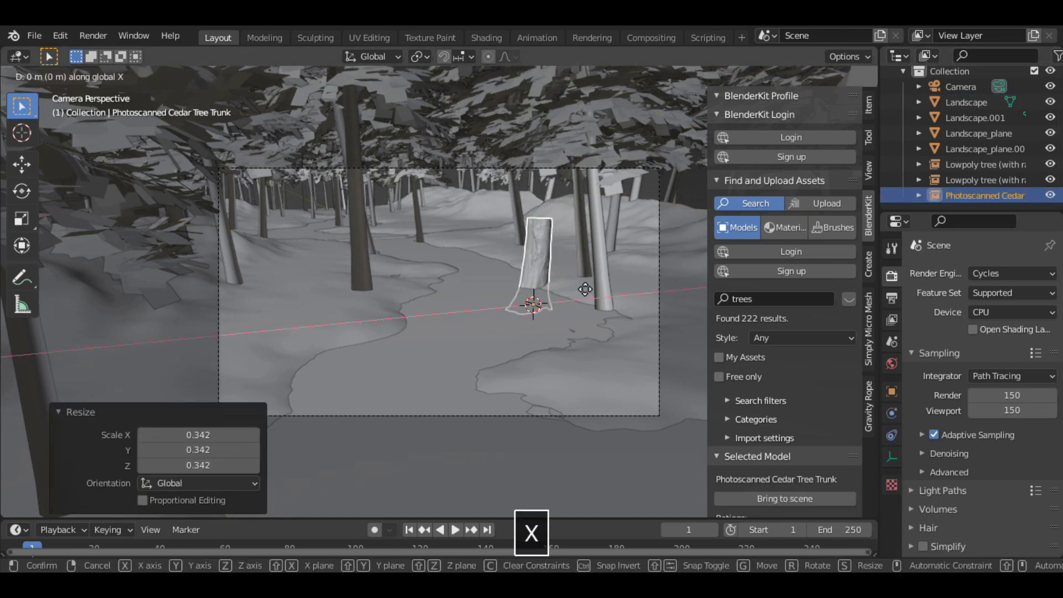
click(376, 322)
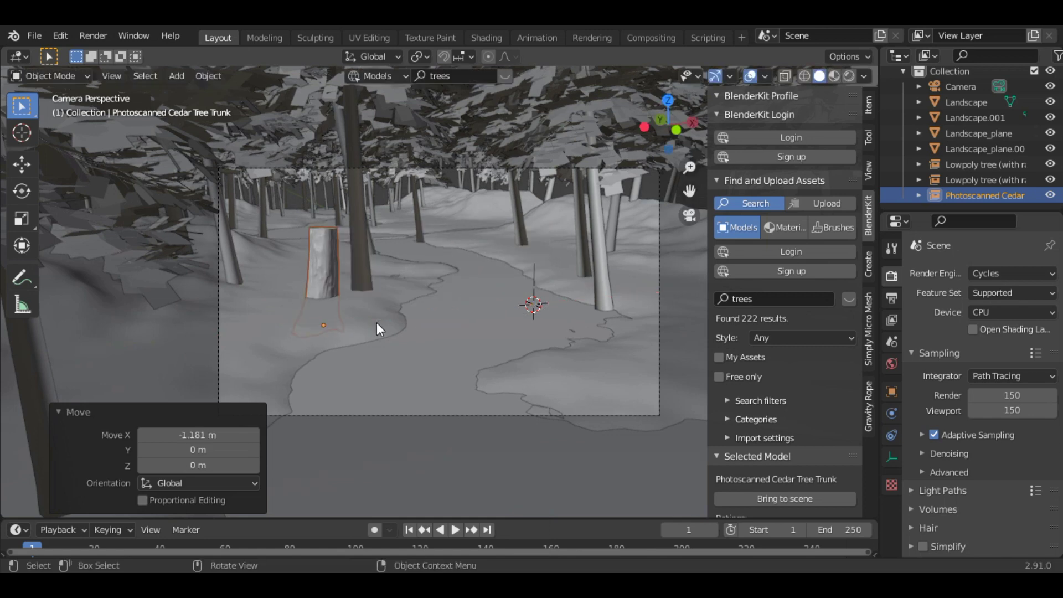
- Fine-tune the trunk's height, depth and X position beside the path, then save Forest_Scene.blend
key(g)
key(z)
click(386, 294)
key(g)
key(y)
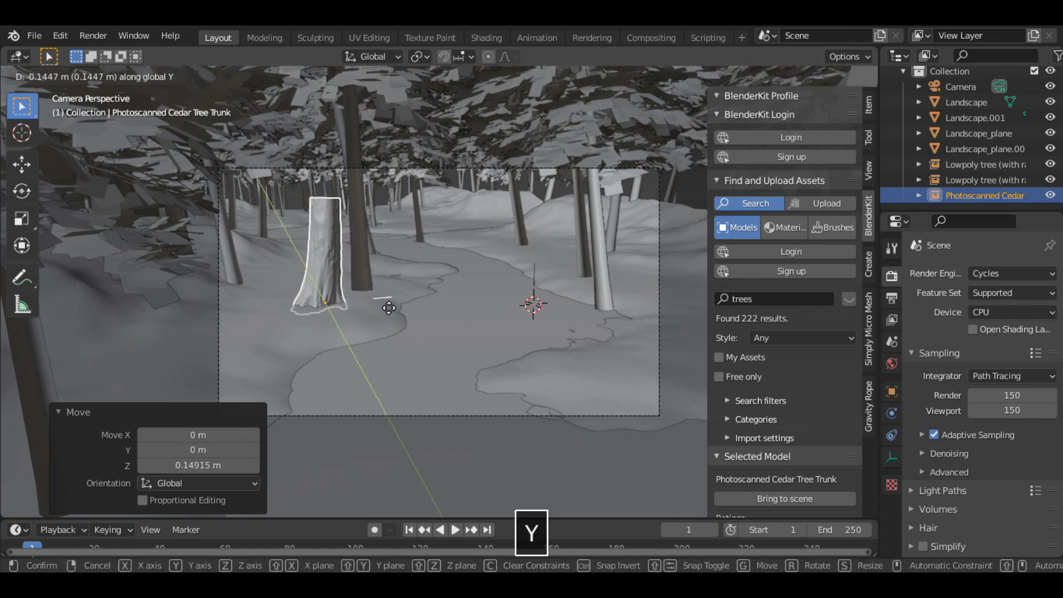
click(389, 308)
key(g)
key(x)
click(357, 314)
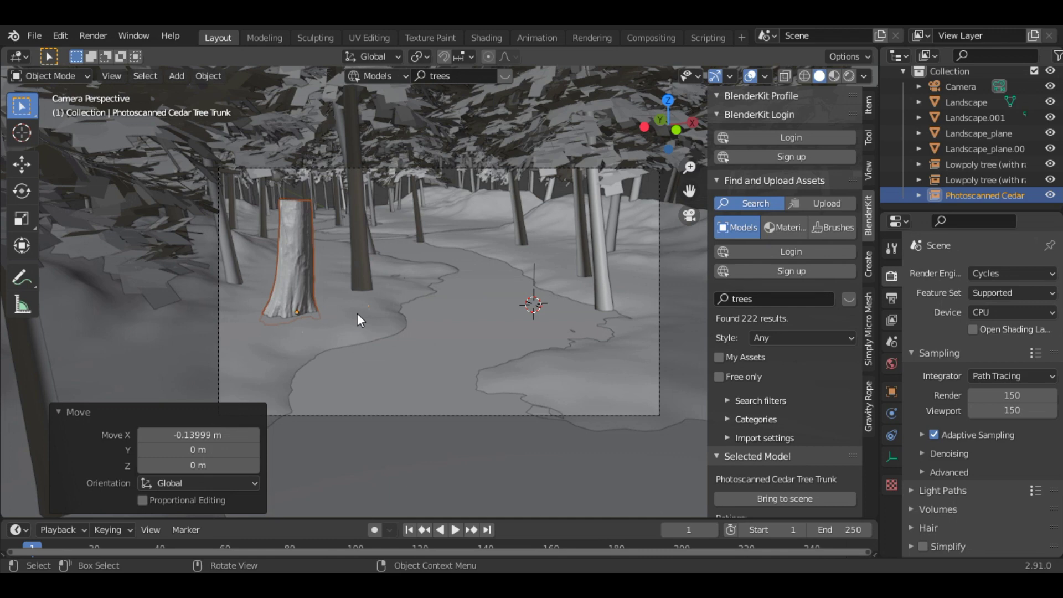
key(ctrl+s)
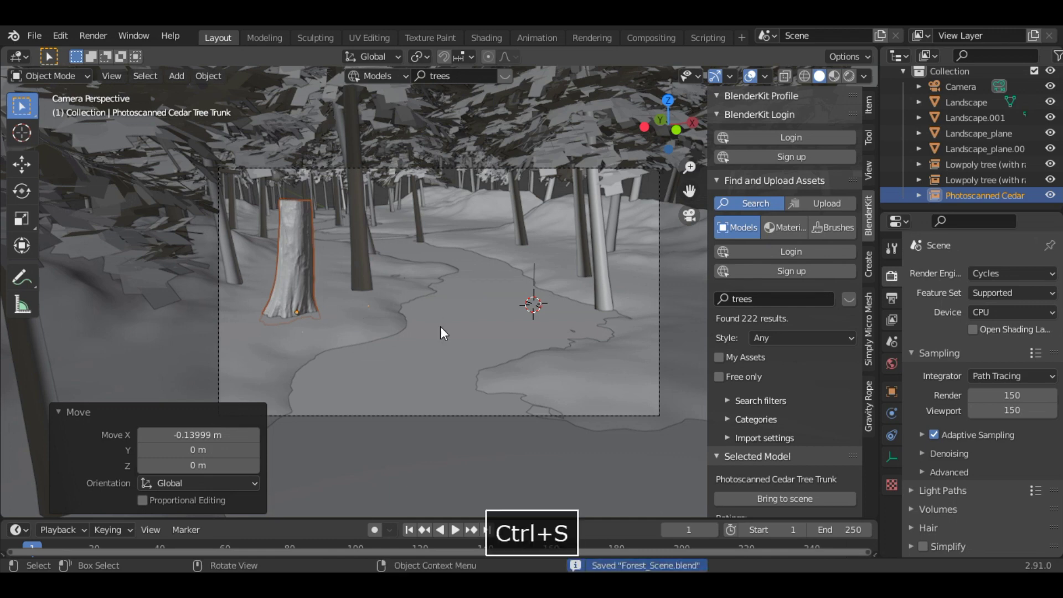
click(770, 297)
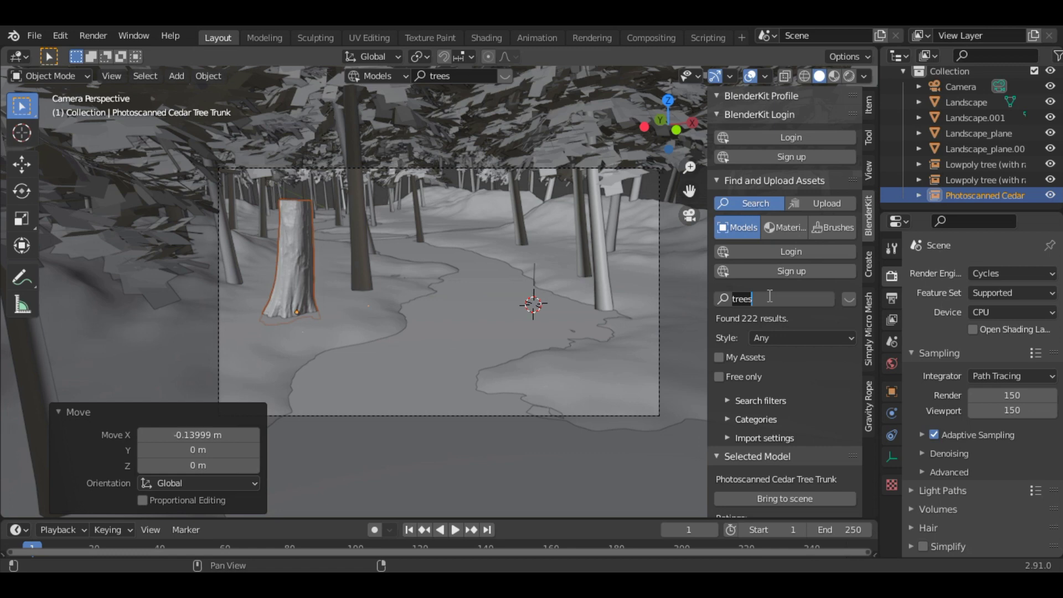
- Search BlenderKit for 'grass', add Phlox subulata and shrink it
text(grass)
key(Return)
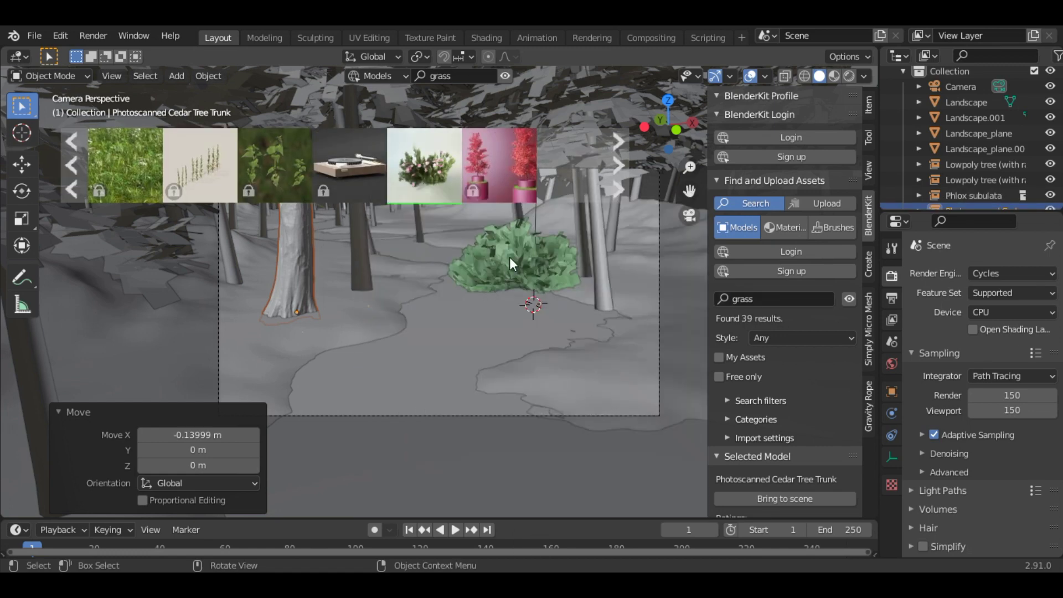
click(509, 257)
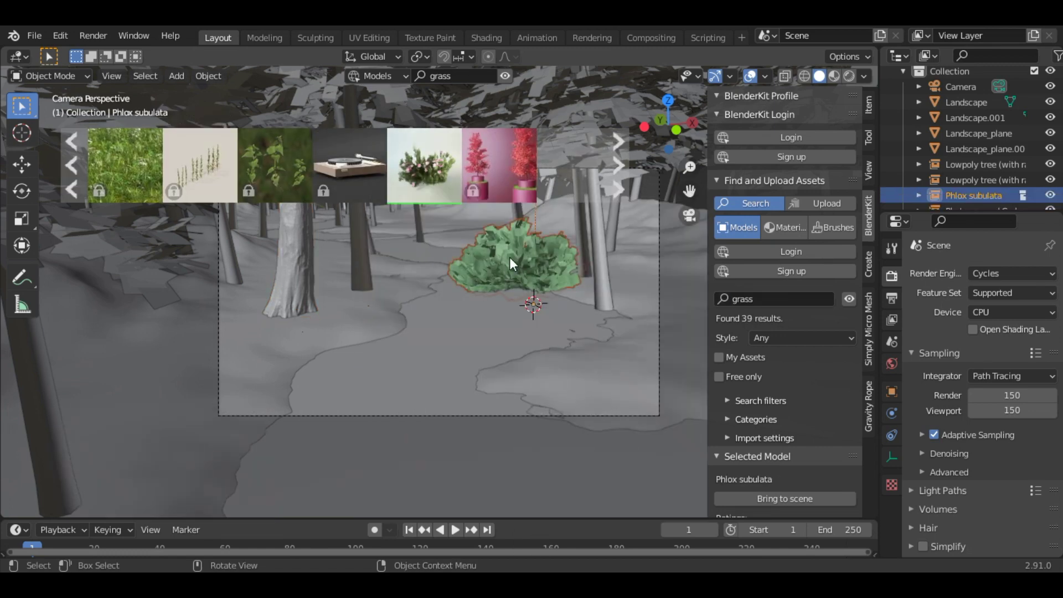
key(s)
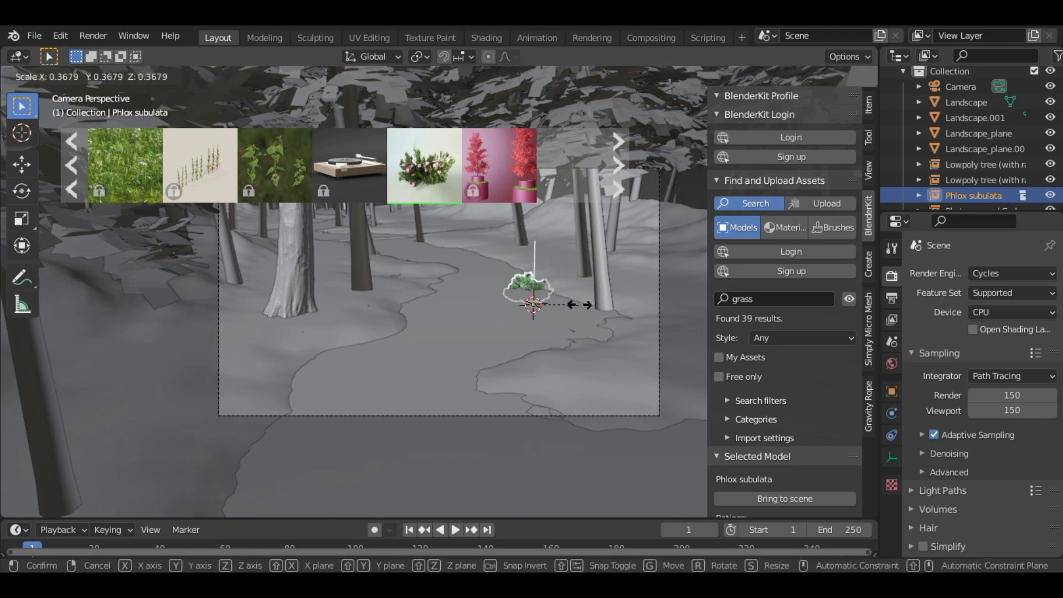
click(580, 304)
- Position the Phlox bush on the ground beside the tree trunk using X, Y and Z moves
key(g)
key(x)
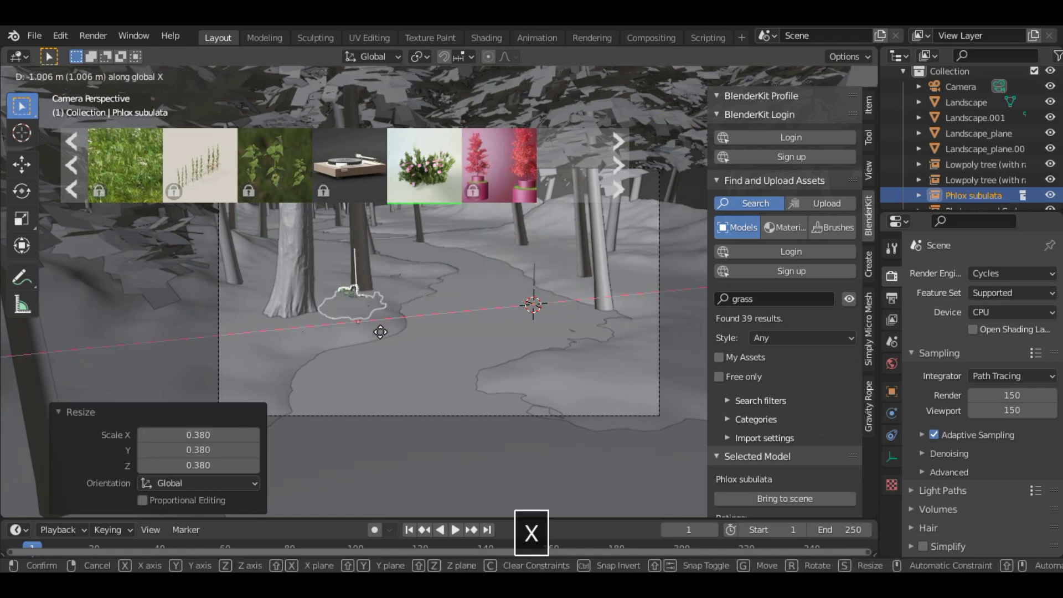
click(345, 336)
key(g)
key(y)
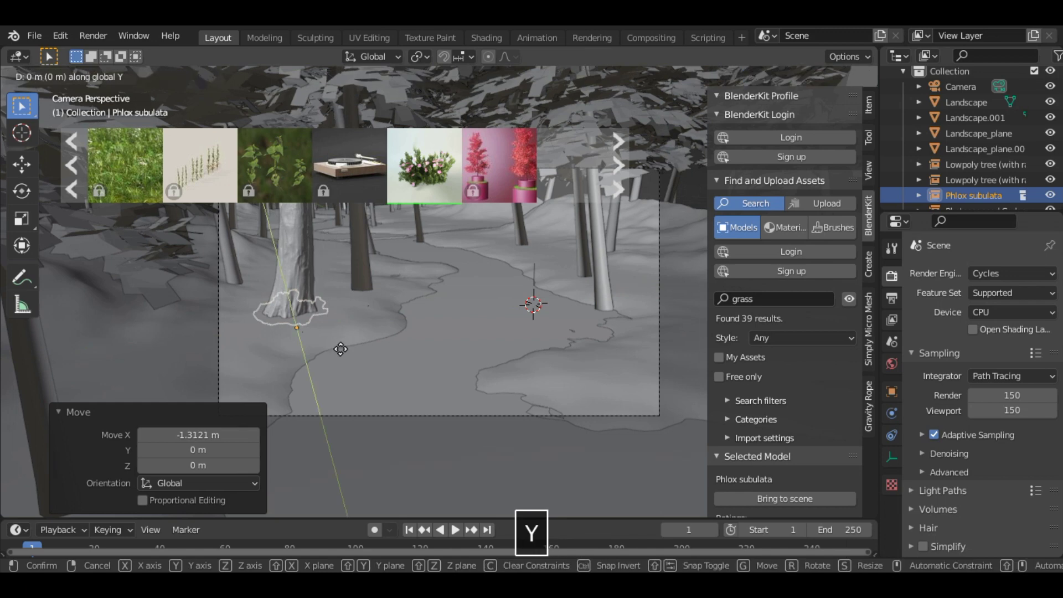
click(340, 373)
key(g)
key(z)
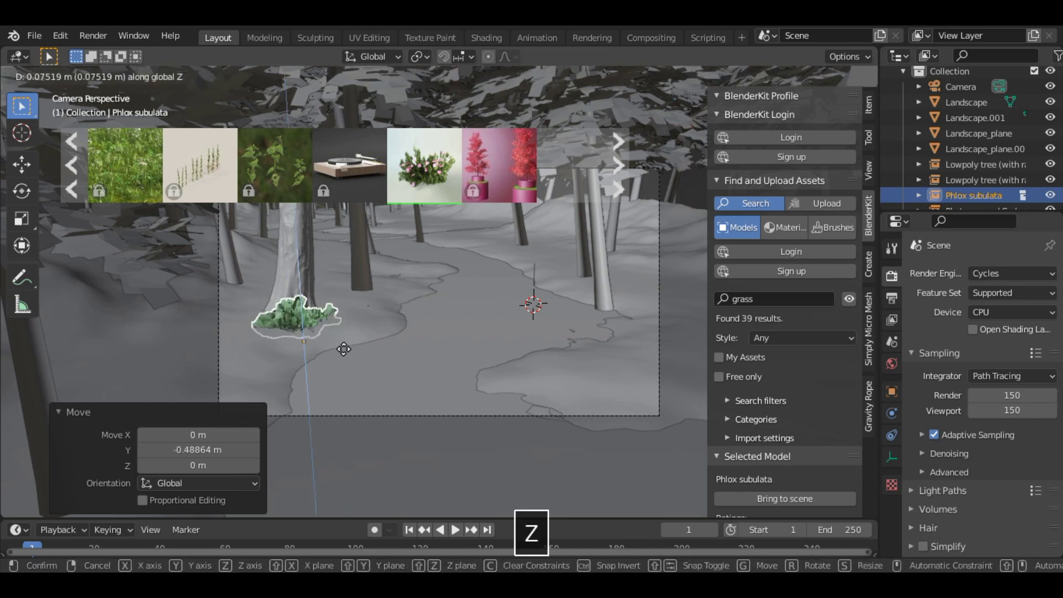
click(349, 342)
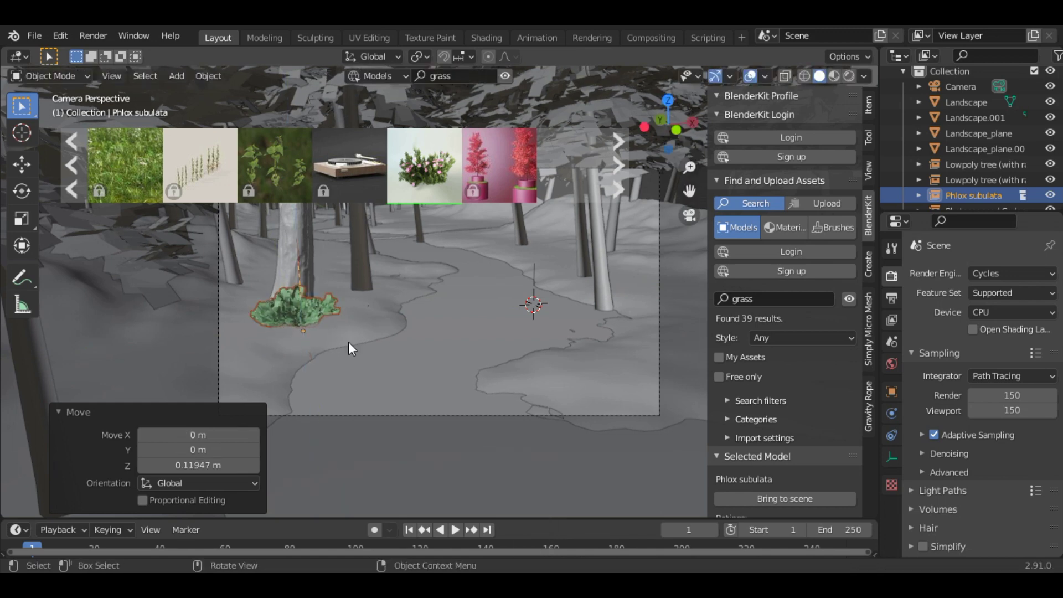
- Duplicate the bush twice, placing copies beside the right-hand tree and further back
key(shift+d)
key(x)
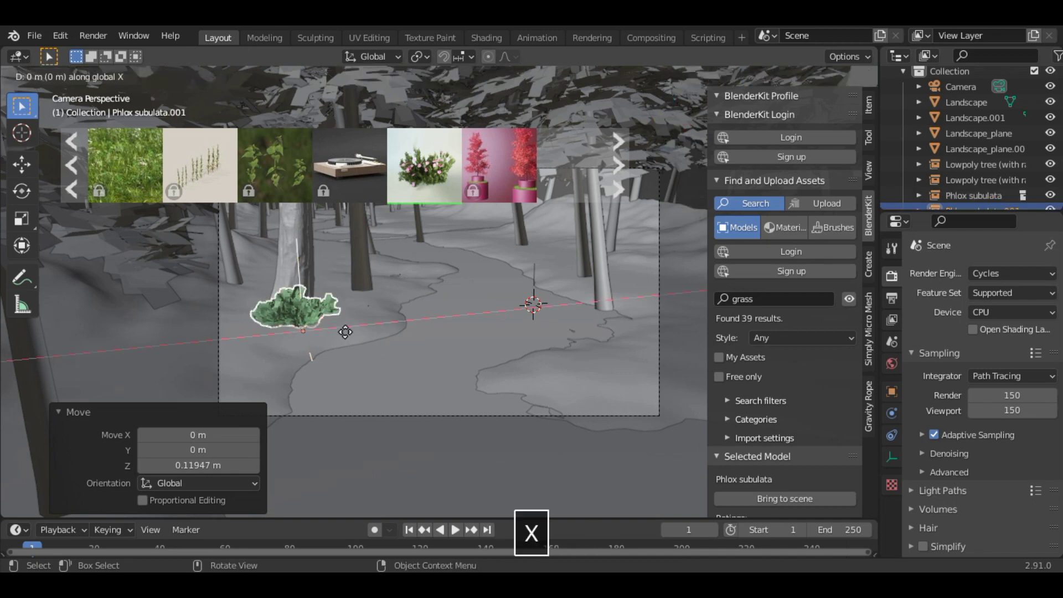
click(637, 286)
key(shift+d)
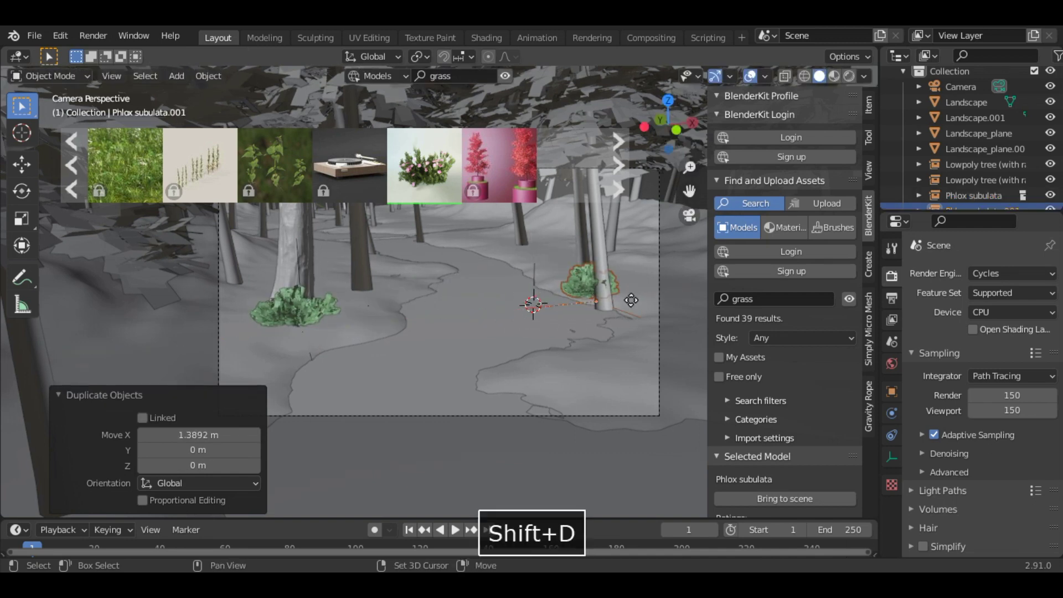
key(y)
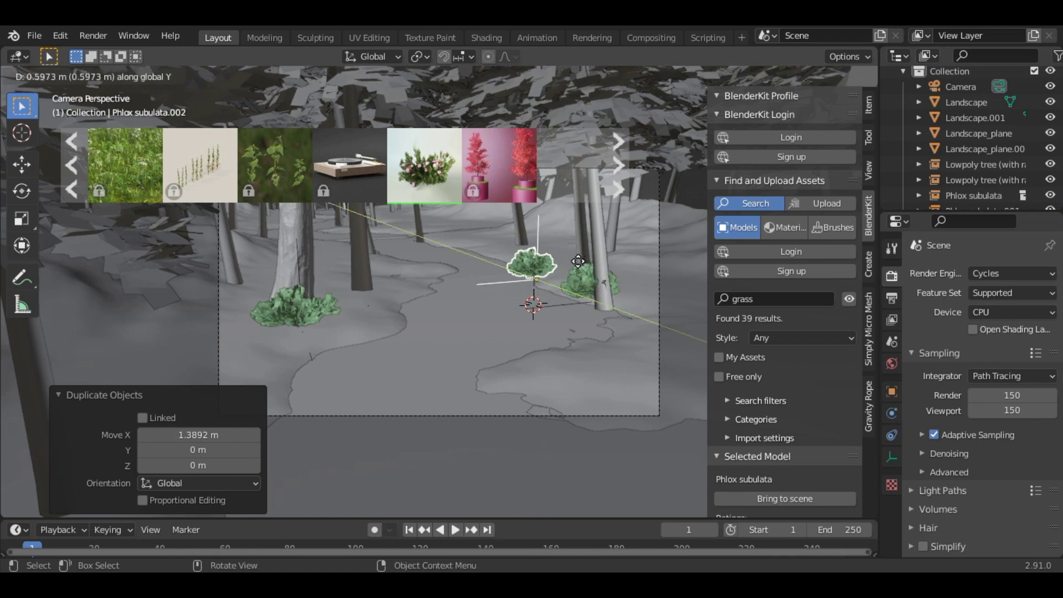
key(x)
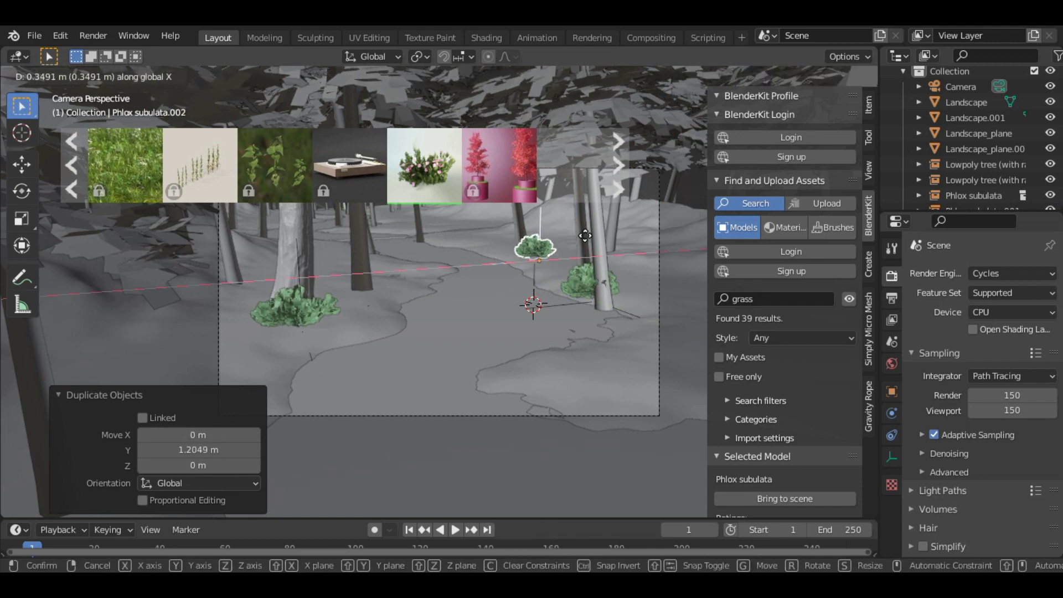
click(565, 247)
- Add two more Phlox copies, one behind the left trunk, up to Phlox subulata.004
key(shift+d)
key(x)
click(364, 258)
key(shift+d)
key(y)
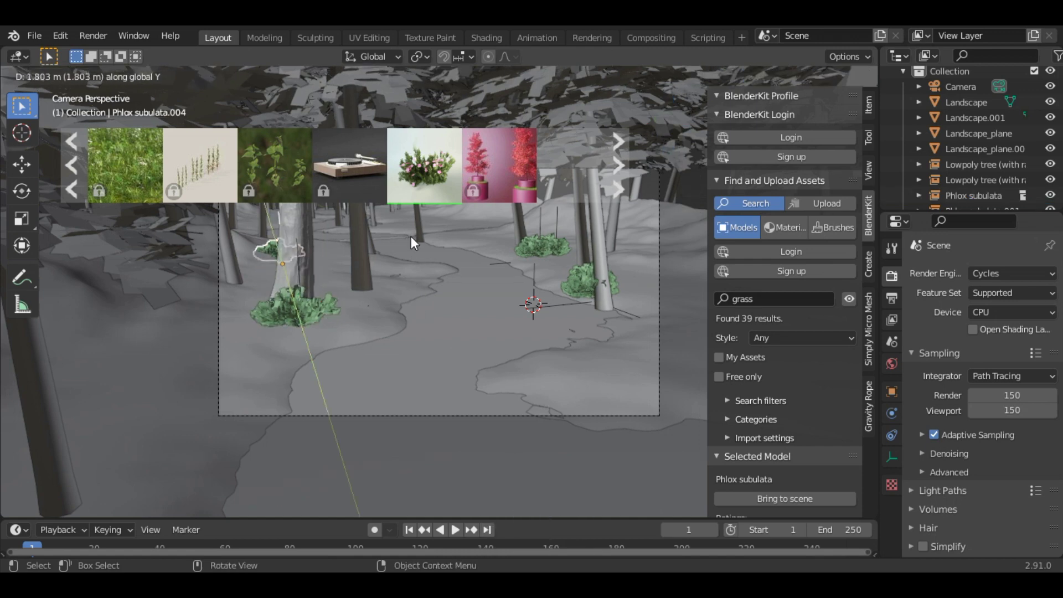
click(411, 236)
key(g)
key(x)
click(427, 253)
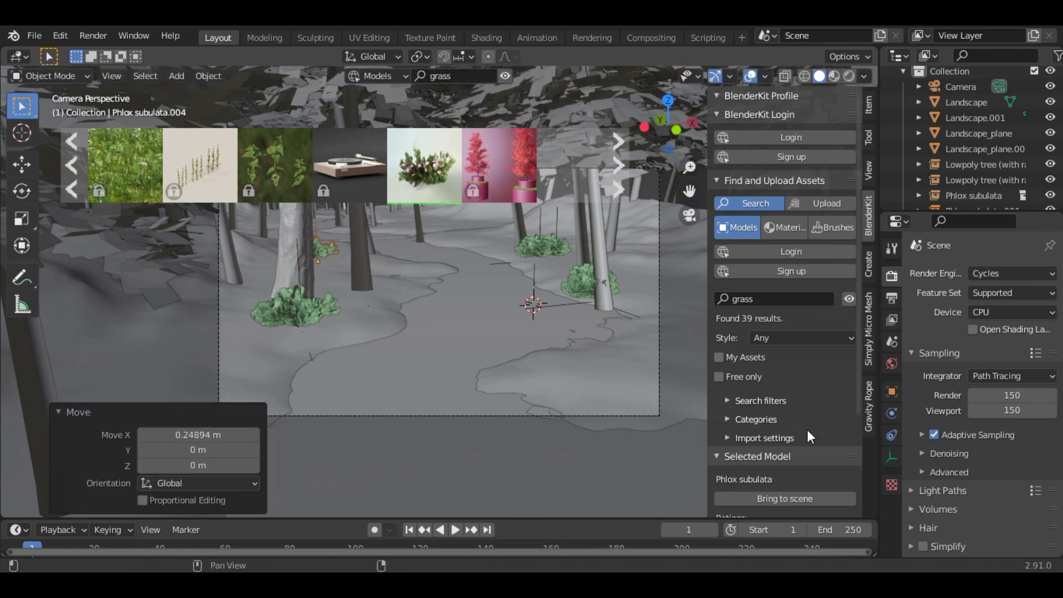
- Search BlenderKit for 'rock' and place Photoscanned Rock 02 on the lower-right riverbank
click(786, 298)
text(rock)
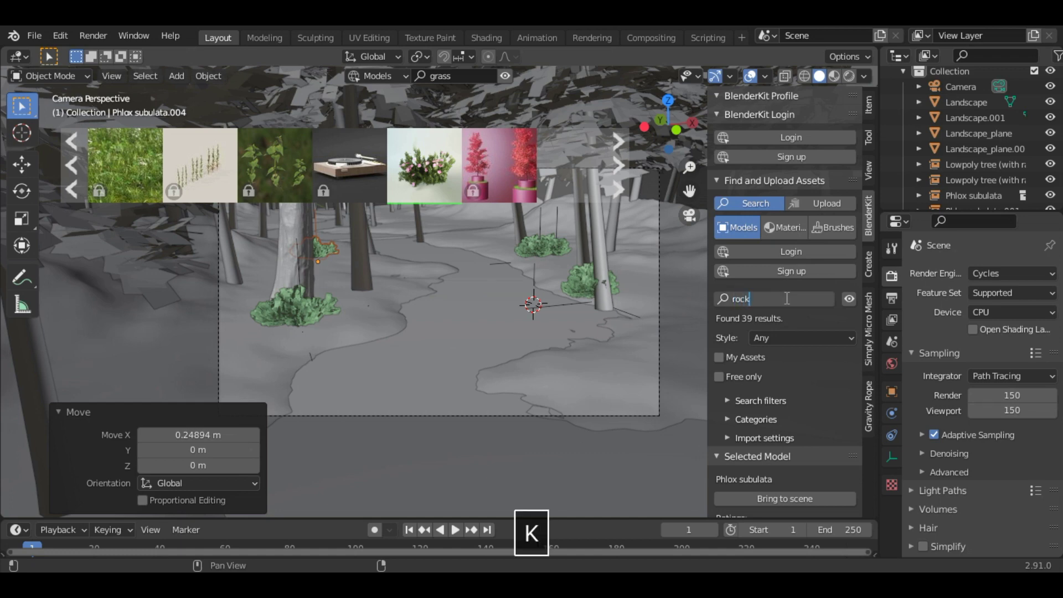
key(Return)
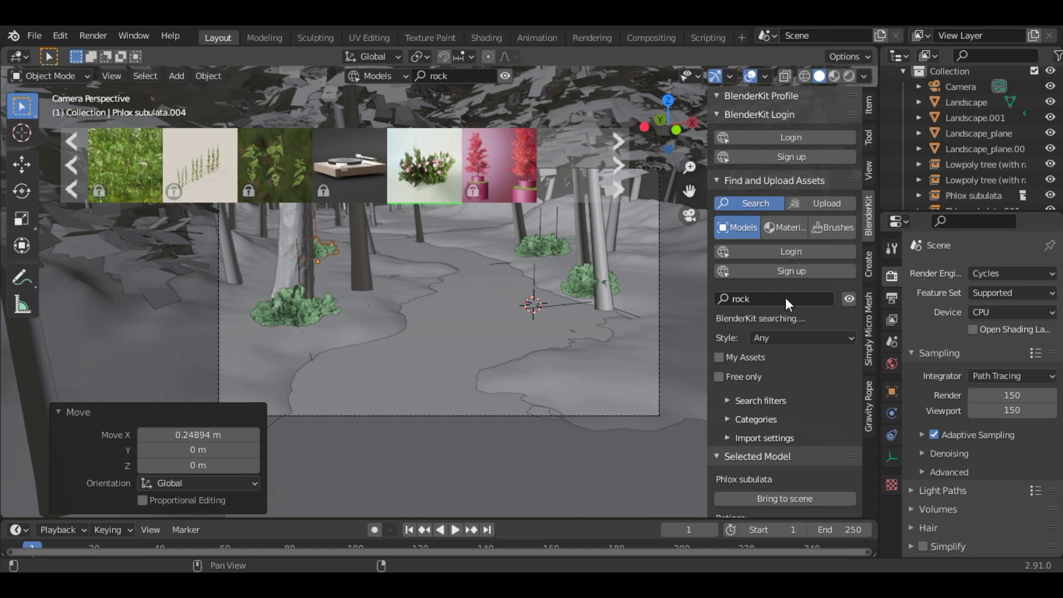
mouse_move(408, 210)
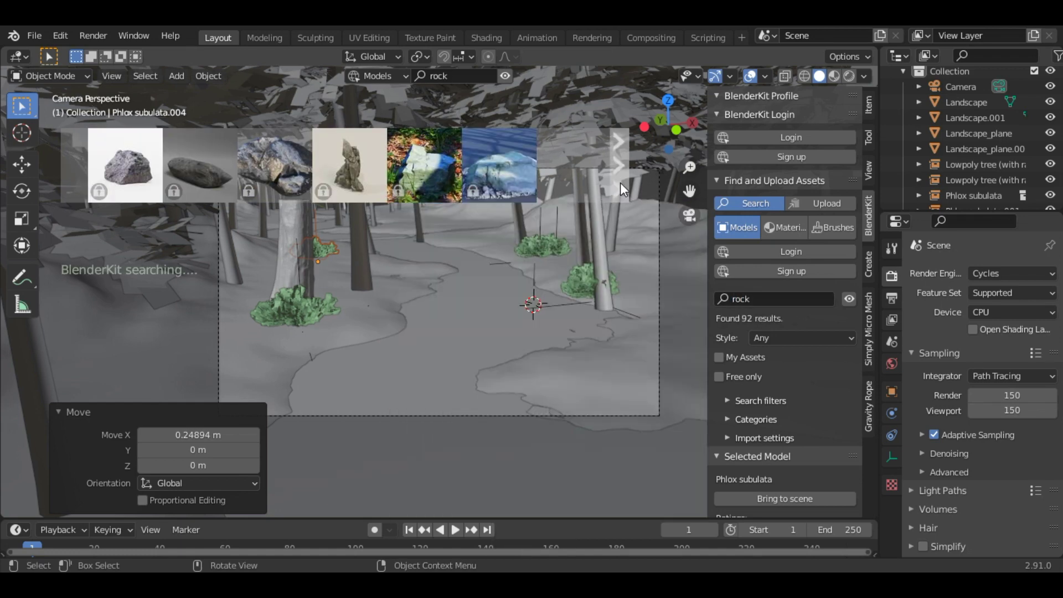
click(620, 190)
mouse_move(268, 187)
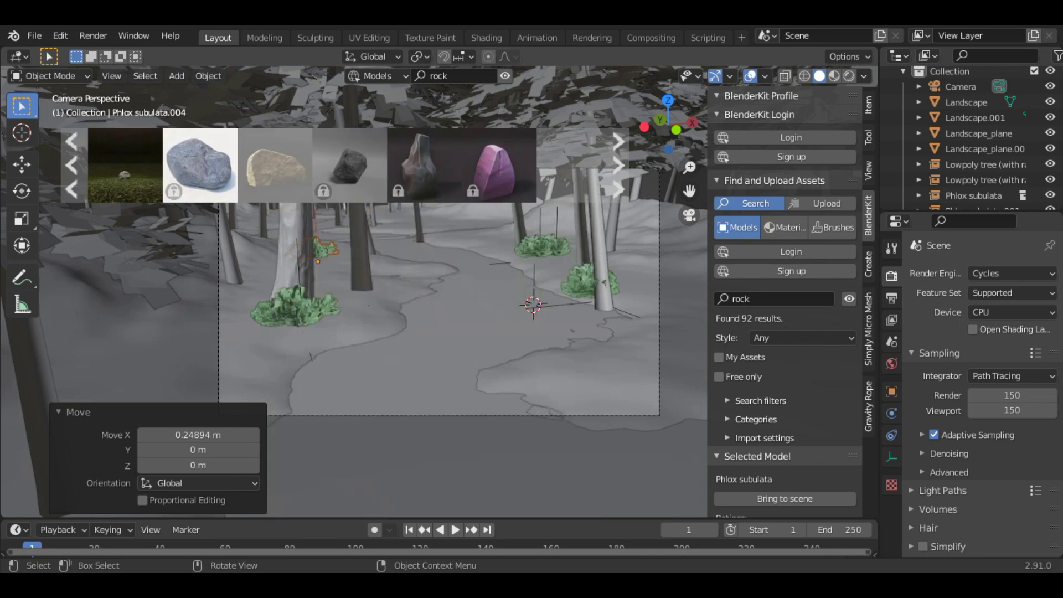
drag(268, 187, 597, 368)
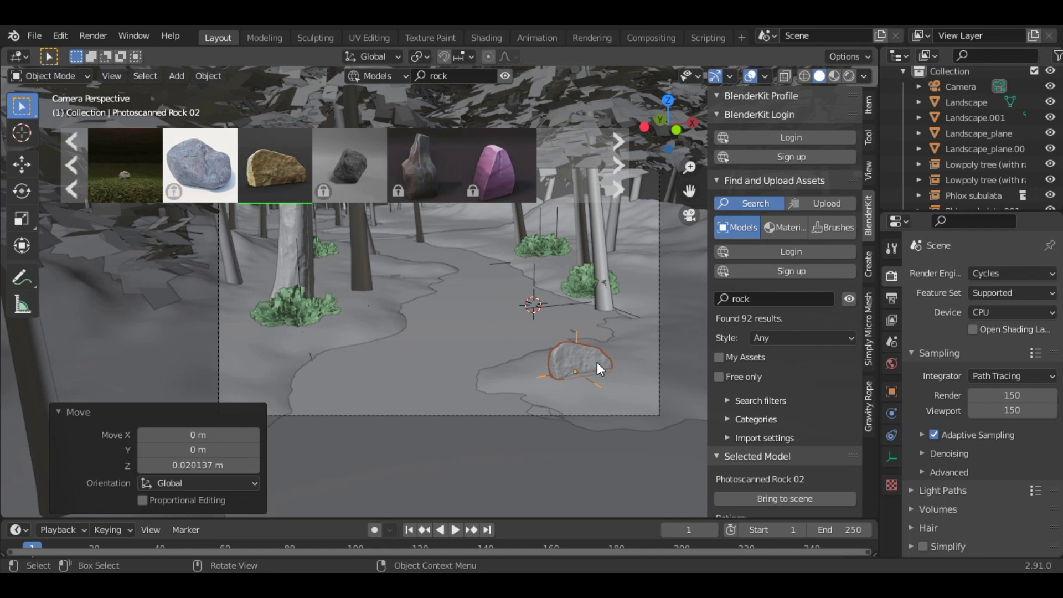
- Page through the rock results to find a second Rock model
click(620, 194)
click(619, 194)
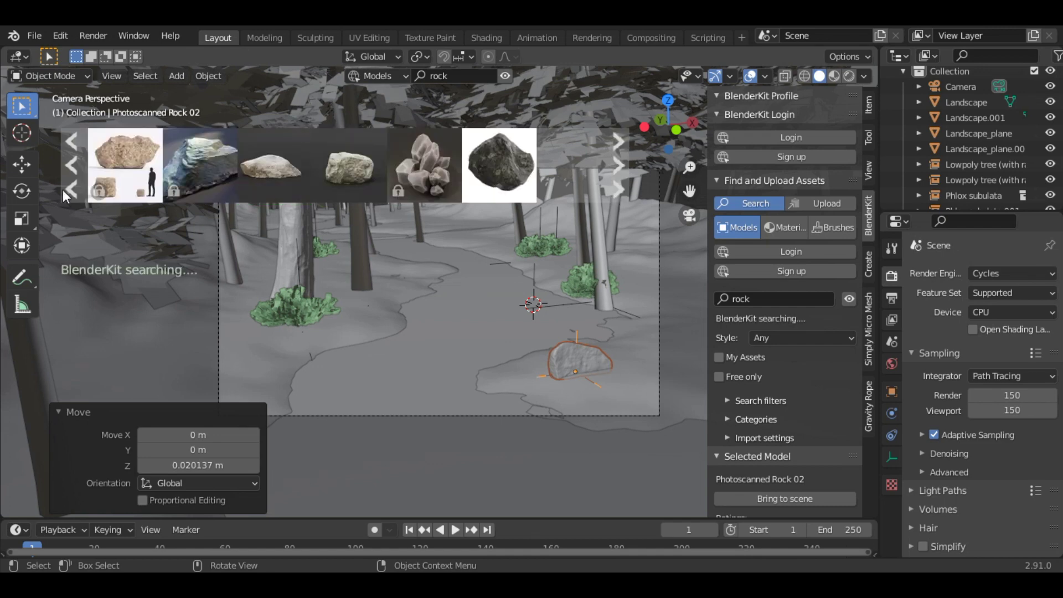
click(71, 186)
mouse_move(365, 151)
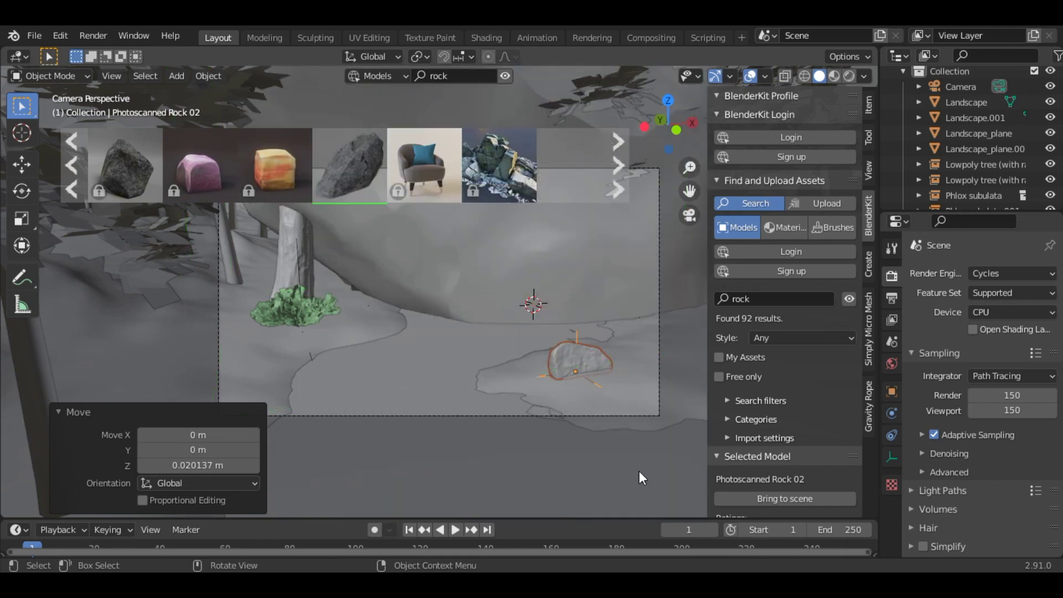
- Scale the new rock down to a smaller final size
key(s)
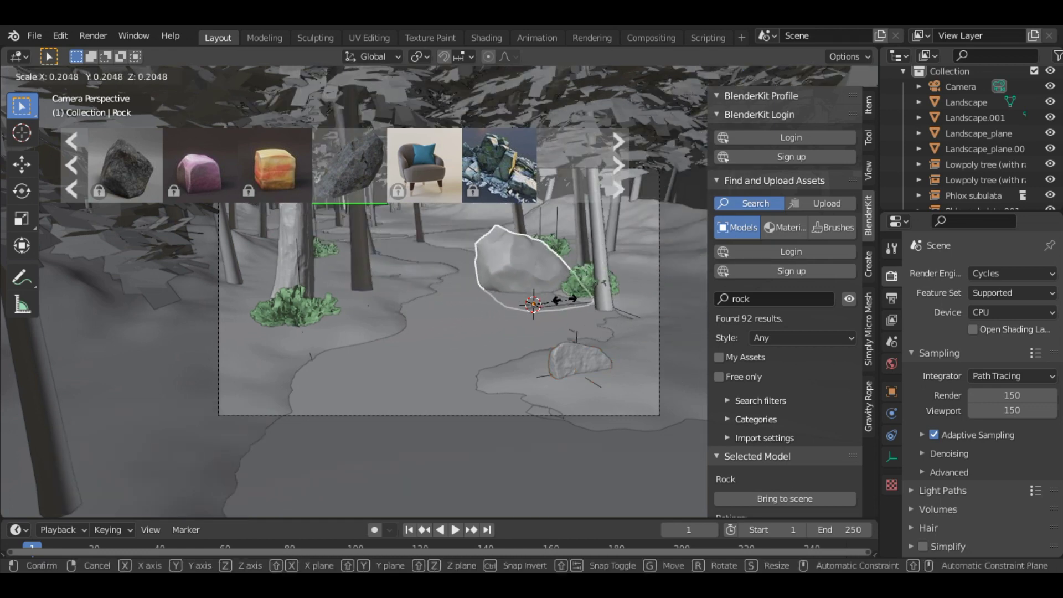
click(565, 300)
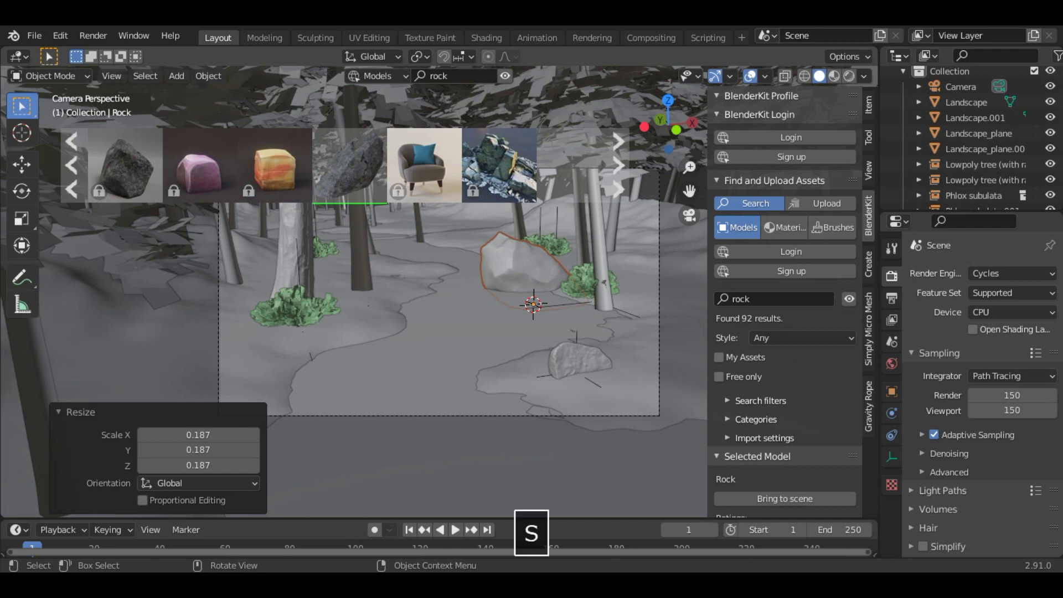
key(s)
click(573, 304)
- Position the rock at the lower-left foreground with axis-locked moves along X, Y and Z
key(g)
key(x)
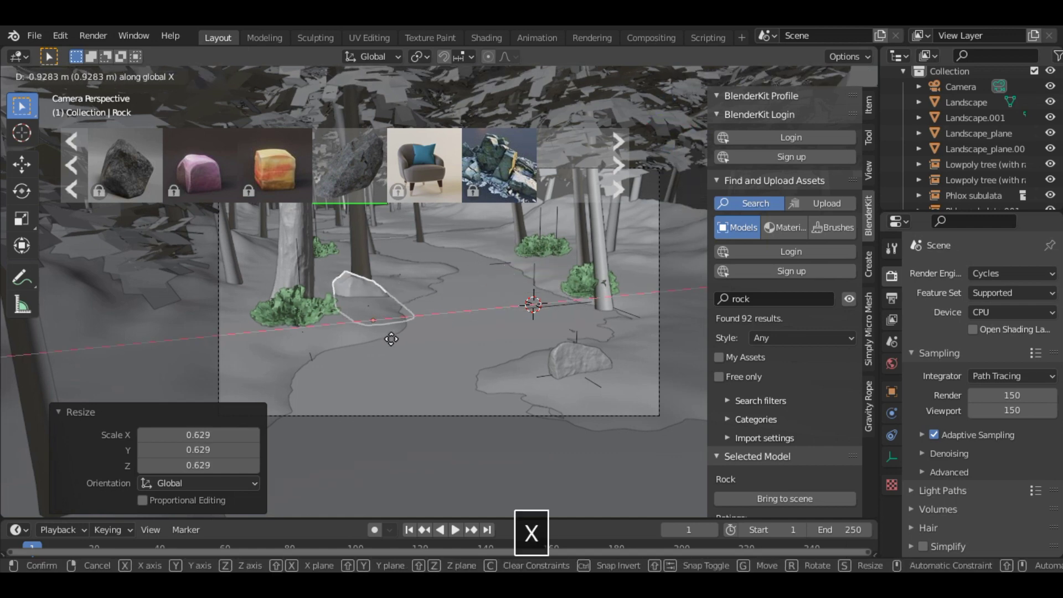
key(Return)
key(g)
key(y)
click(385, 418)
key(g)
key(x)
click(294, 404)
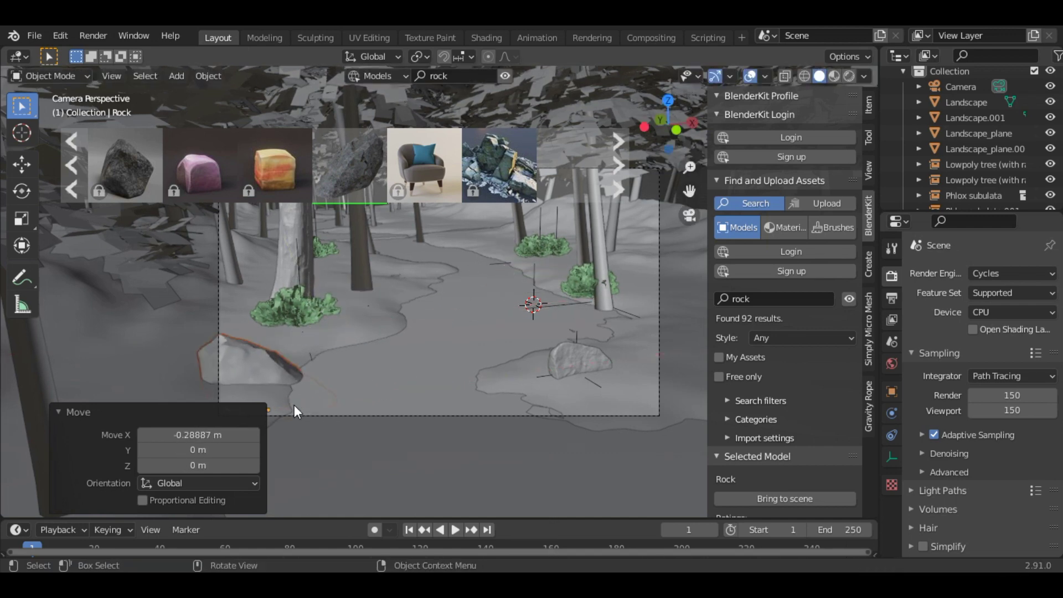
key(g)
key(z)
click(297, 373)
key(g)
key(x)
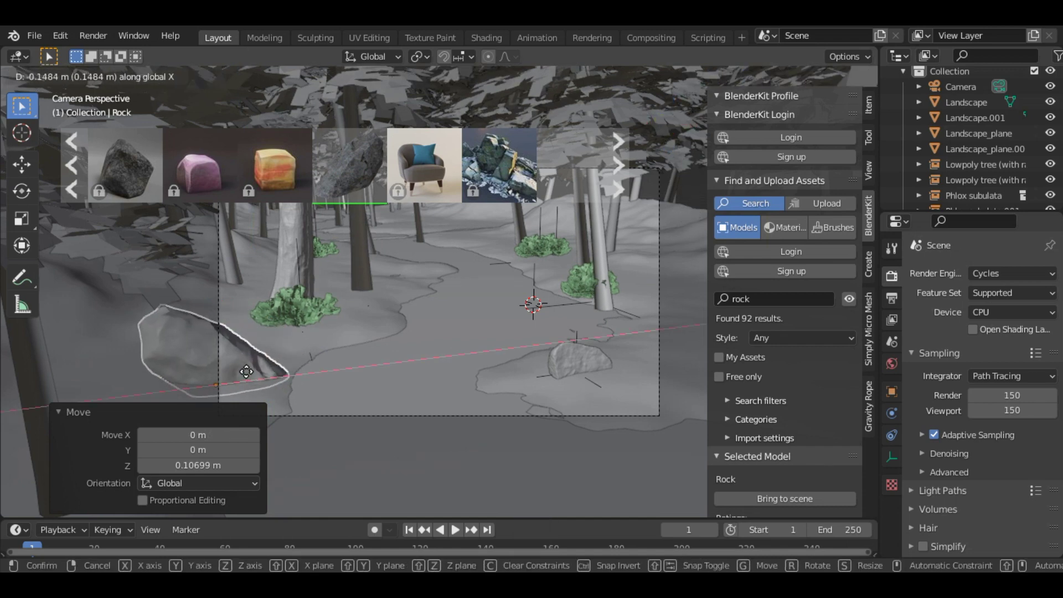
click(247, 373)
- Duplicate the rock and slide the copy upstream along Y, then X
key(shift+d)
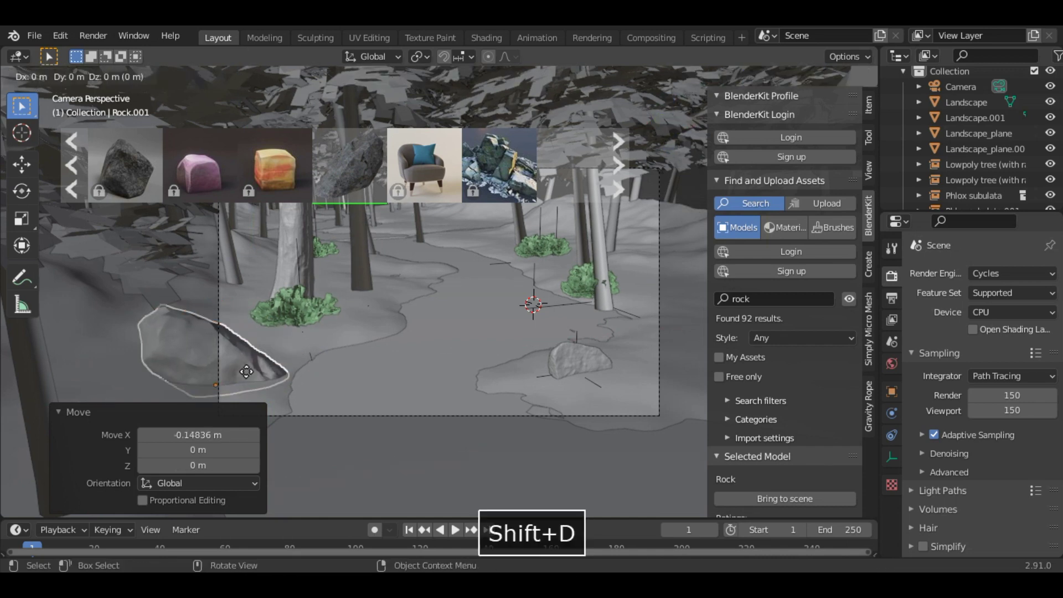
key(y)
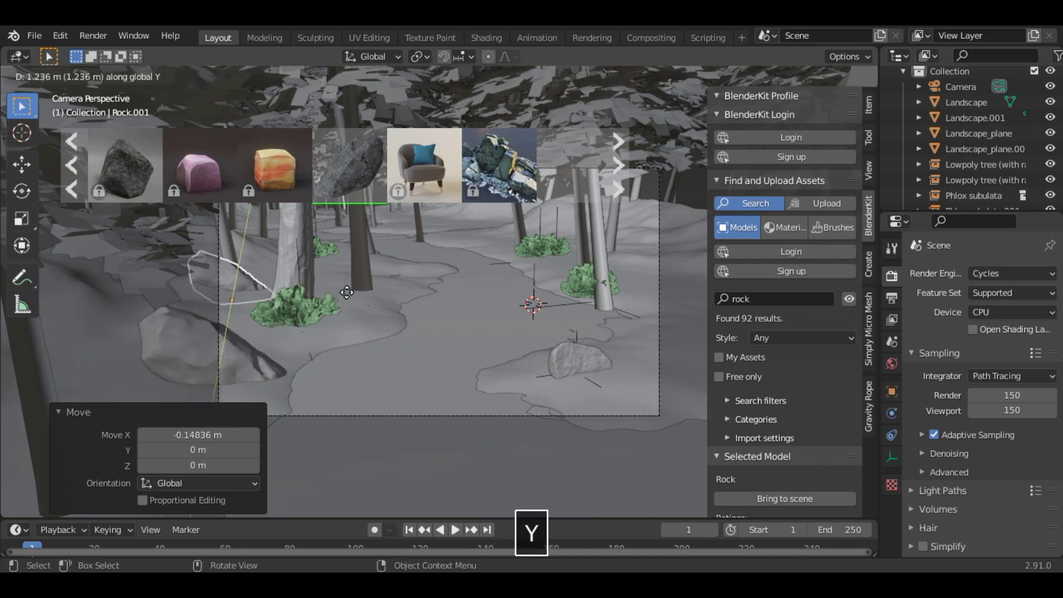
click(360, 263)
key(g)
key(x)
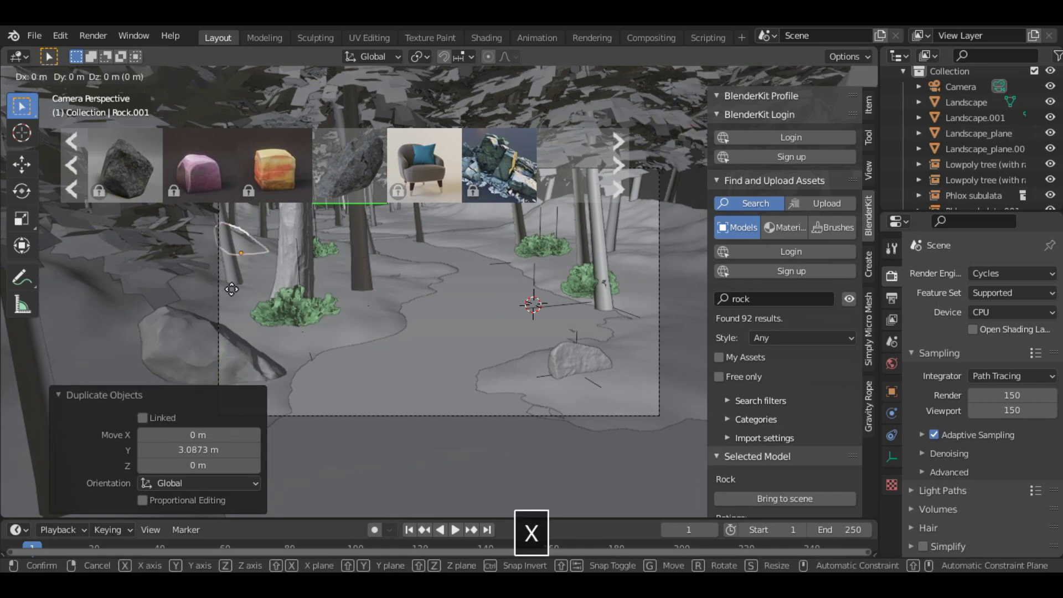
click(470, 302)
- Rotate the rock copy -63.2° about the Z axis
key(s)
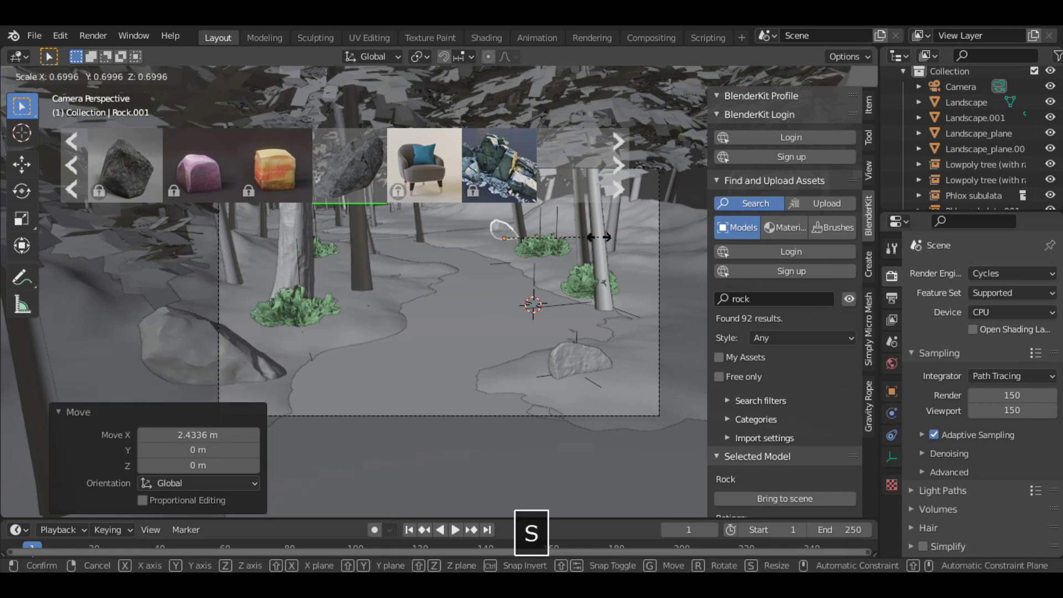
key(x)
key(Escape)
key(r)
key(z)
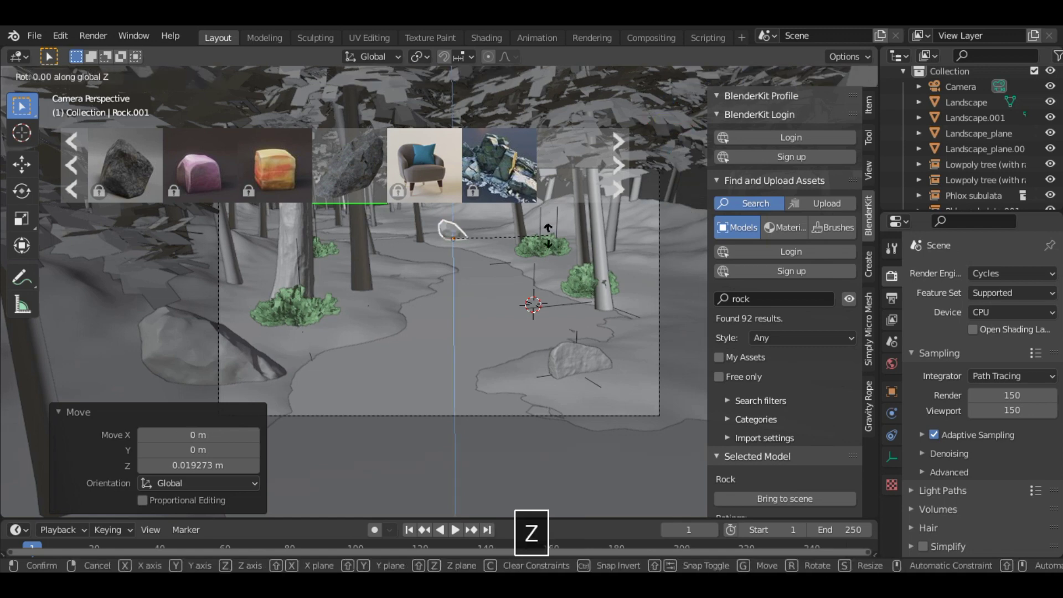
click(474, 275)
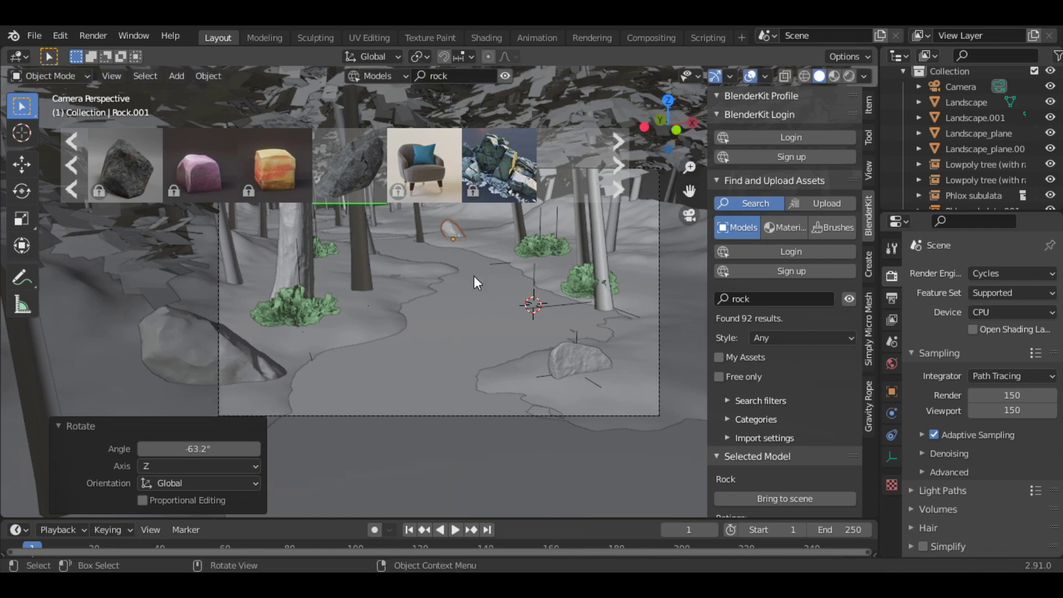
click(768, 298)
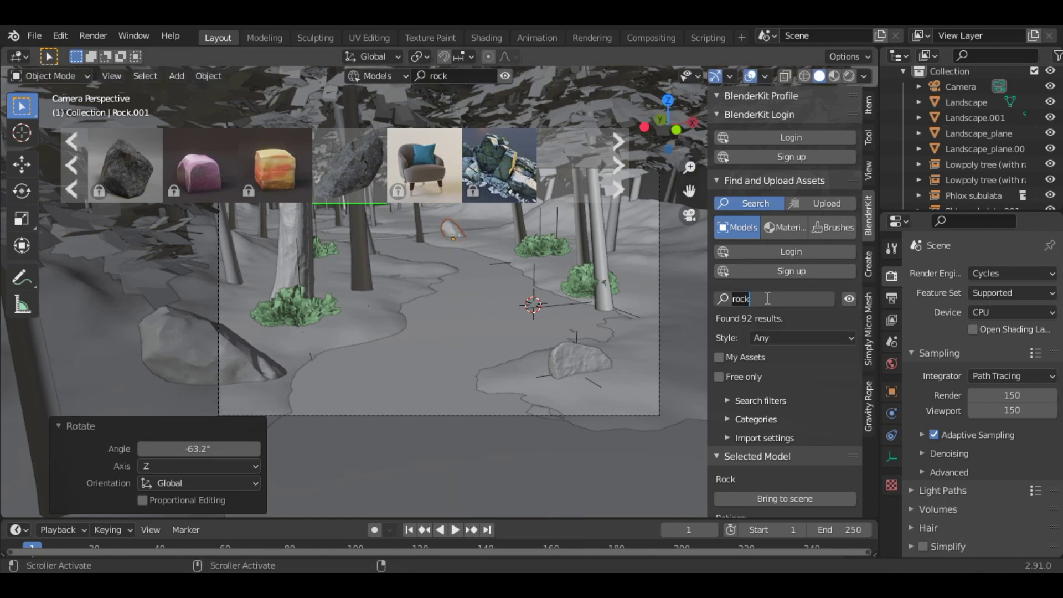
- Search BlenderKit for 'grass', drop in 'grass 1x1 m basic uncut' and shift it along X beside the left bush
text(grass)
key(Return)
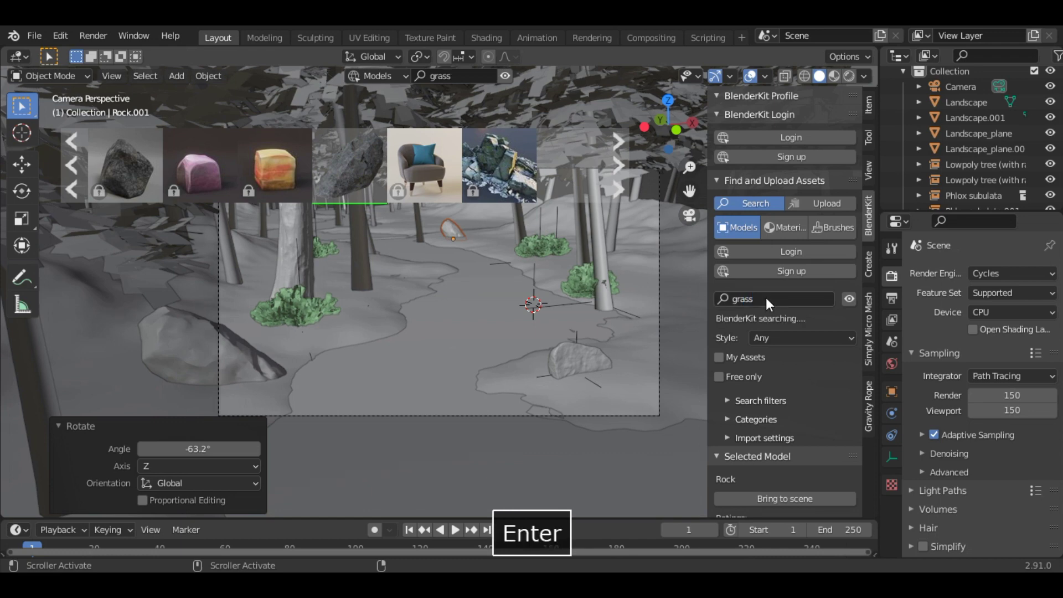
mouse_move(276, 194)
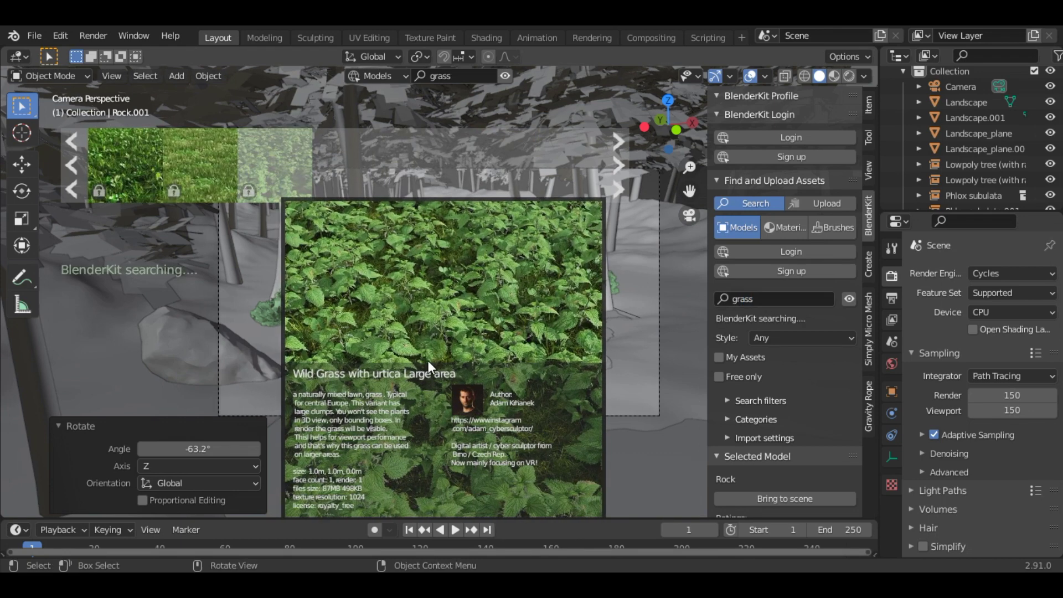
mouse_move(476, 171)
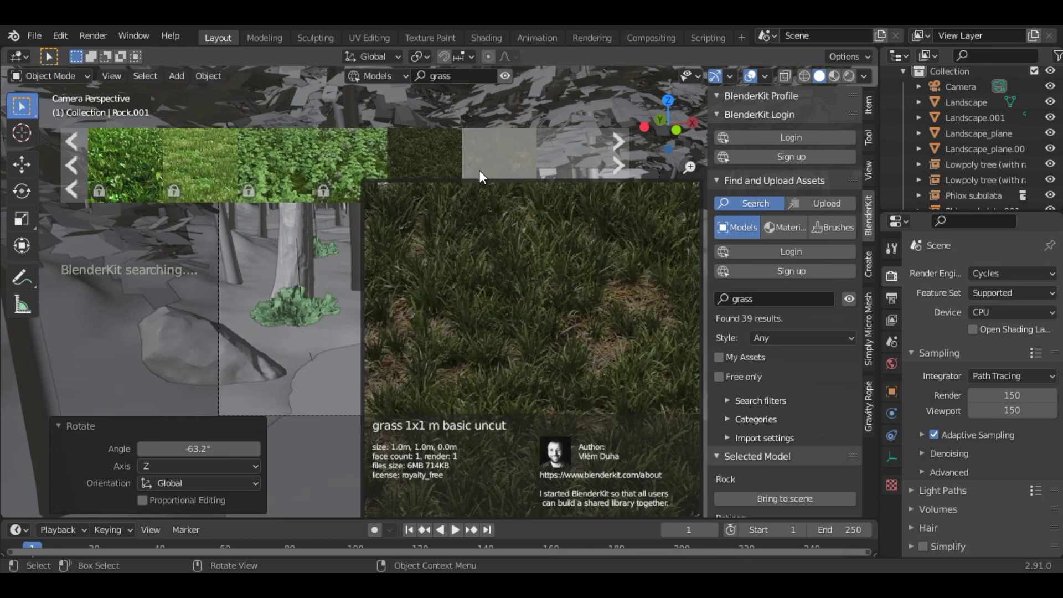
drag(480, 170, 540, 364)
key(g)
key(x)
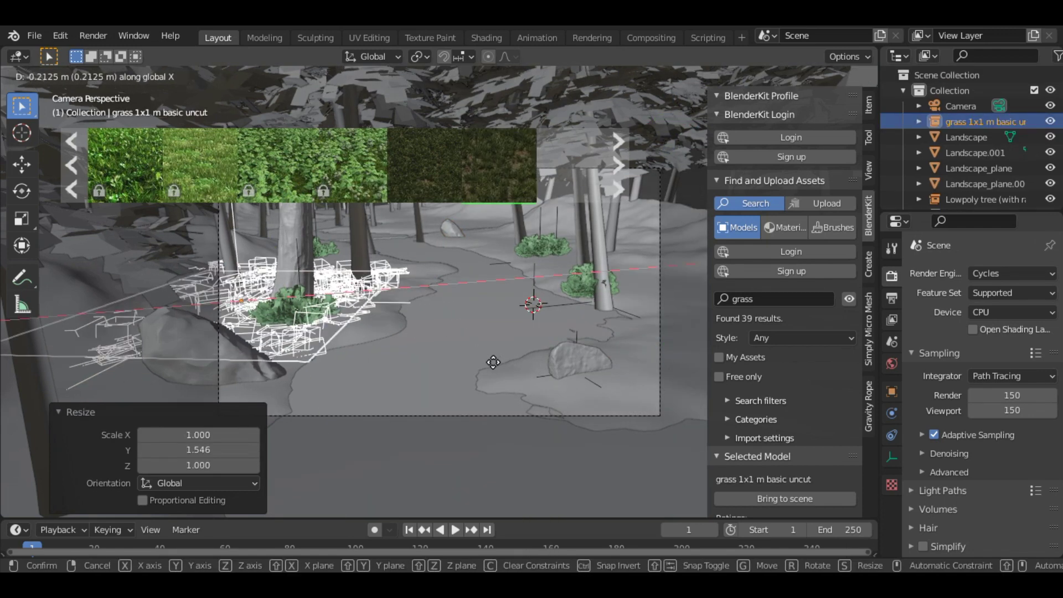
click(482, 362)
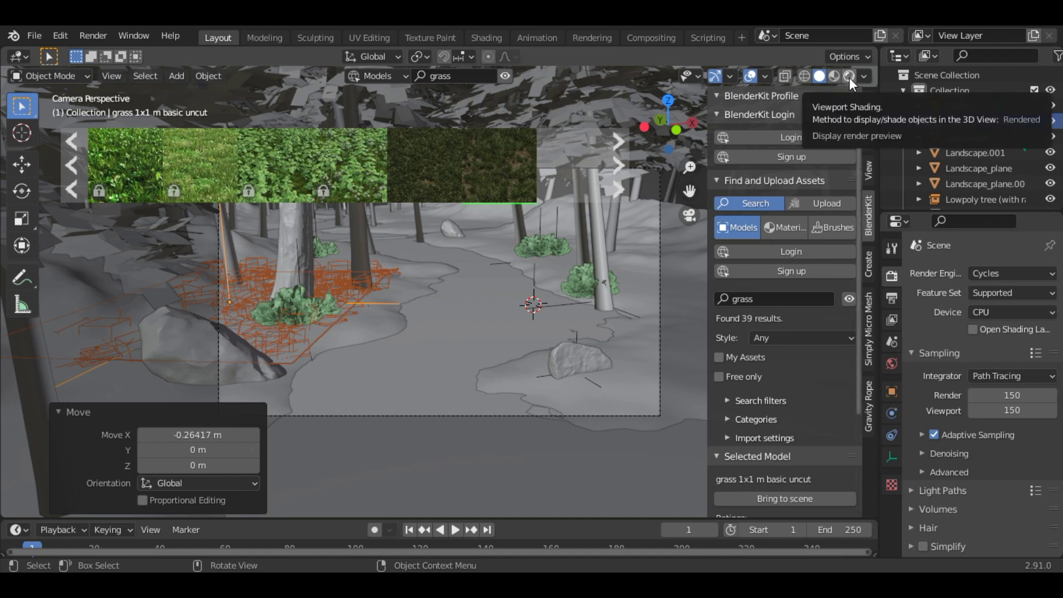
- Hide the BlenderKit asset bar and preview the grass in Rendered shading without overlays
click(504, 80)
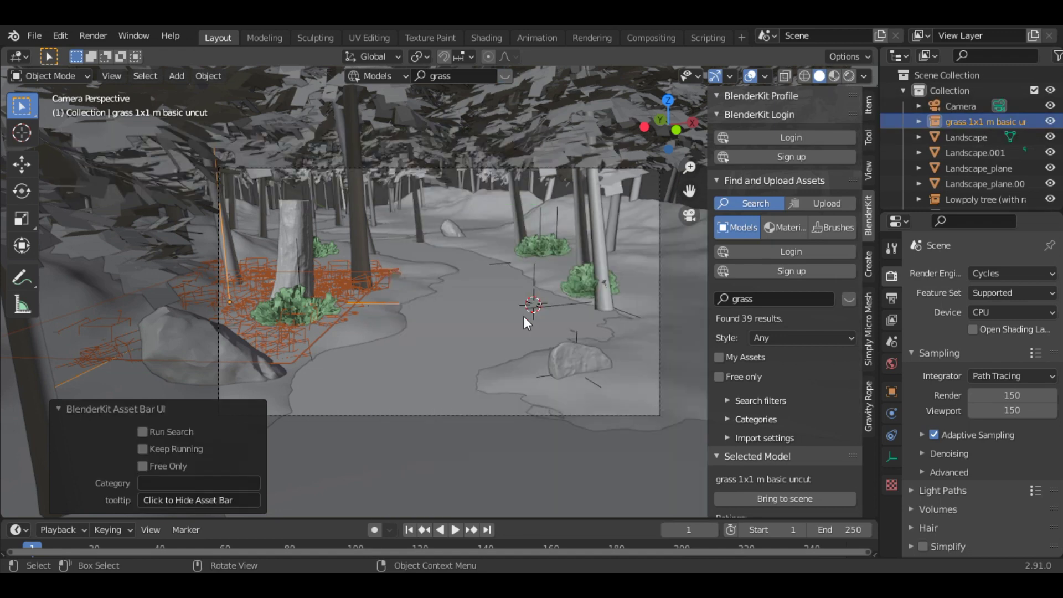
click(849, 75)
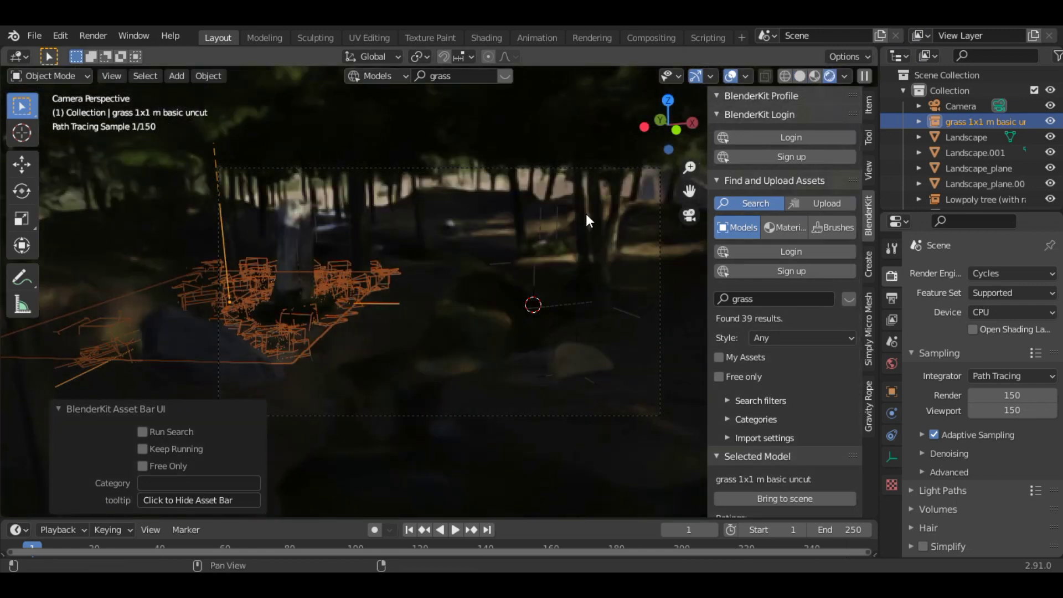
key(shift+alt+z)
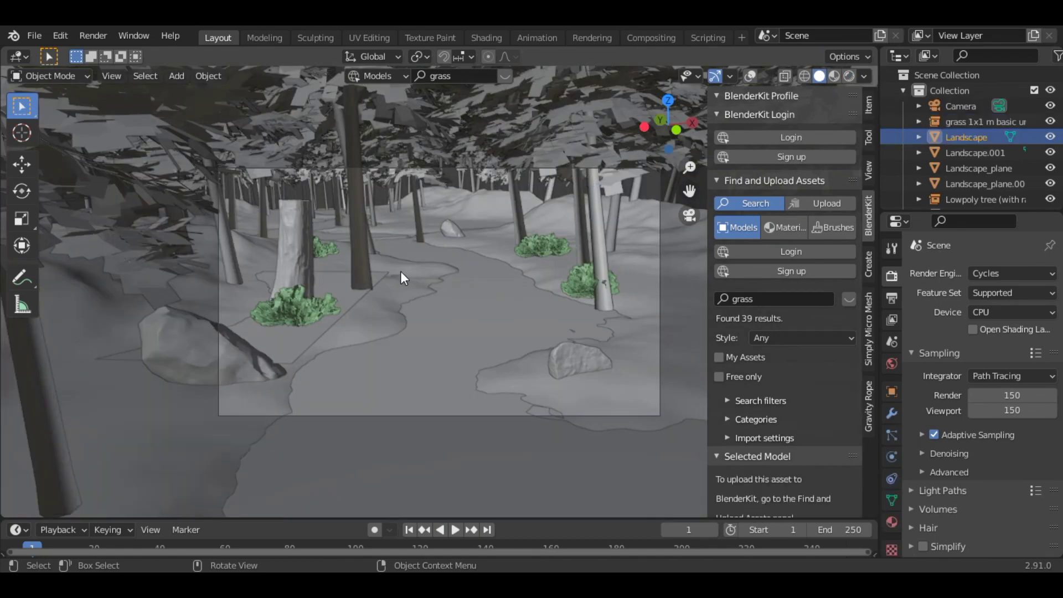
- Return to Solid shading and shift the grass patch along X
click(401, 271)
key(r)
key(x)
key(g)
click(410, 308)
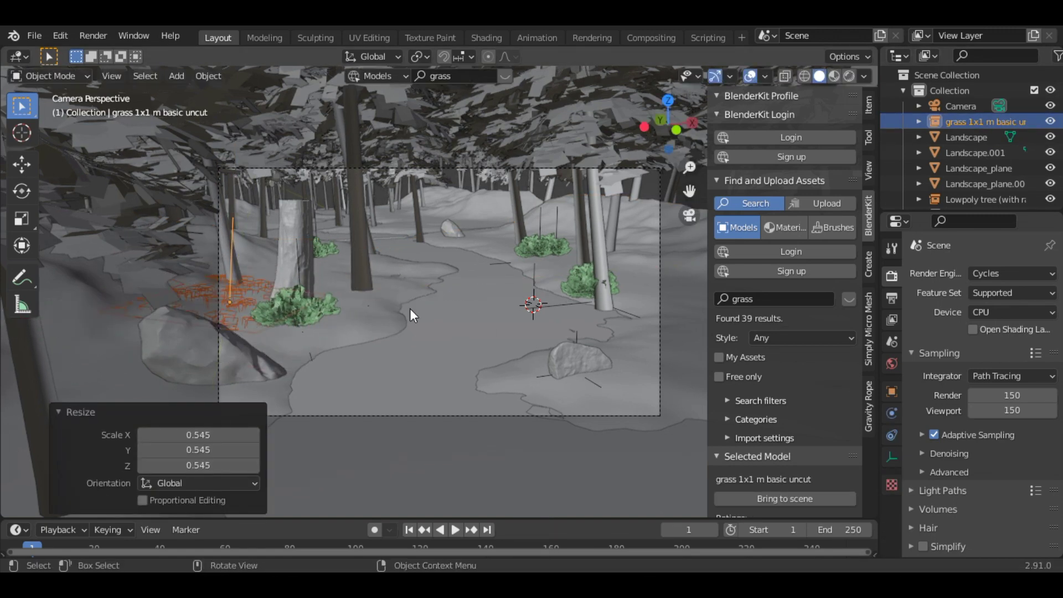
- Duplicate the grass patch near the right bush and at the front right
key(shift+d)
key(x)
right_click(634, 265)
key(ctrl+z)
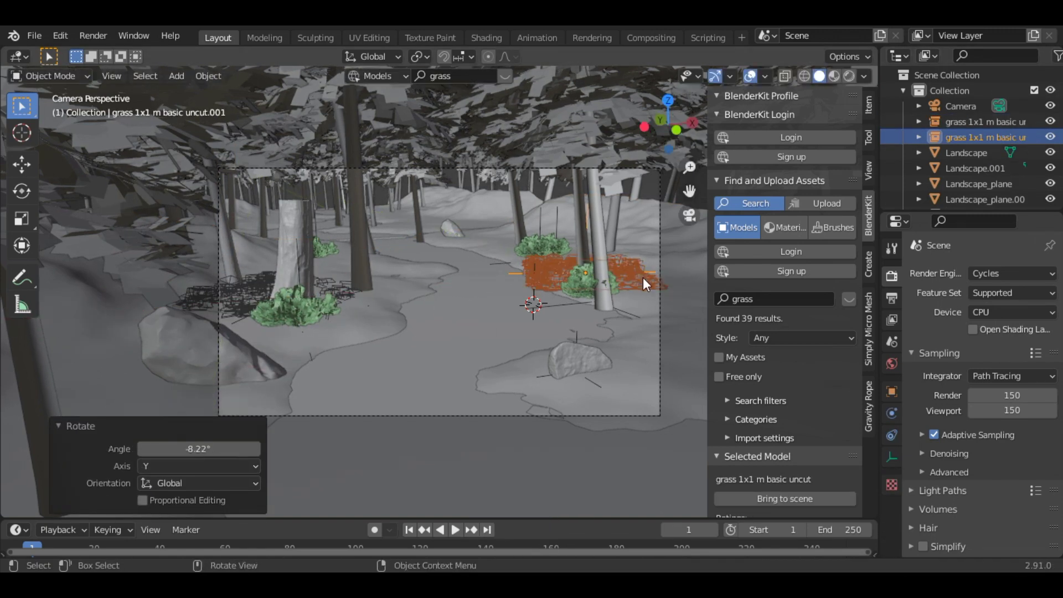
key(shift+d)
key(y)
click(673, 314)
key(shift+d)
key(y)
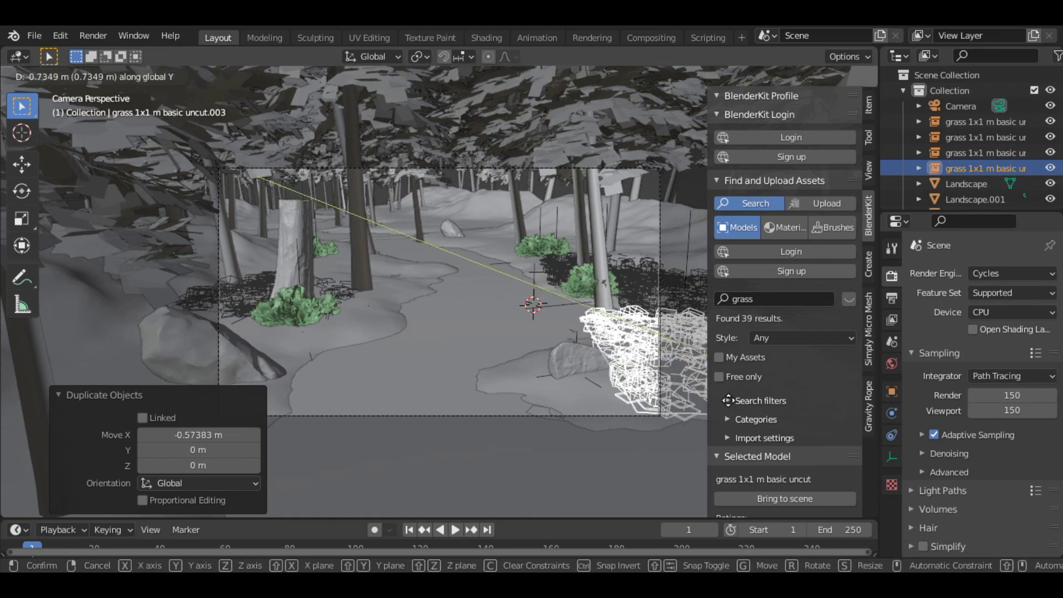
click(667, 354)
- Add another grass copy near the far rock, enlarged to 2.247 scale
key(s)
right_click(666, 362)
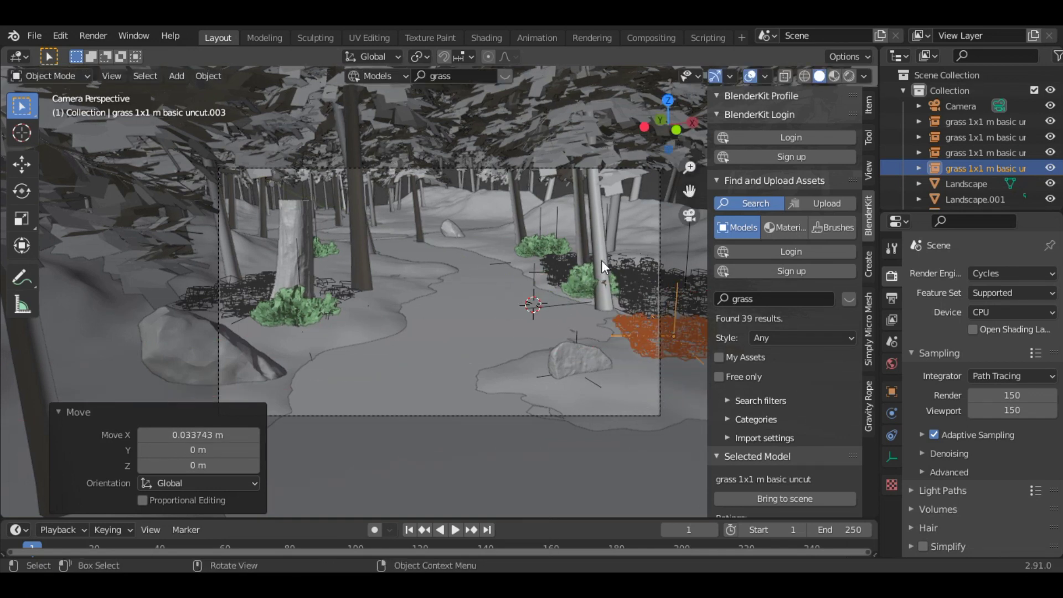
key(shift+d)
key(y)
click(498, 272)
key(s)
click(547, 308)
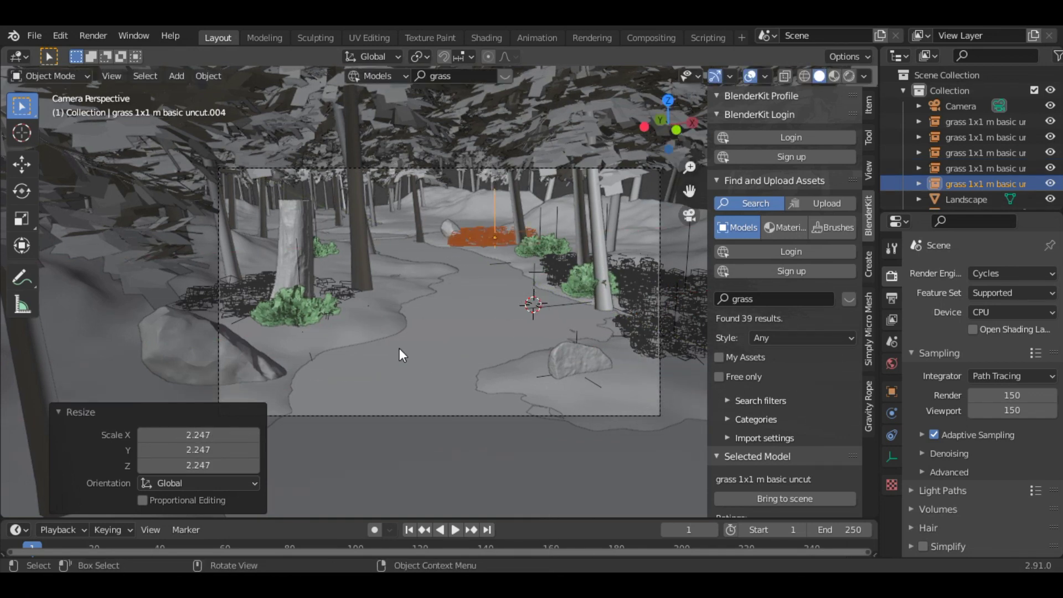
- Select the landscape ground plane, close the side panel and frame the camera view
click(466, 354)
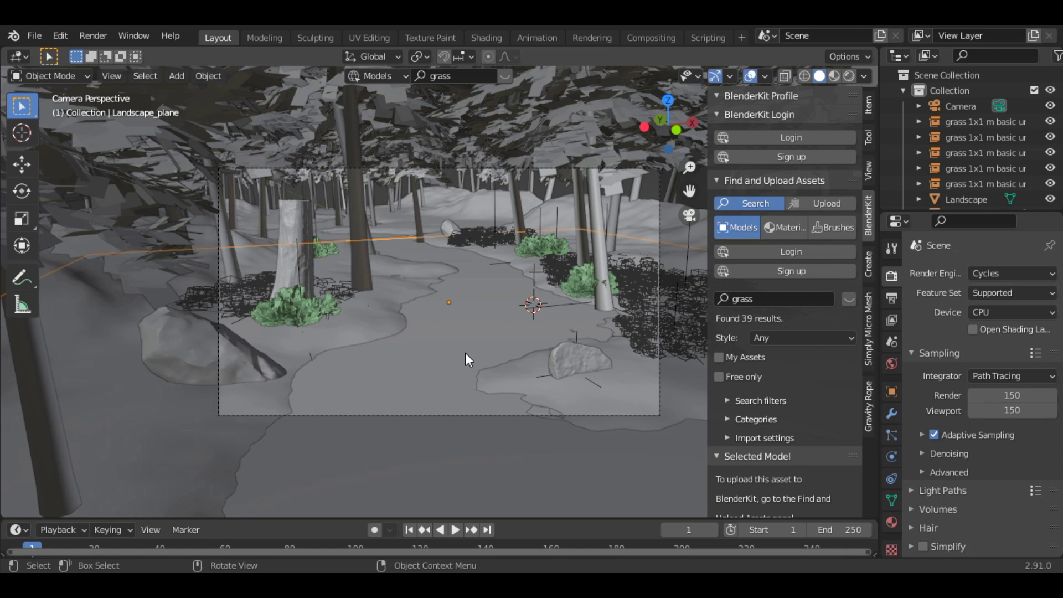
key(n)
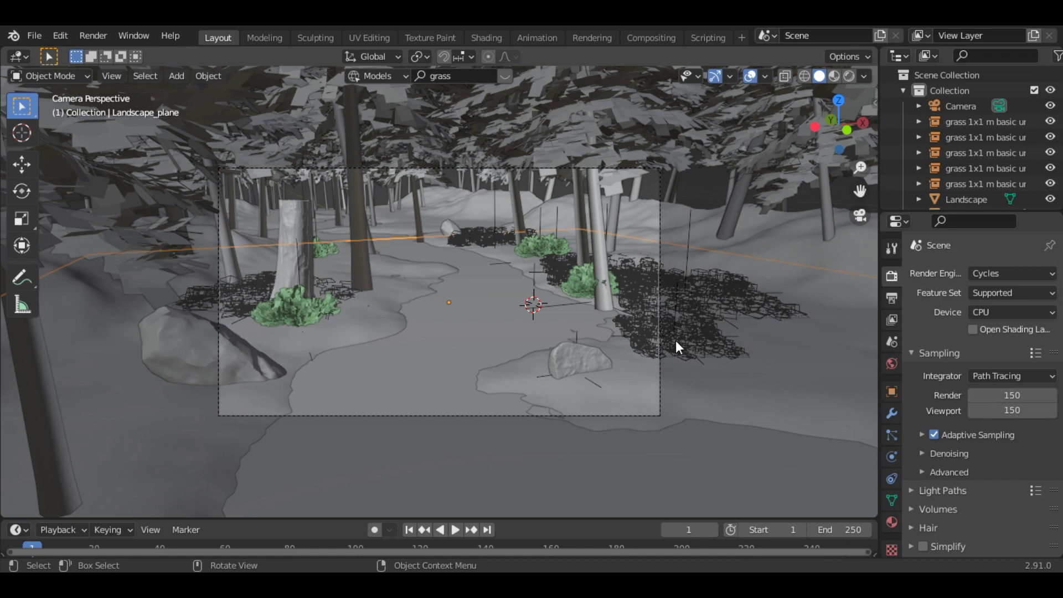
key(Home)
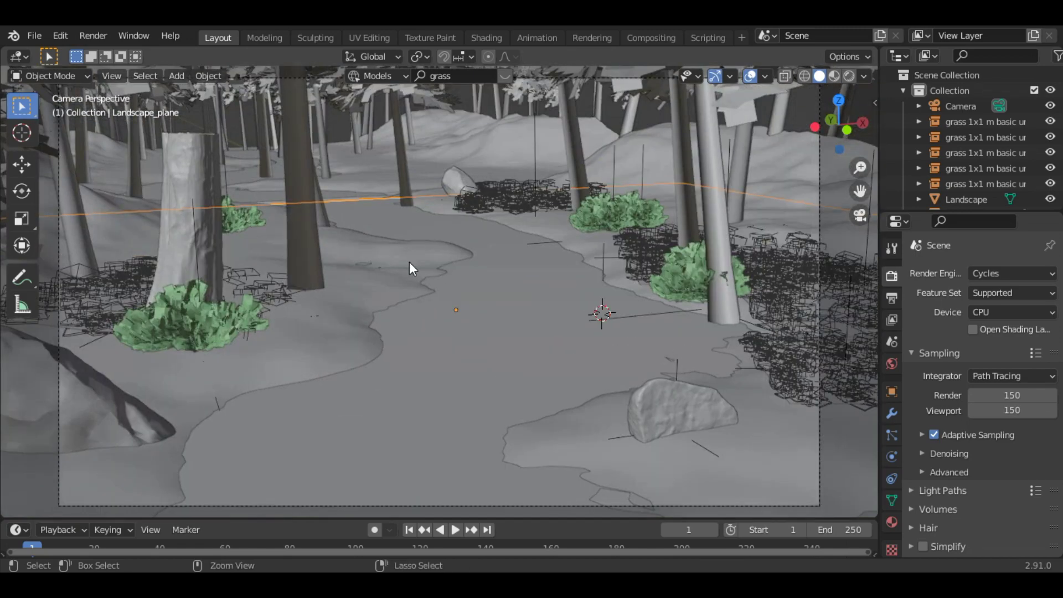
scroll(410, 264, down, 4)
- Split the view into two viewports and frame the whole forest in the right one
drag(831, 508, 483, 491)
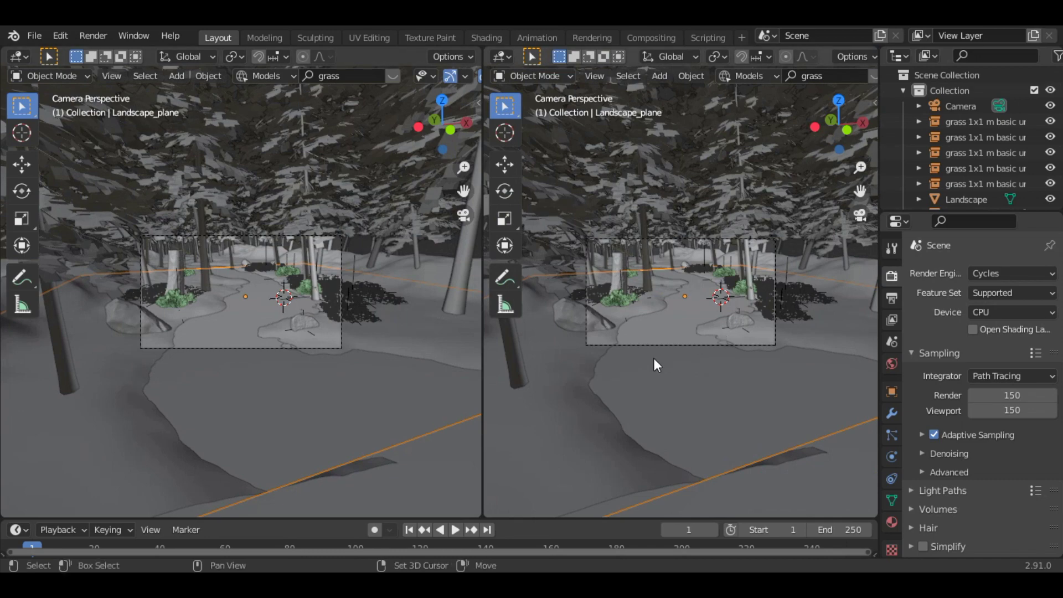
drag(836, 138, 752, 273)
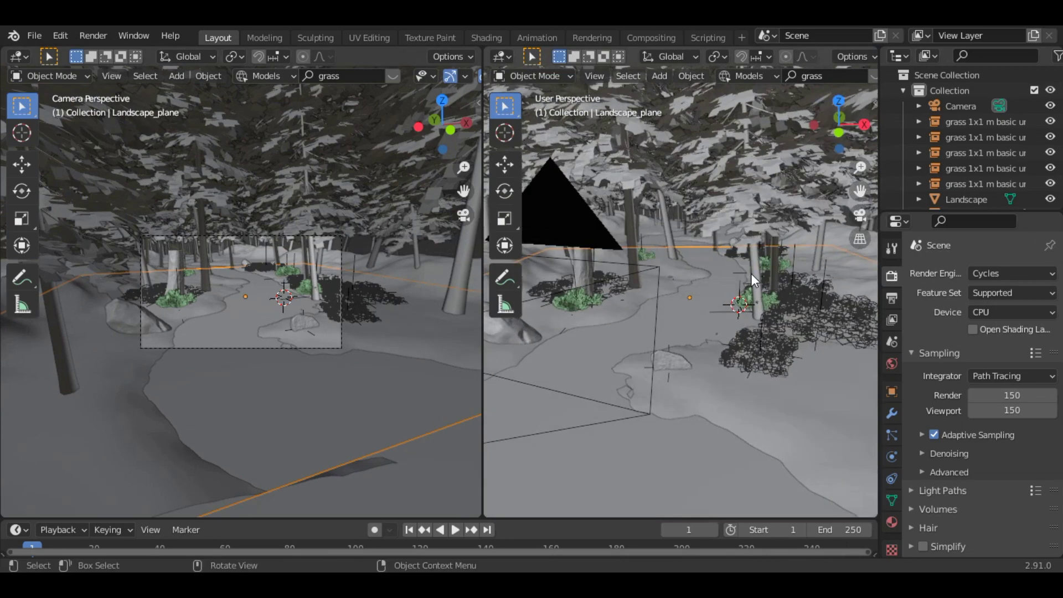
key(Home)
scroll(751, 274, up, 3)
- Add a cube and scale it up to 15.654 around the forest
key(shift+a)
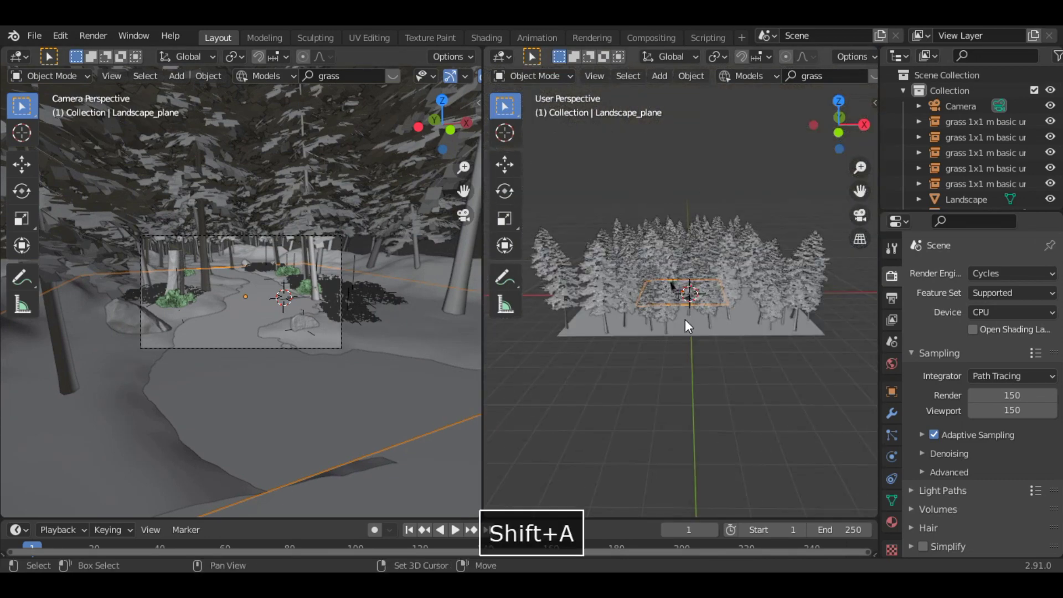
mouse_move(728, 261)
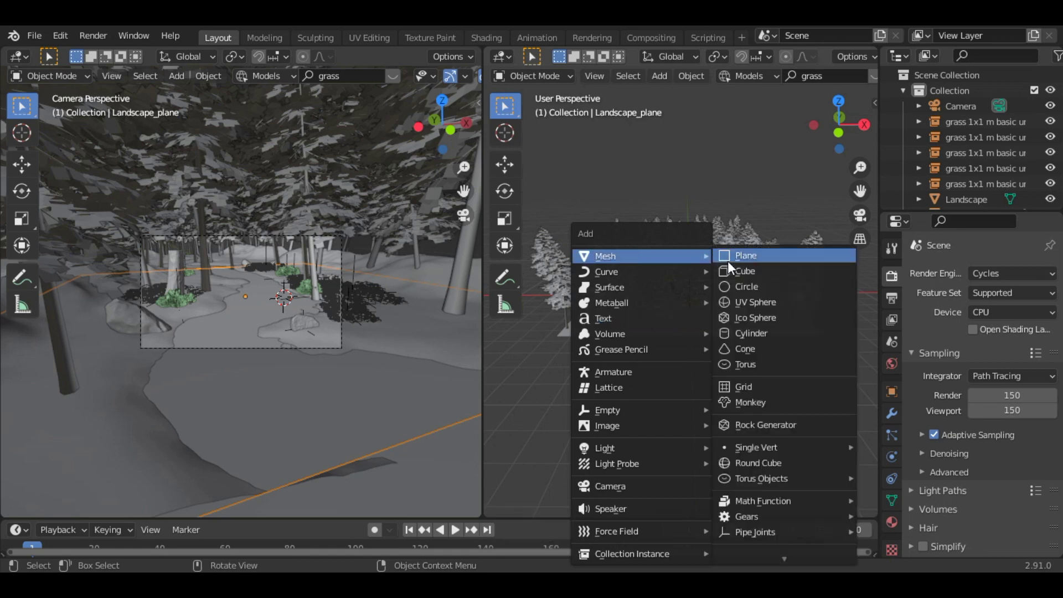
click(743, 272)
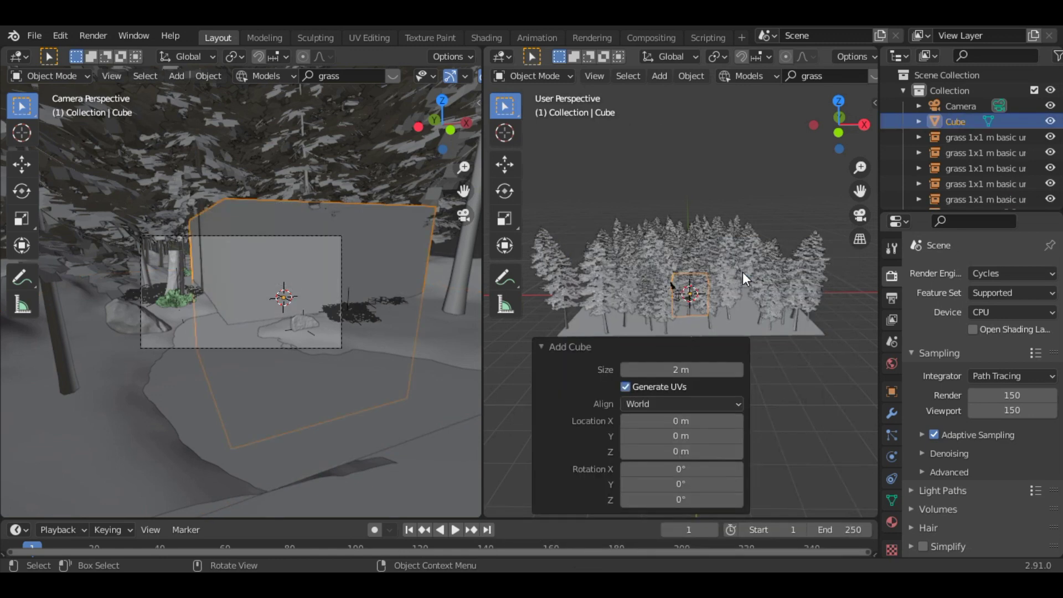
key(s)
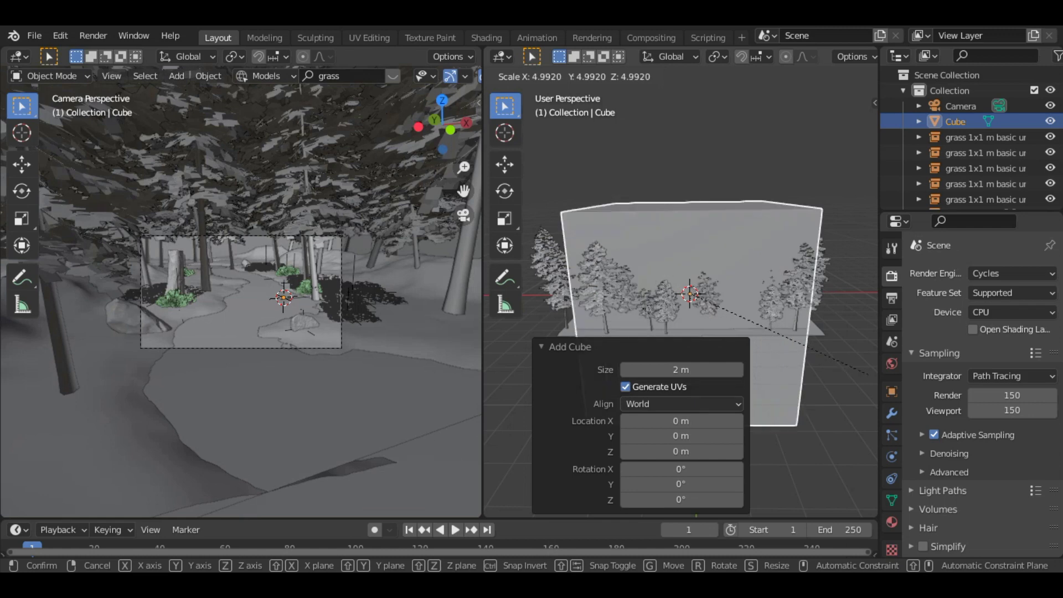
click(767, 363)
- In Front view with X-ray on, flatten the cube along Z into a slab
key(KP_1)
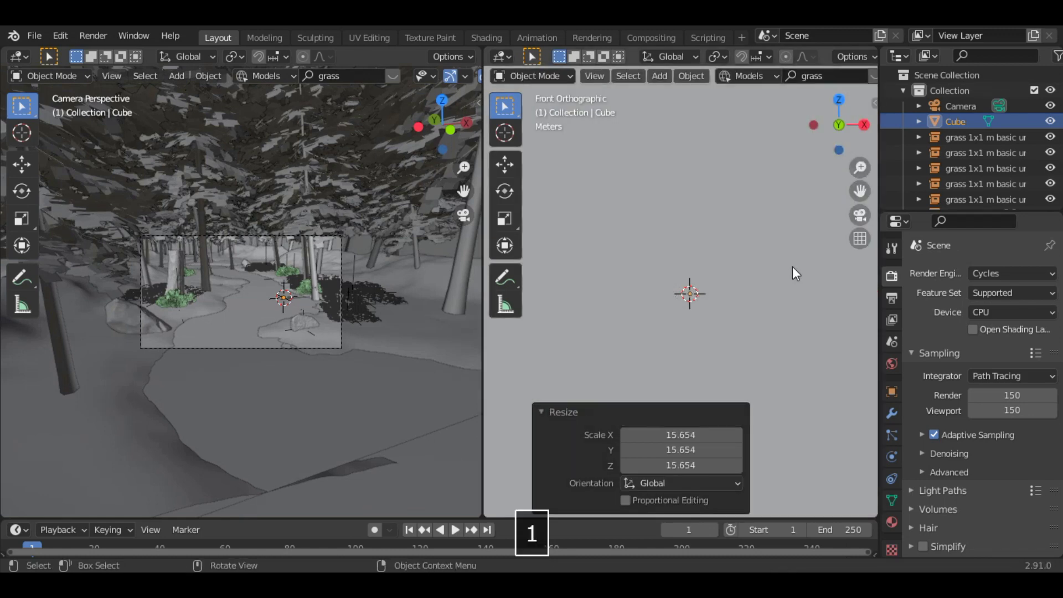
drag(881, 146, 1032, 145)
key(shift+z)
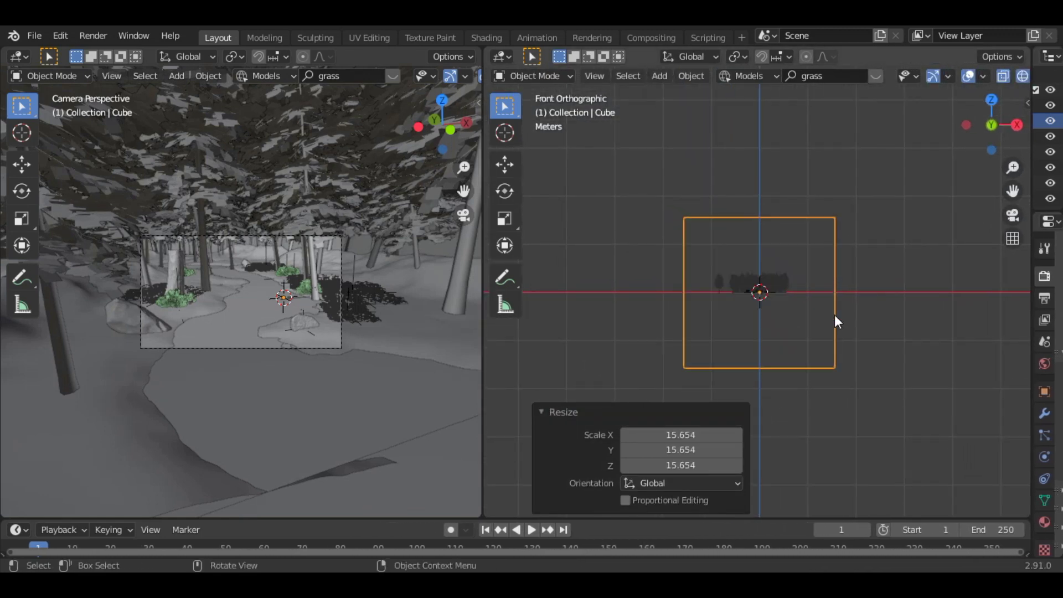
key(s)
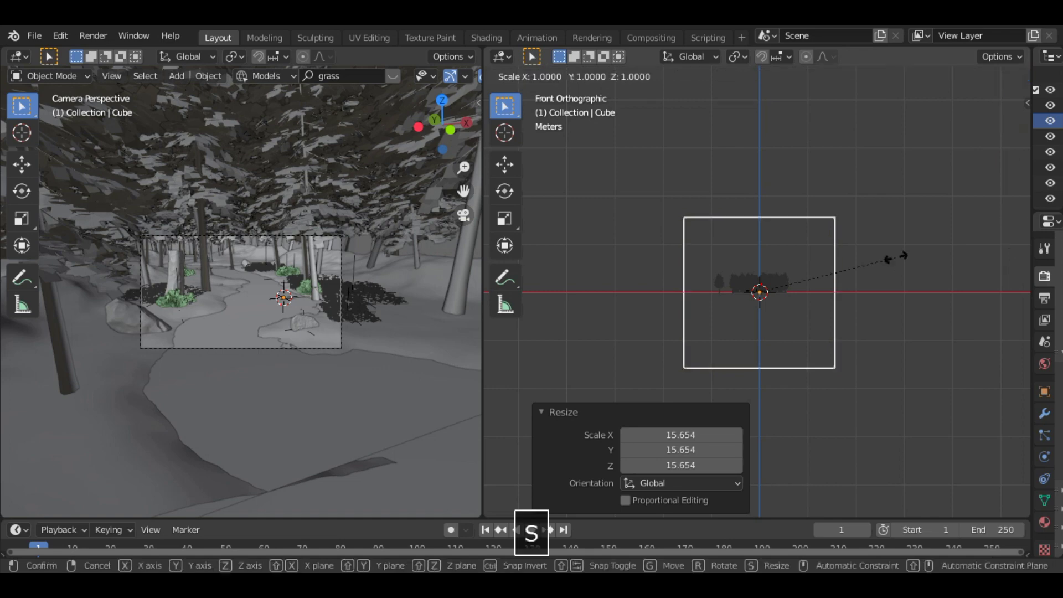
key(z)
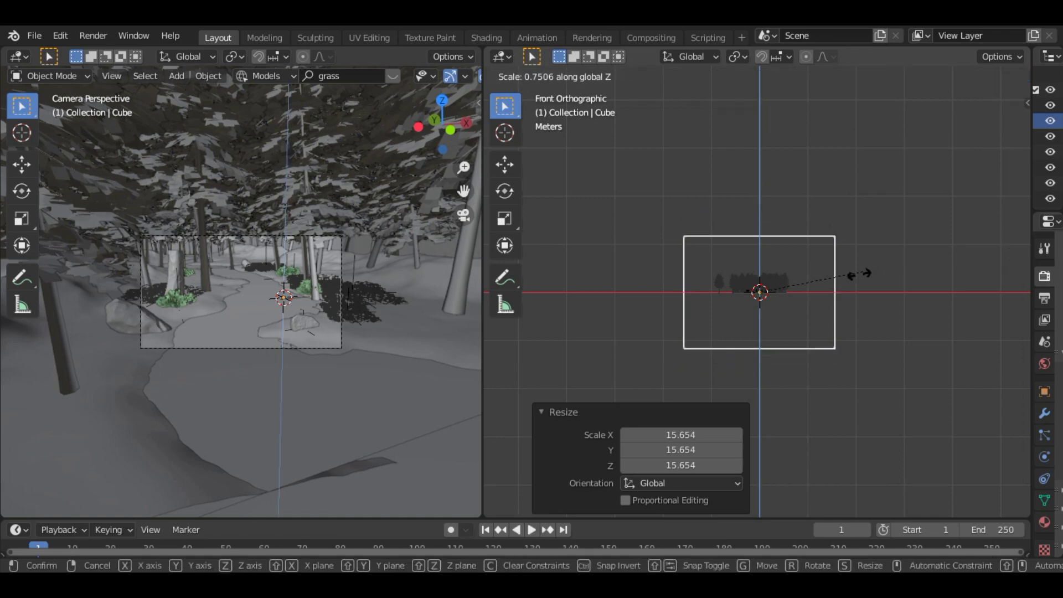
click(783, 294)
- Raise the slab 2.1957 m on Z and shift it -1.3562 m along X
key(s)
key(x)
key(Escape)
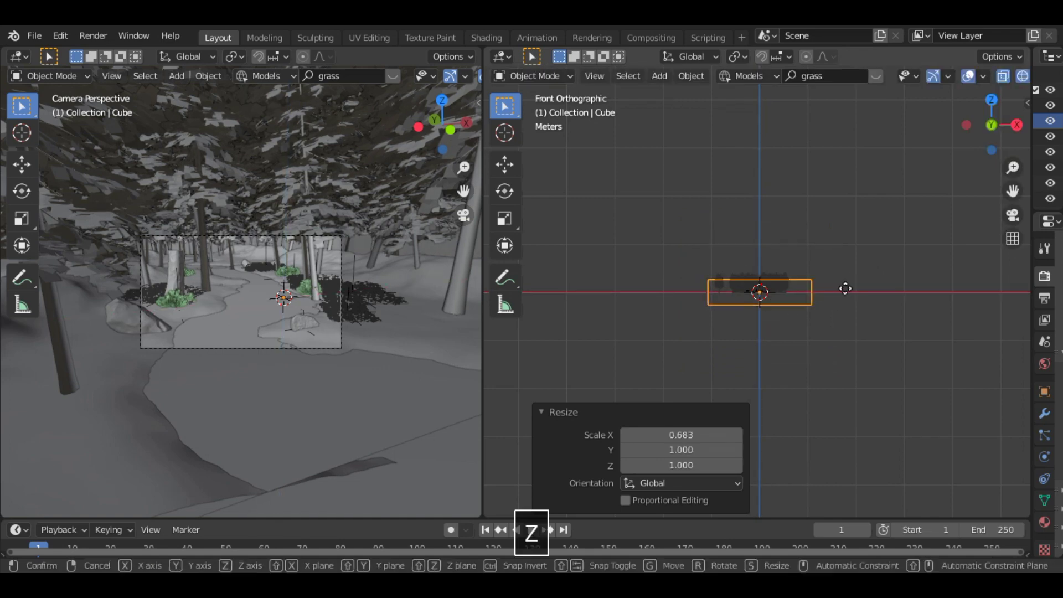
key(g)
key(z)
click(848, 266)
key(g)
key(x)
click(834, 265)
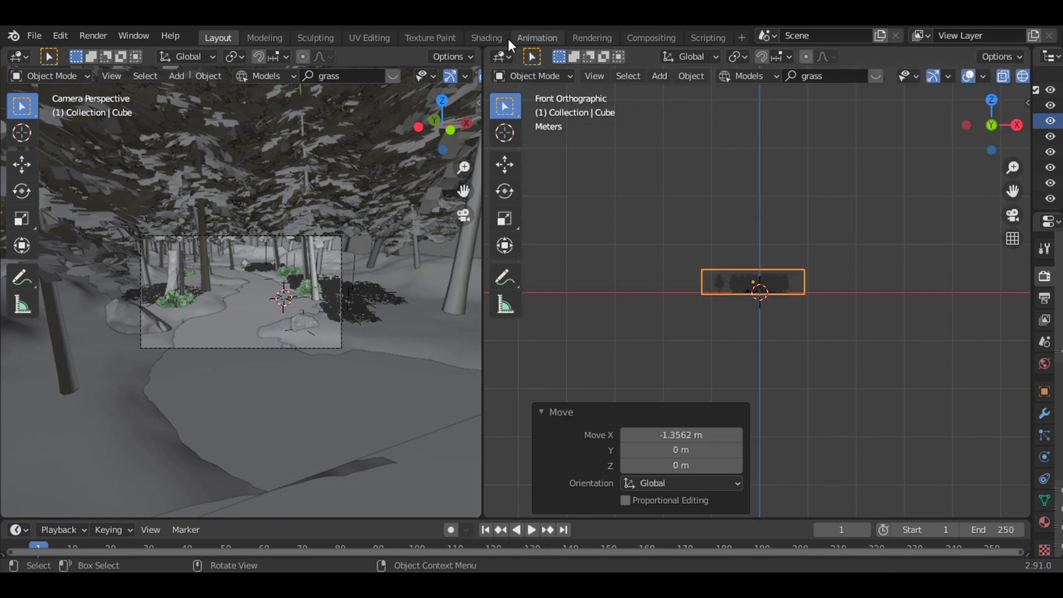
- In the Shader Editor, create a new material for the cube and delete its Principled BSDF
click(503, 57)
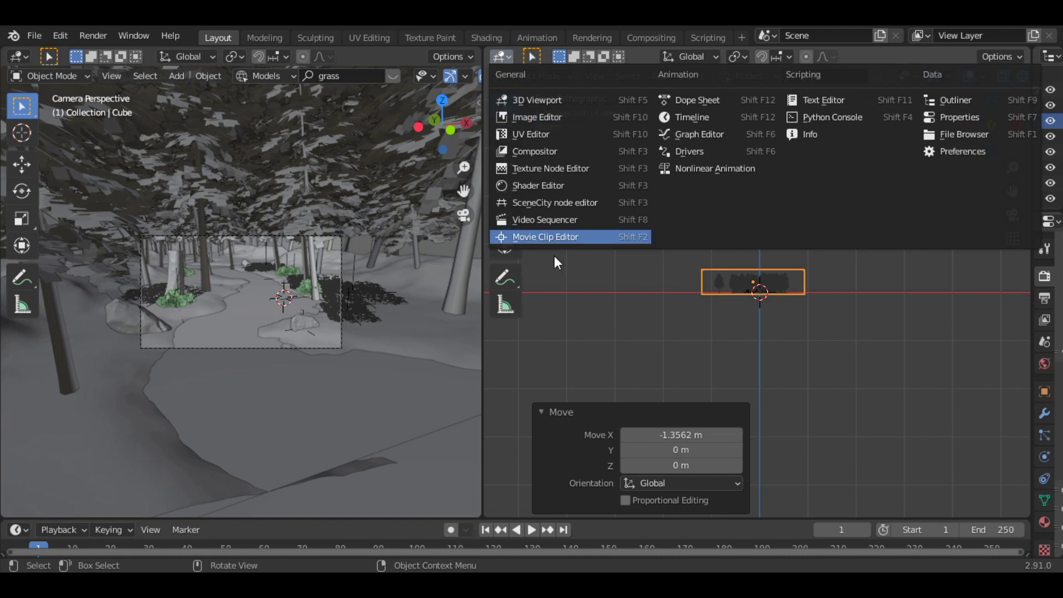
click(543, 188)
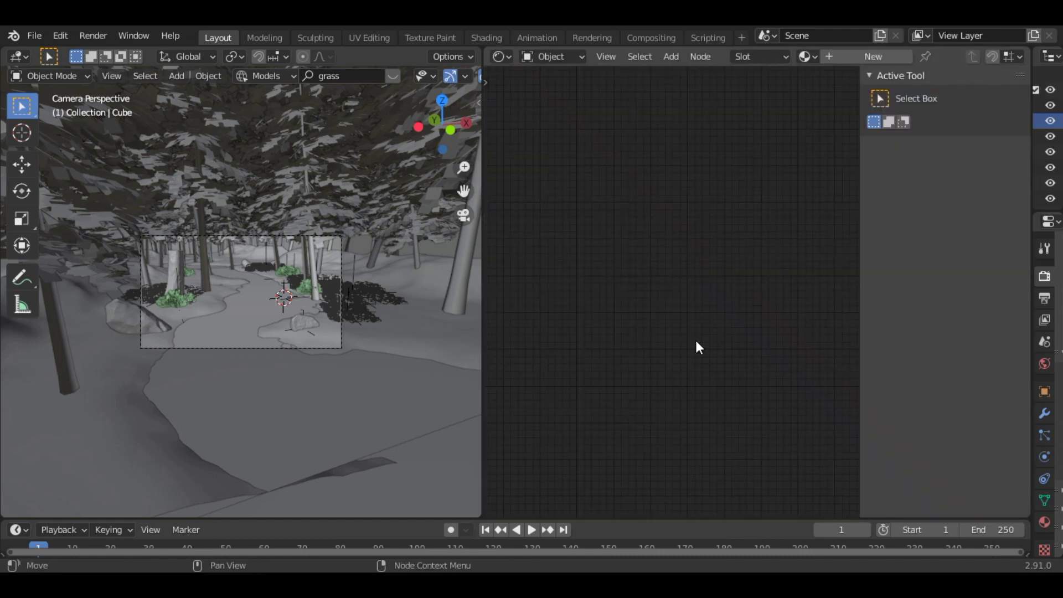
key(n)
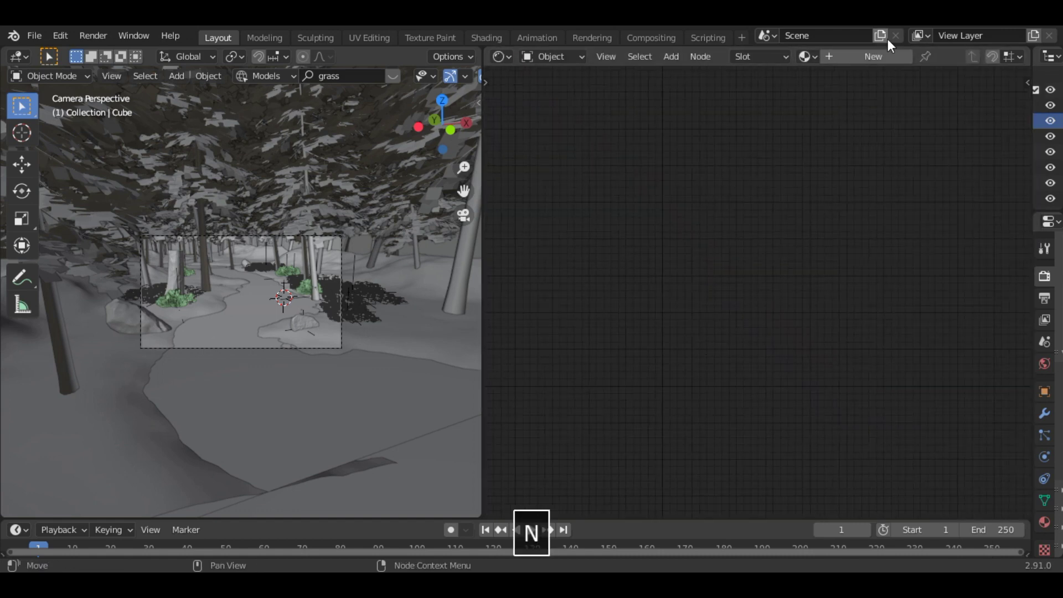
click(879, 59)
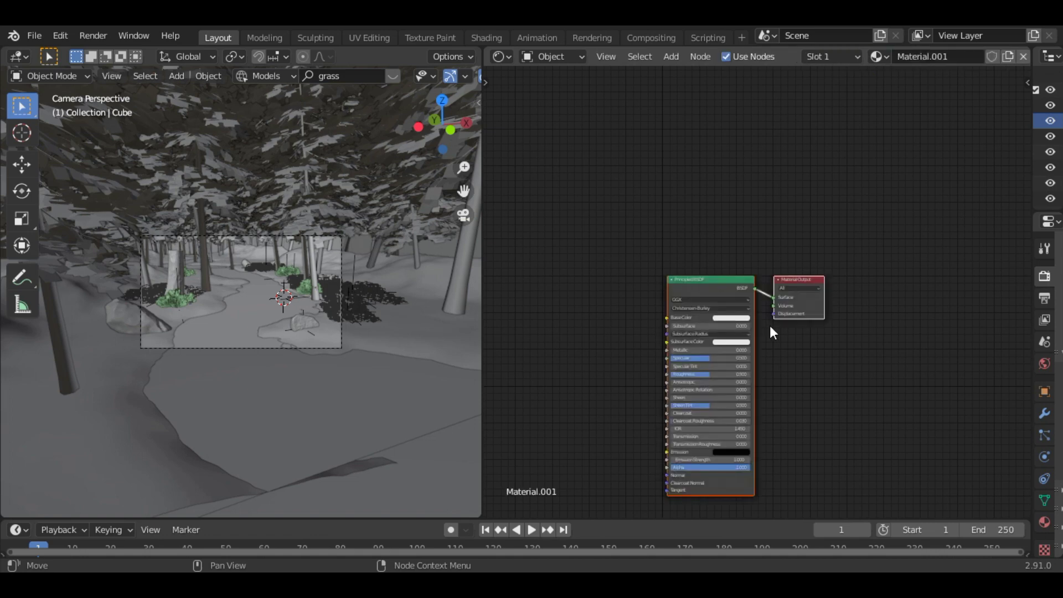
click(719, 284)
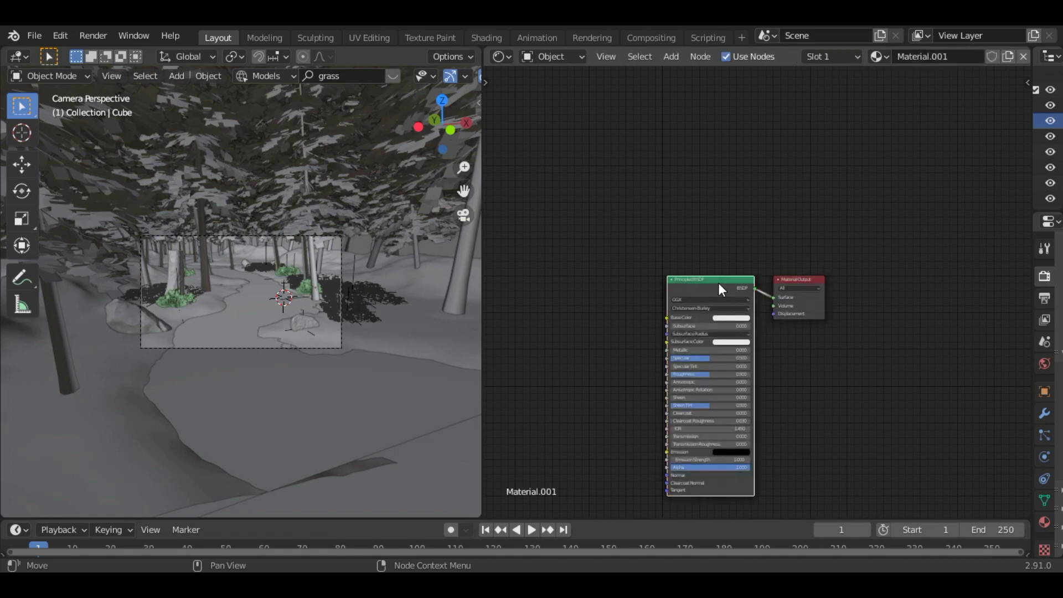
key(x)
- Add a Principled Volume node and connect it to Material Output's Volume input
key(shift+a)
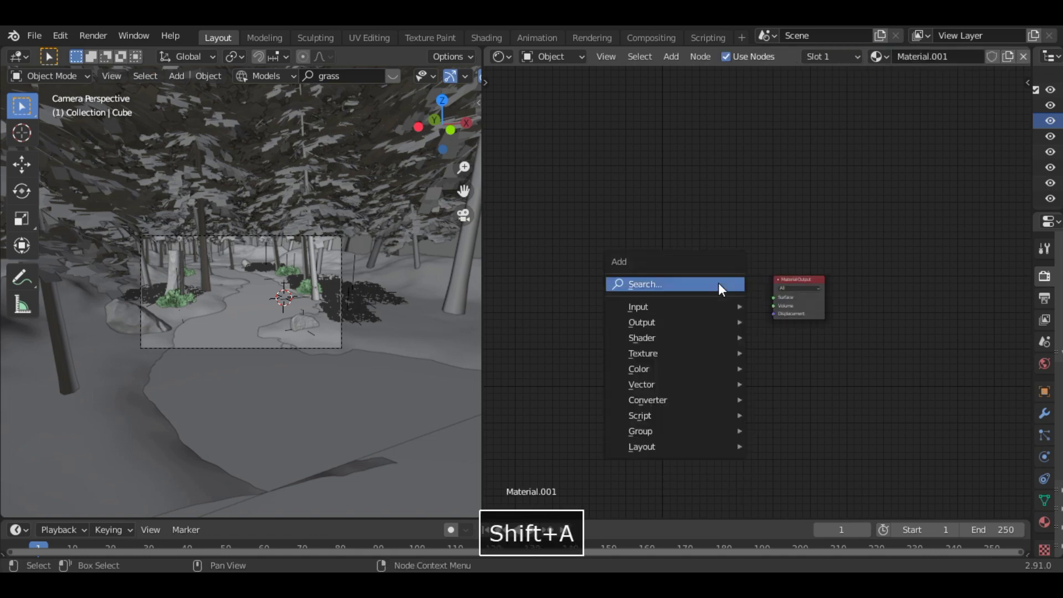
mouse_move(677, 334)
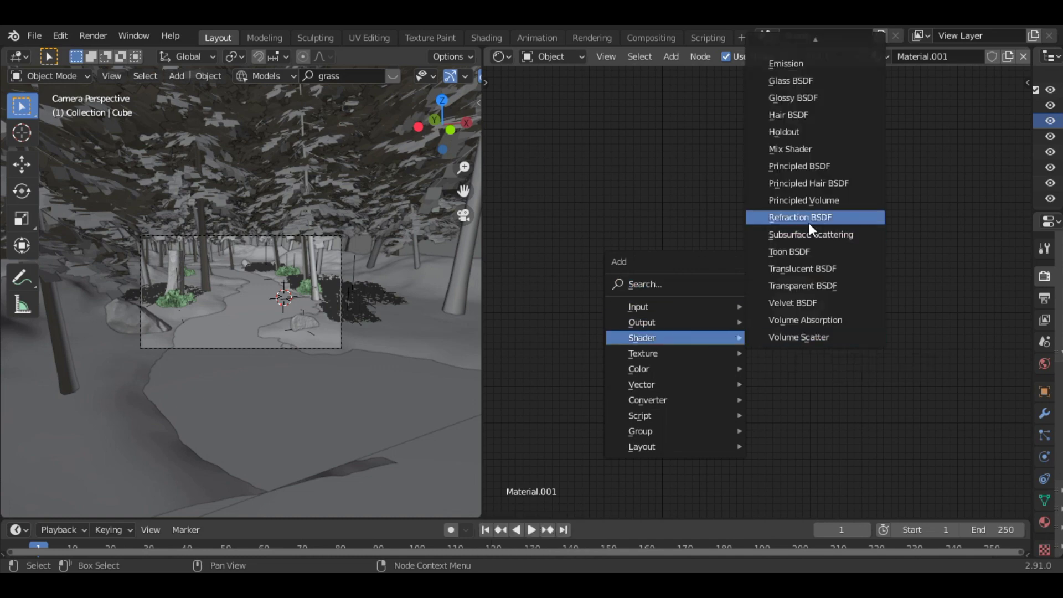
click(839, 200)
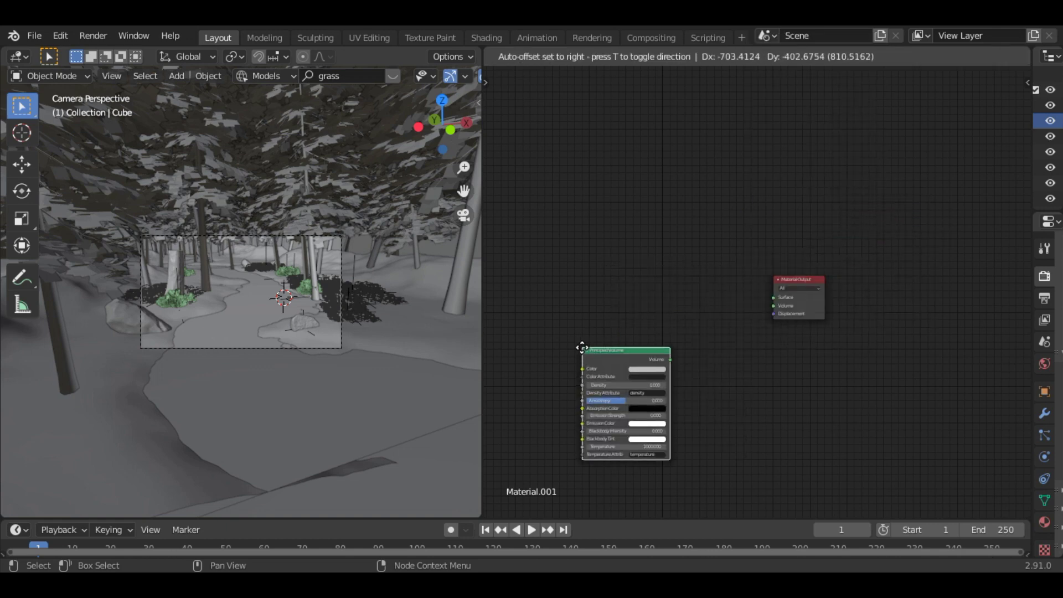
click(635, 274)
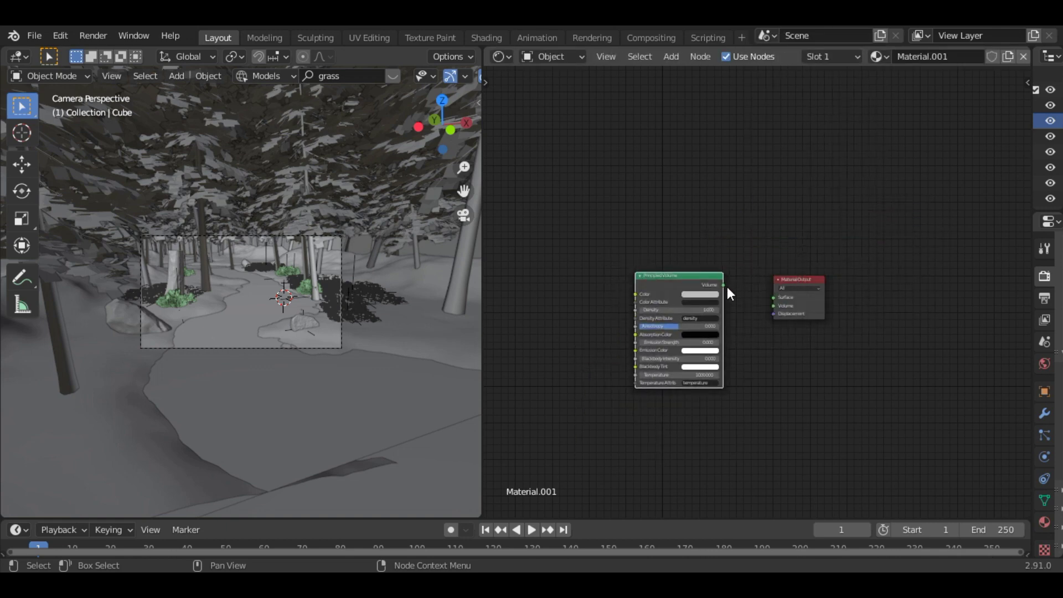
drag(724, 285, 773, 307)
- Set Density 0.01, Emission Strength 0.02 and a pale-yellow emission colour, then restore the 3D view
scroll(687, 321, up, 4)
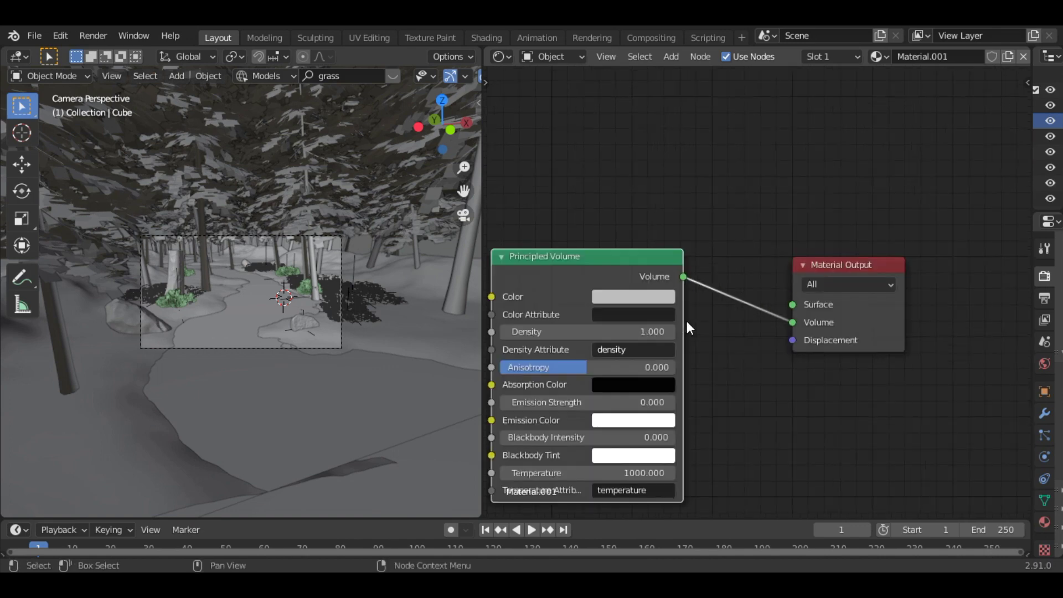
click(654, 333)
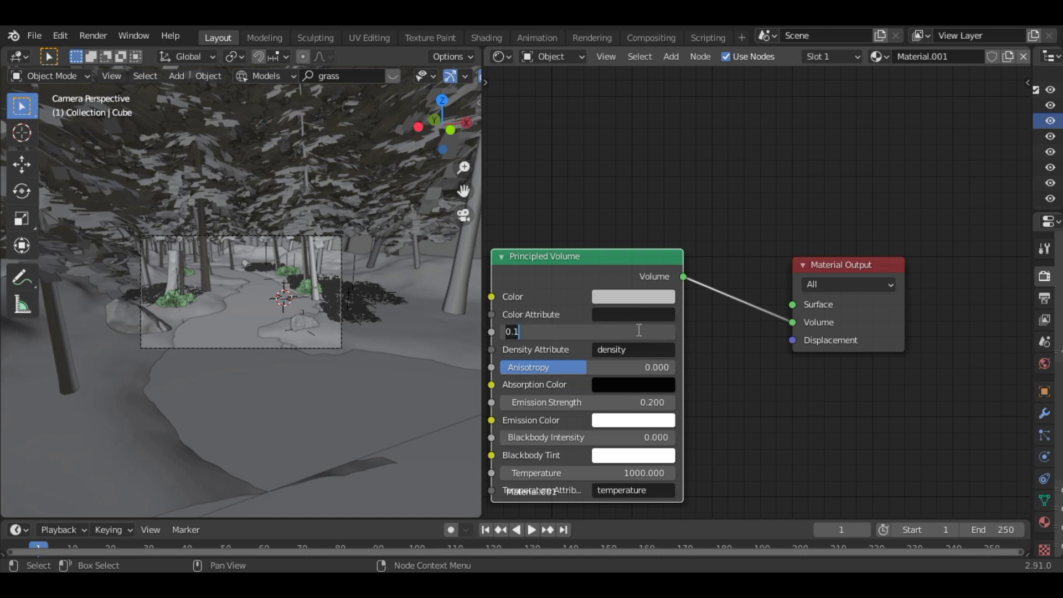
text(0.01)
key(Return)
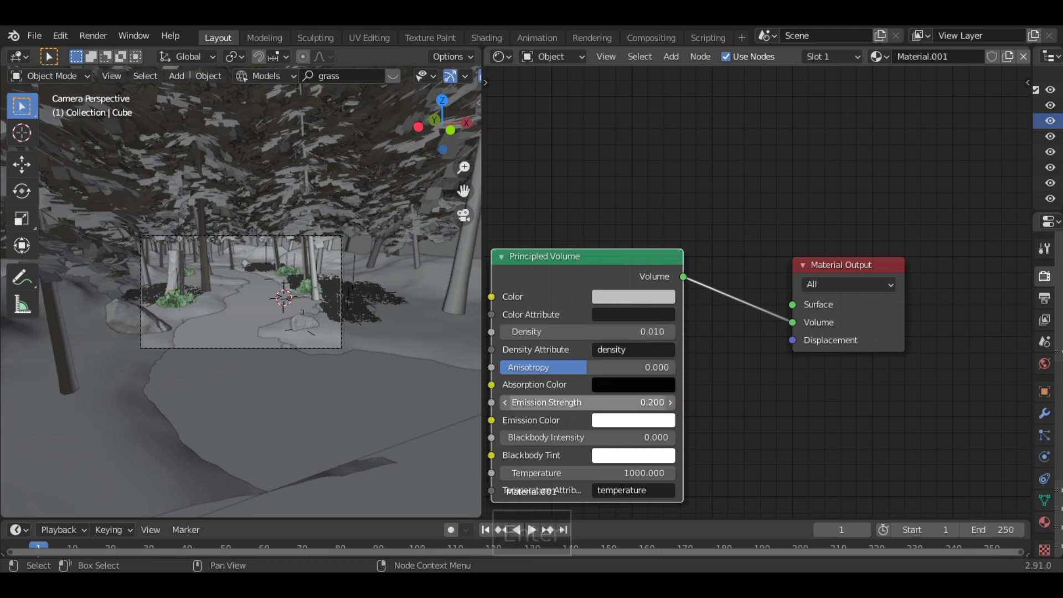
click(654, 400)
text(.02)
key(Return)
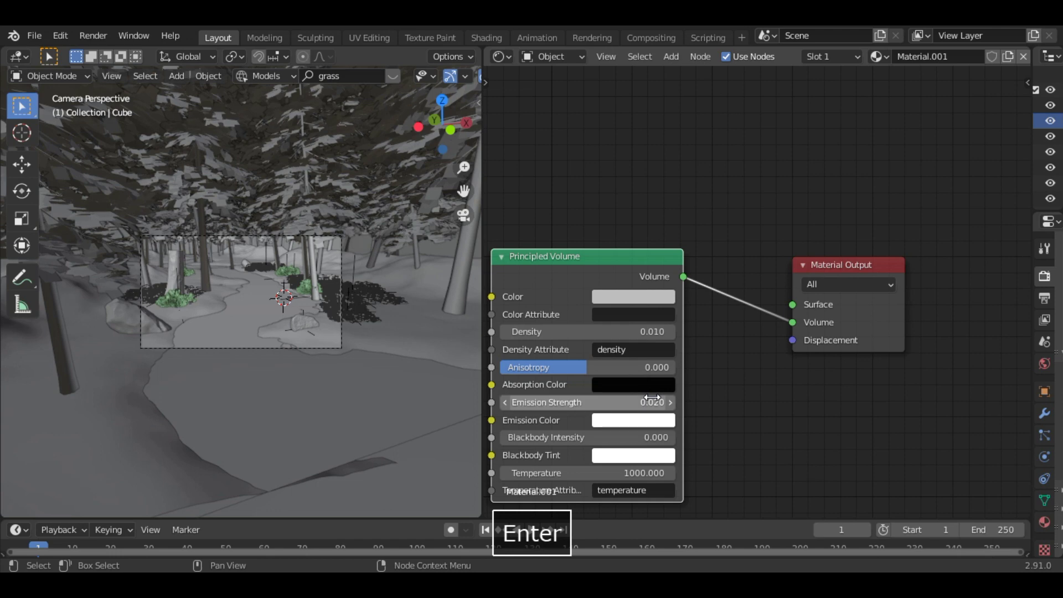
click(637, 422)
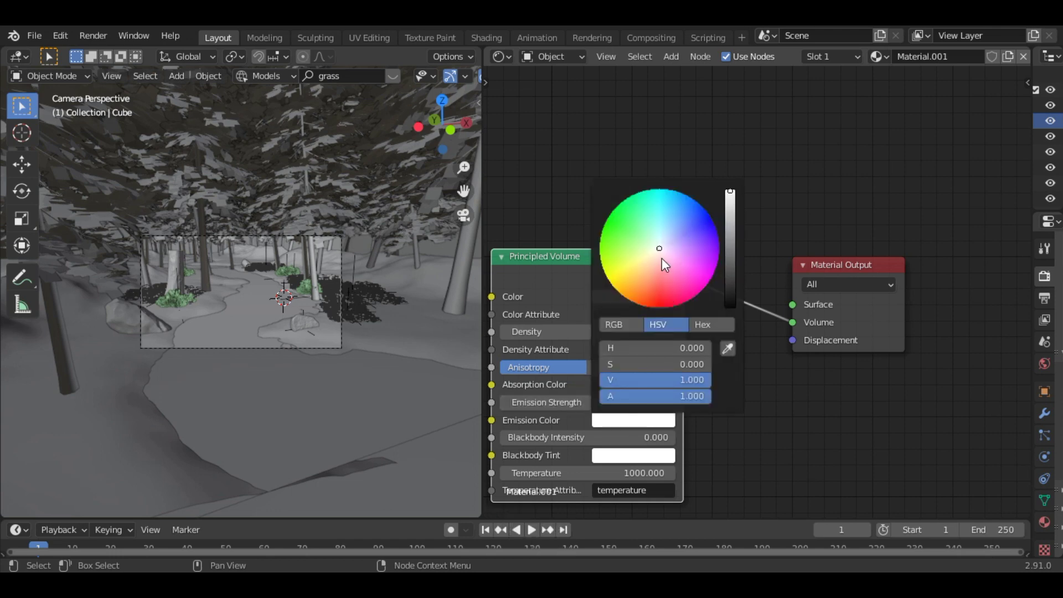
drag(659, 252, 650, 251)
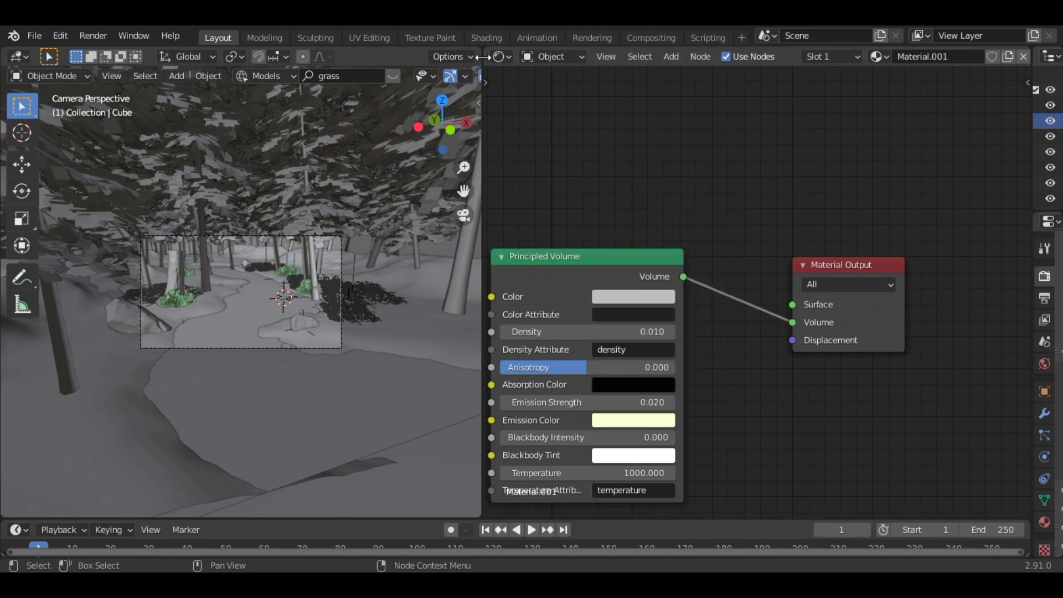
drag(477, 53, 689, 351)
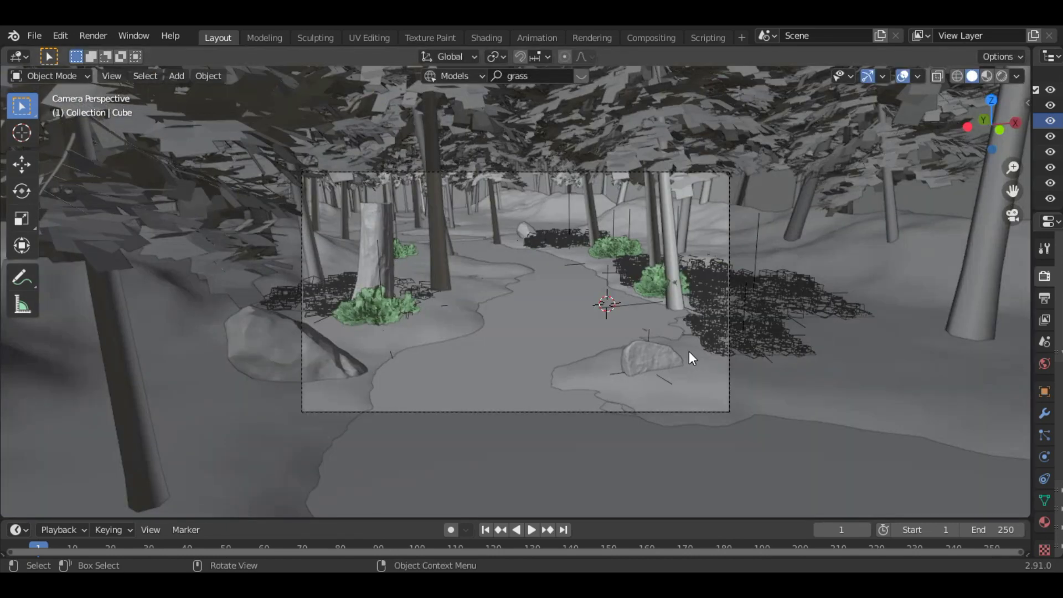
- Save Forest_Scene.blend and check the fog in Rendered shading before returning to Solid
key(ctrl+s)
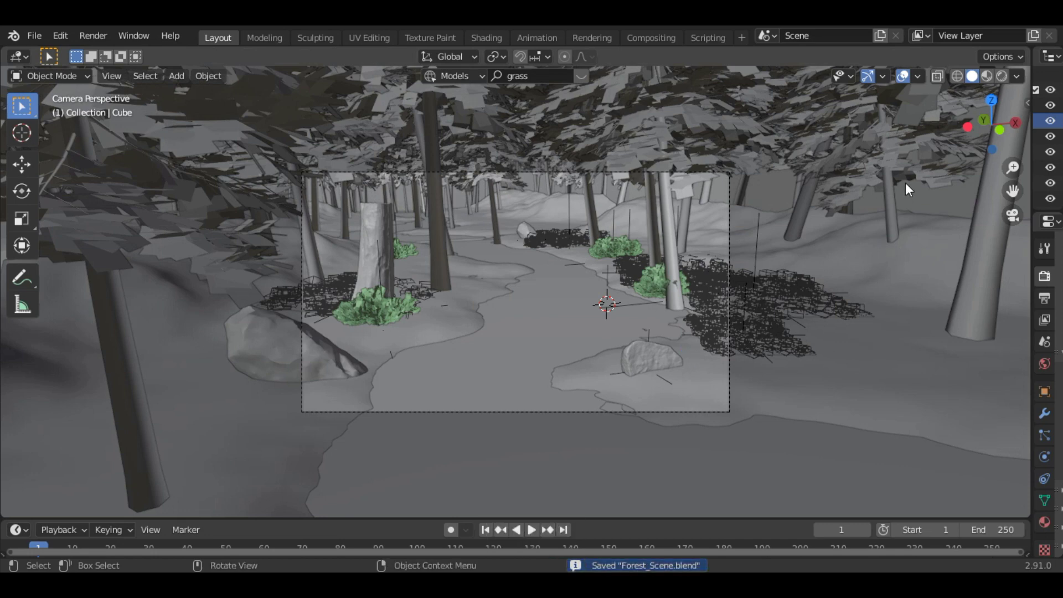
click(1002, 76)
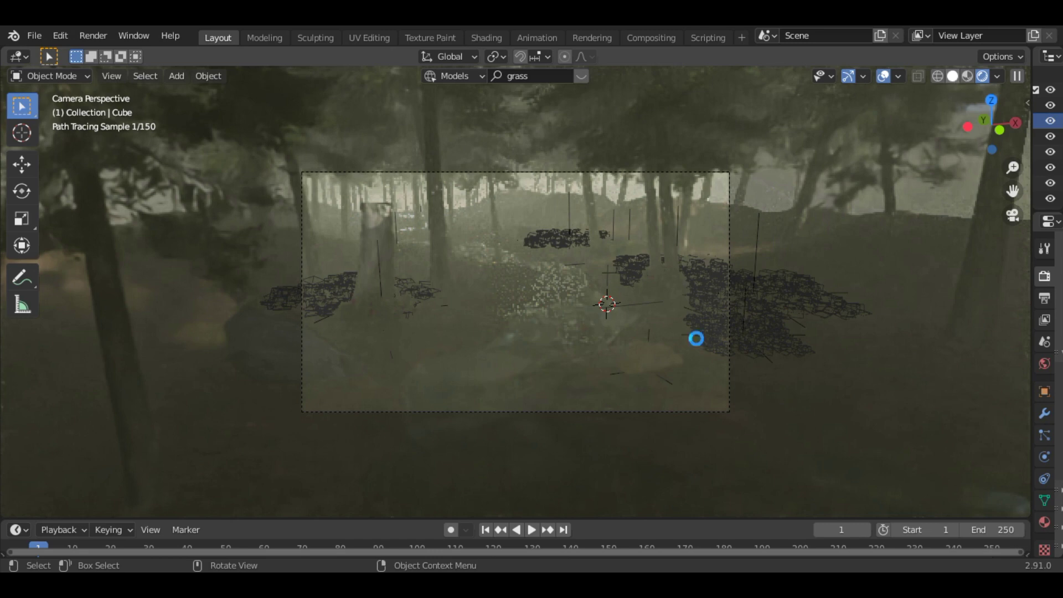
key(z)
click(860, 340)
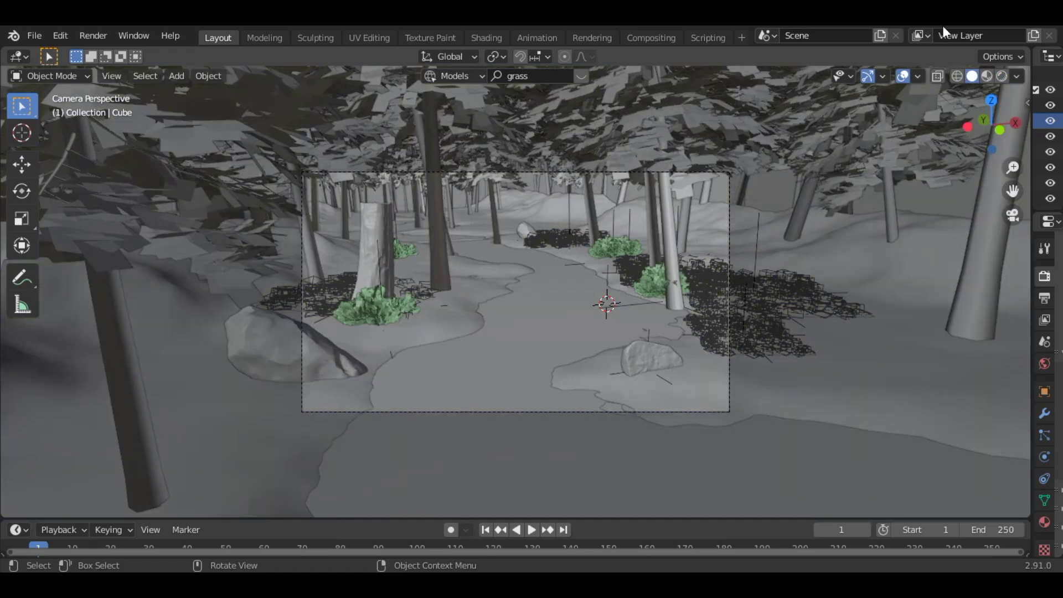
drag(1026, 51, 842, 93)
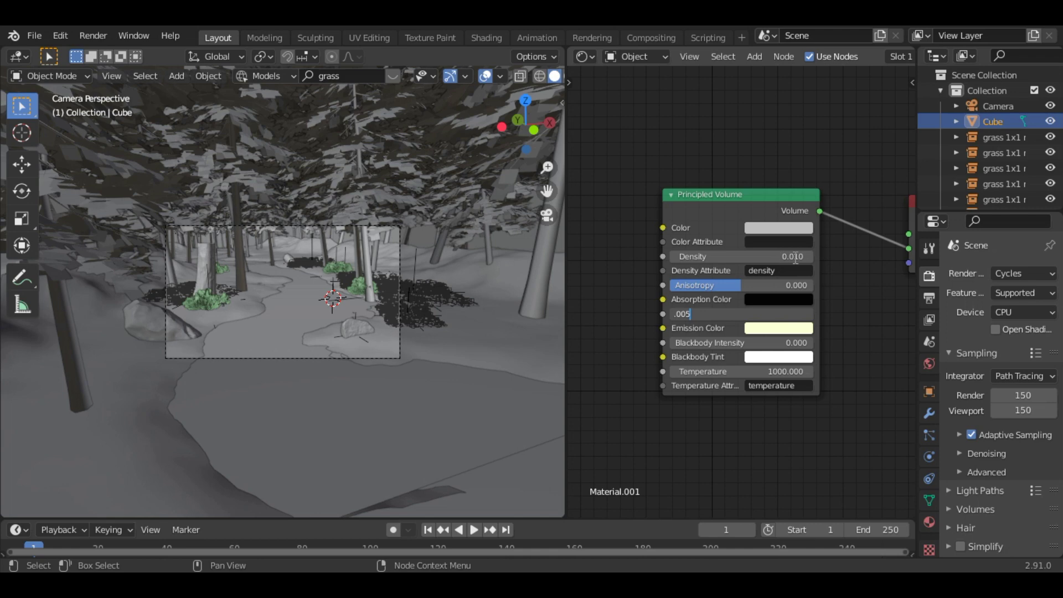
- Set the Principled Volume's Emission Strength to 0.005
key(Return)
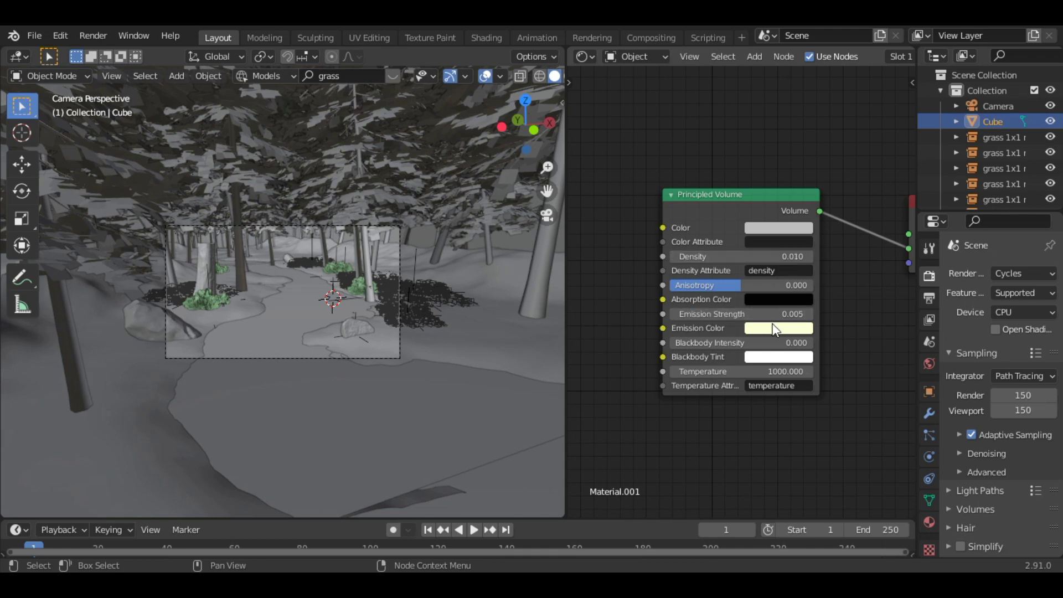